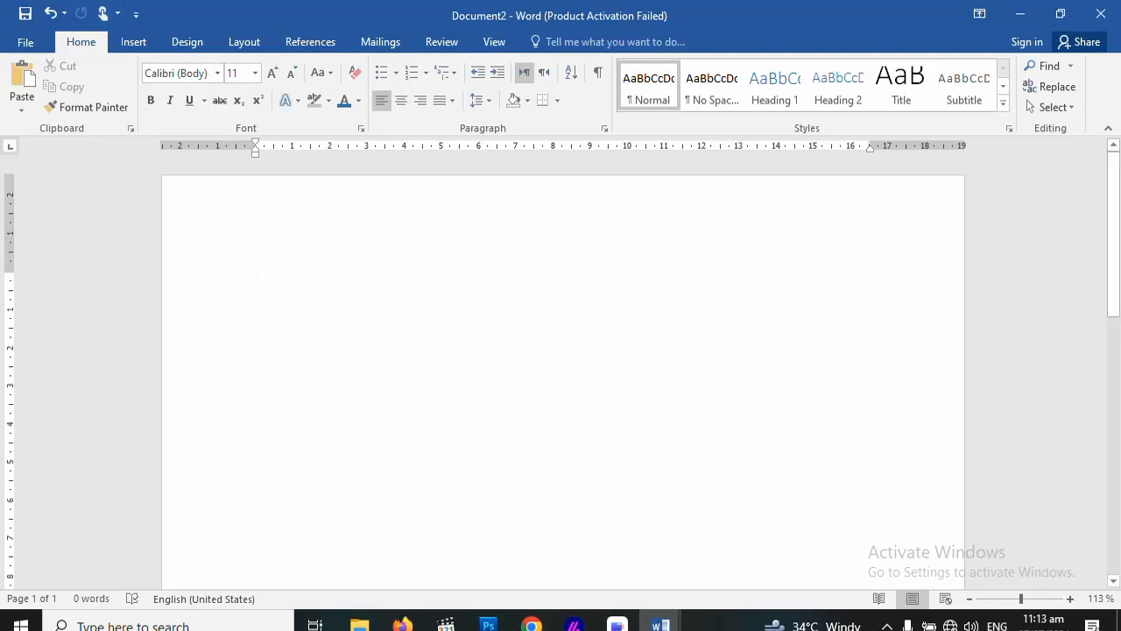
Switch to the computer's DIT course document at its MS Office section, and restore down then maximize its window
{"action": "mouse_move", "coordinate": [660, 624]}
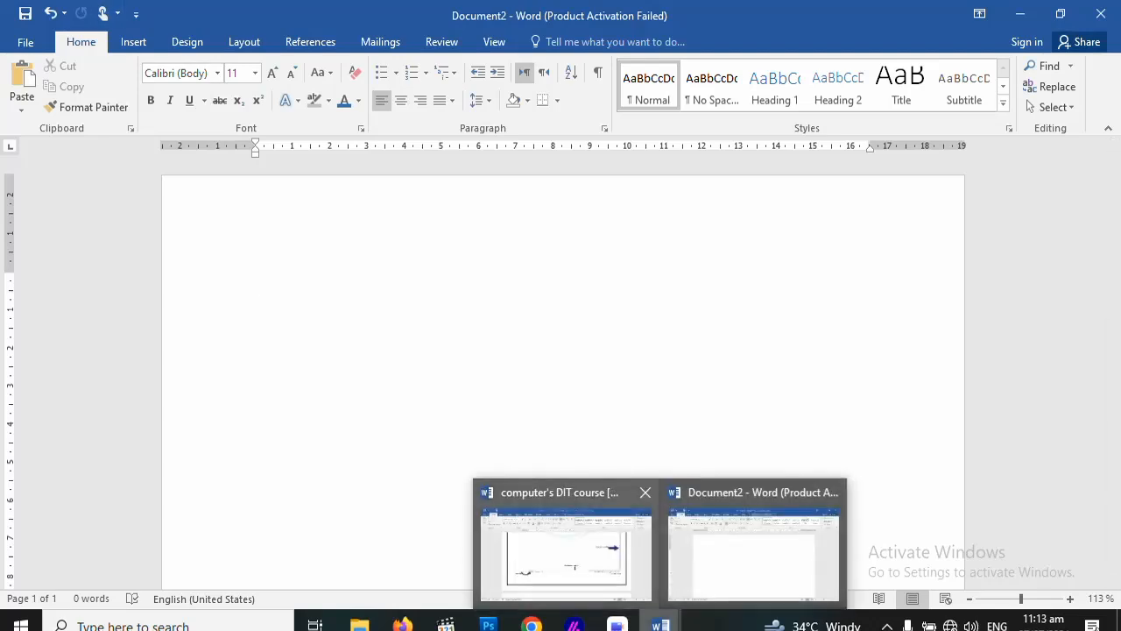
{"action": "left_click", "coordinate": [566, 547]}
{"action": "scroll", "coordinate": [561, 368], "scroll_direction": "up", "scroll_amount": 6}
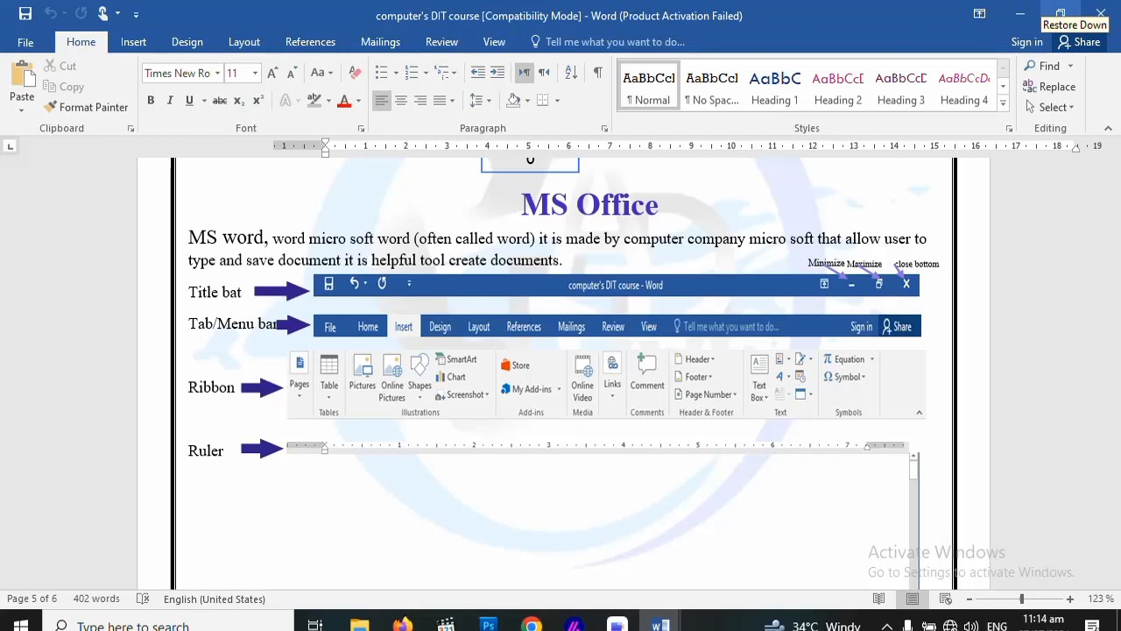
{"action": "left_click", "coordinate": [1060, 12]}
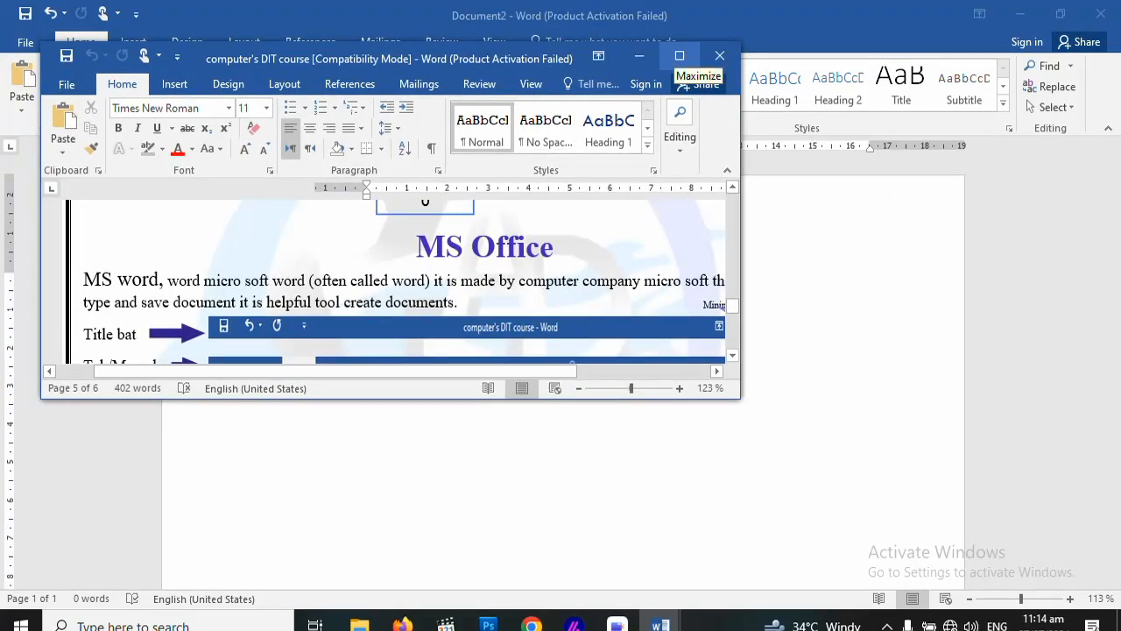
{"action": "left_click", "coordinate": [678, 56]}
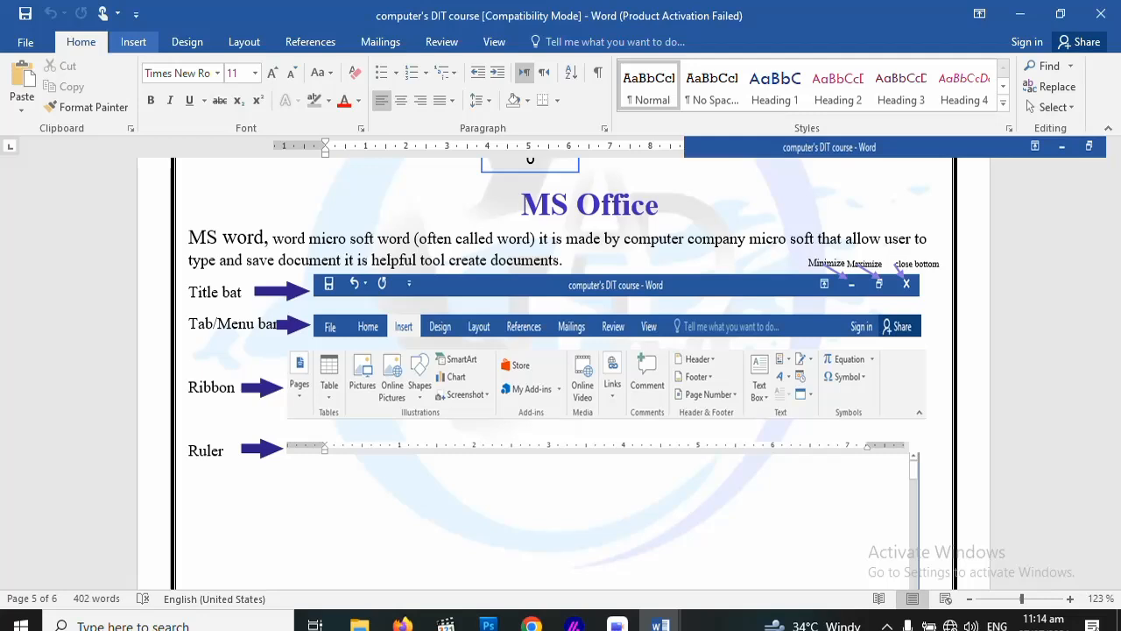
Look through the Insert, Design and Layout command sets, then return to the Home commands
{"action": "left_click", "coordinate": [133, 42]}
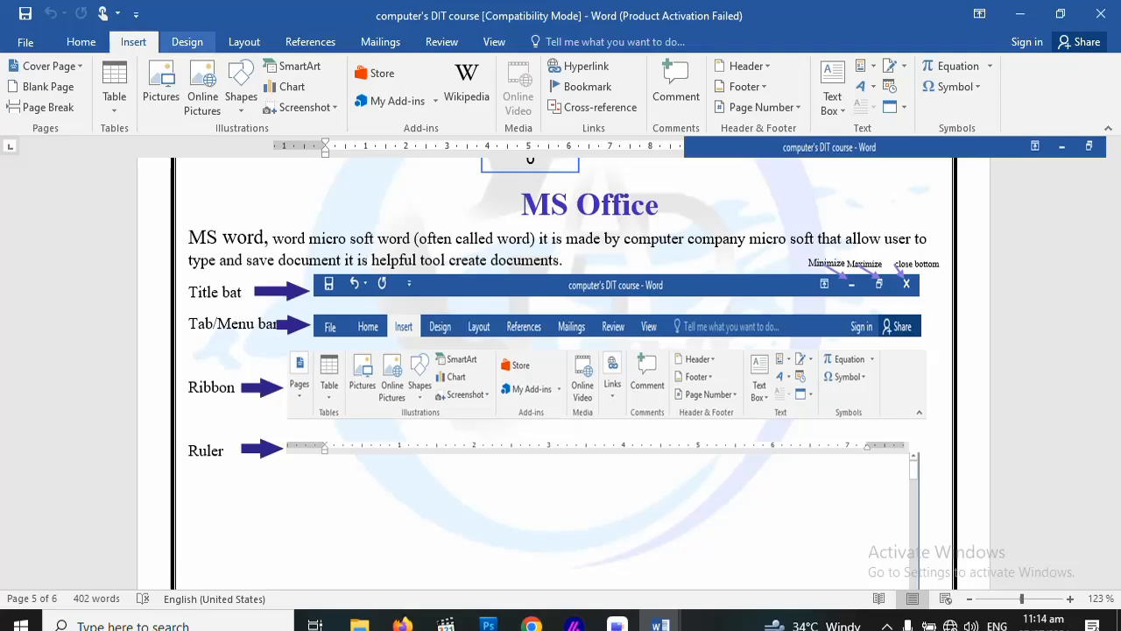
{"action": "left_click", "coordinate": [186, 42]}
{"action": "left_click", "coordinate": [244, 43]}
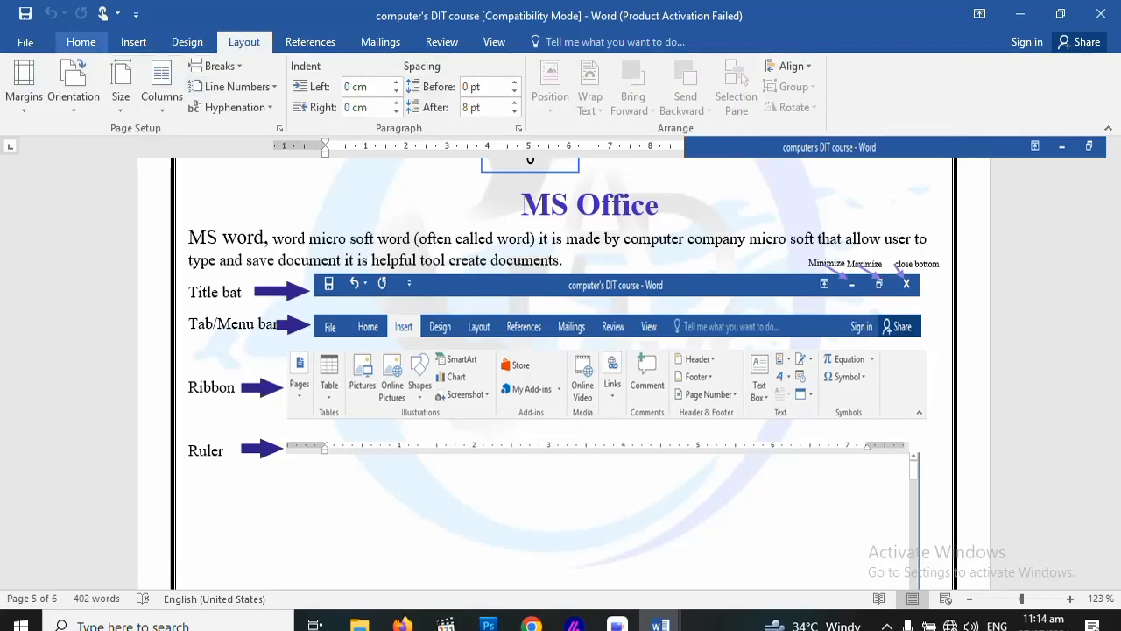
{"action": "left_click", "coordinate": [80, 42]}
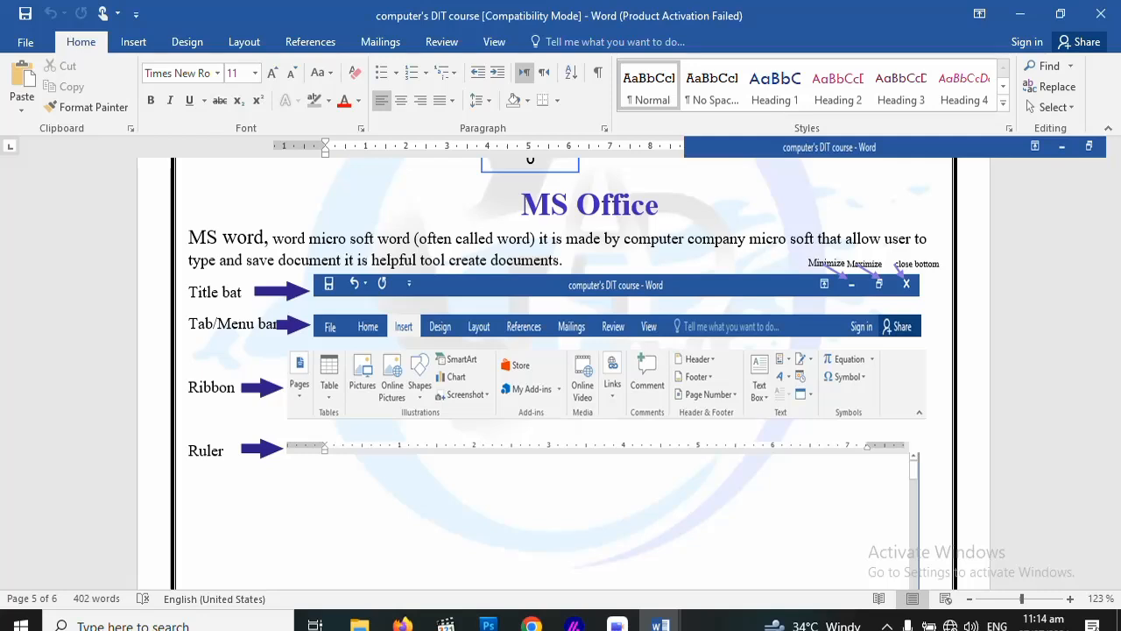
Examine the labelled Word window diagram from the title bar and ribbon down to the scroll bars, status bar and zoom control
{"action": "scroll", "coordinate": [561, 367], "scroll_direction": "down", "scroll_amount": 2}
{"action": "scroll", "coordinate": [561, 368], "scroll_direction": "up", "scroll_amount": 3}
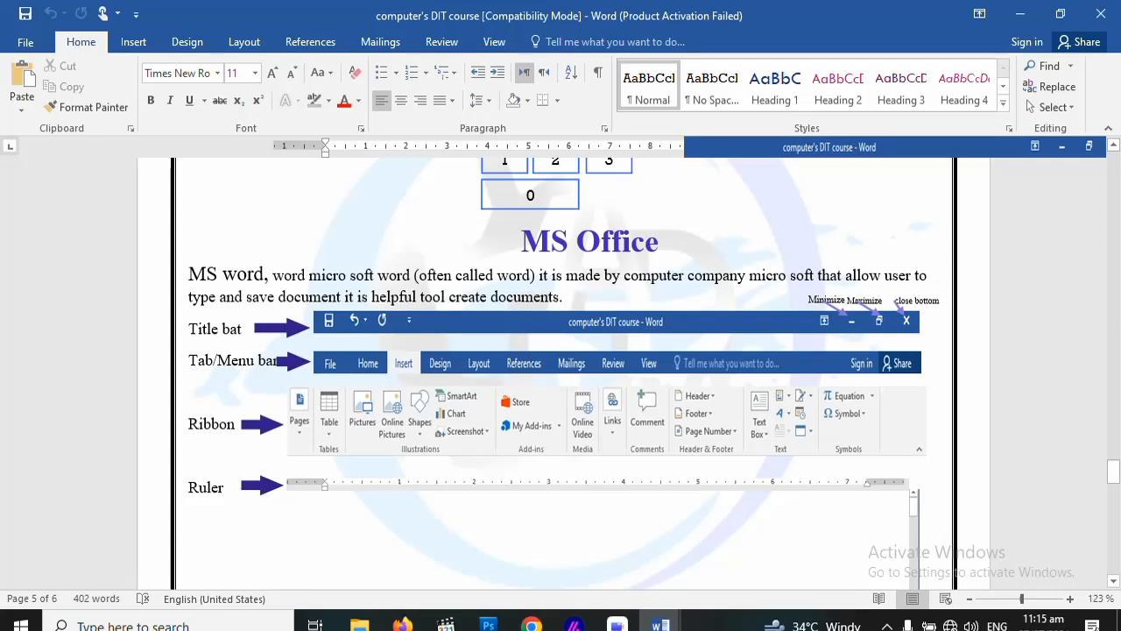
{"action": "scroll", "coordinate": [561, 367], "scroll_direction": "down", "scroll_amount": 2}
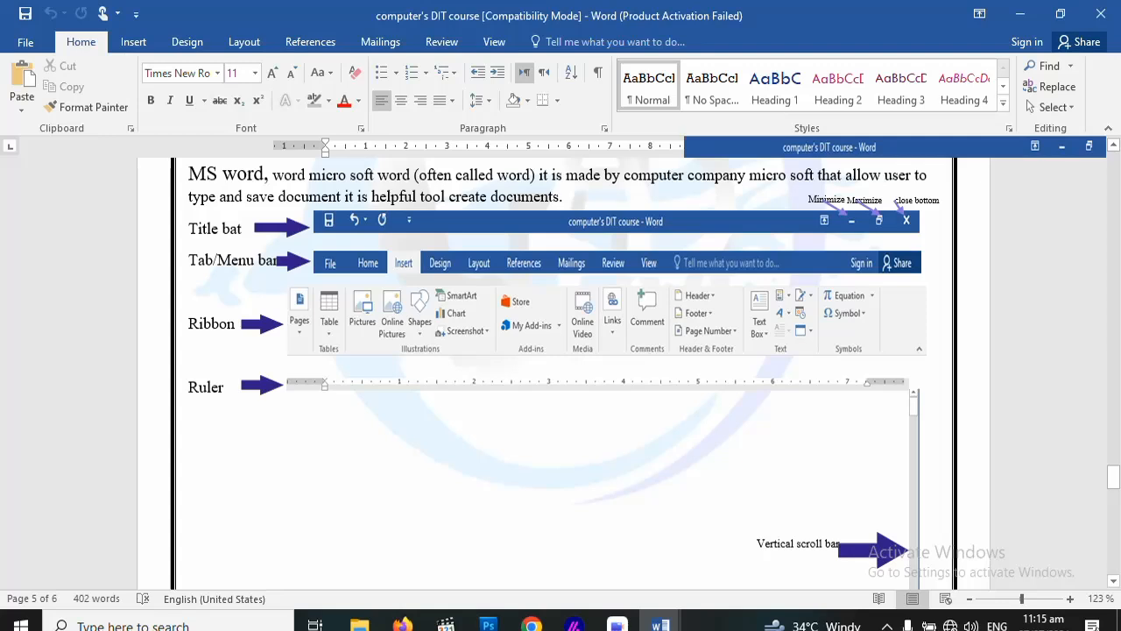
{"action": "scroll", "coordinate": [561, 368], "scroll_direction": "down", "scroll_amount": 3}
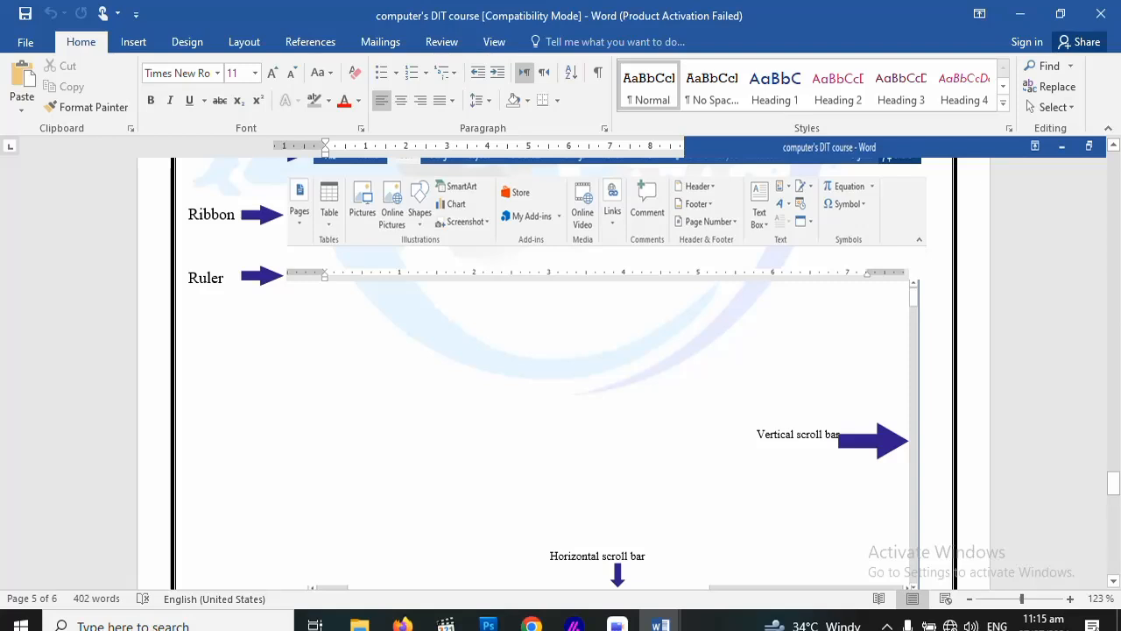
{"action": "scroll", "coordinate": [560, 368], "scroll_direction": "down", "scroll_amount": 3}
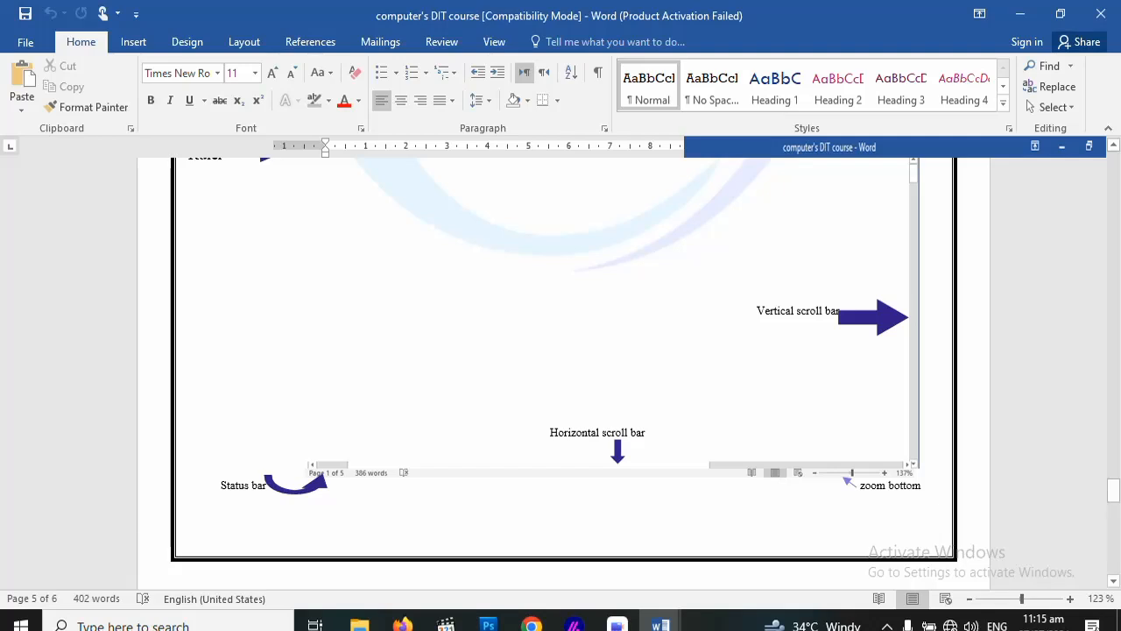
{"action": "scroll", "coordinate": [560, 368], "scroll_direction": "down", "scroll_amount": 2}
Zoom the diagram page in and out, shifting the view sideways while enlarged, and finish at 113% zoom
{"action": "scroll", "coordinate": [561, 367], "scroll_direction": "up", "scroll_amount": 6}
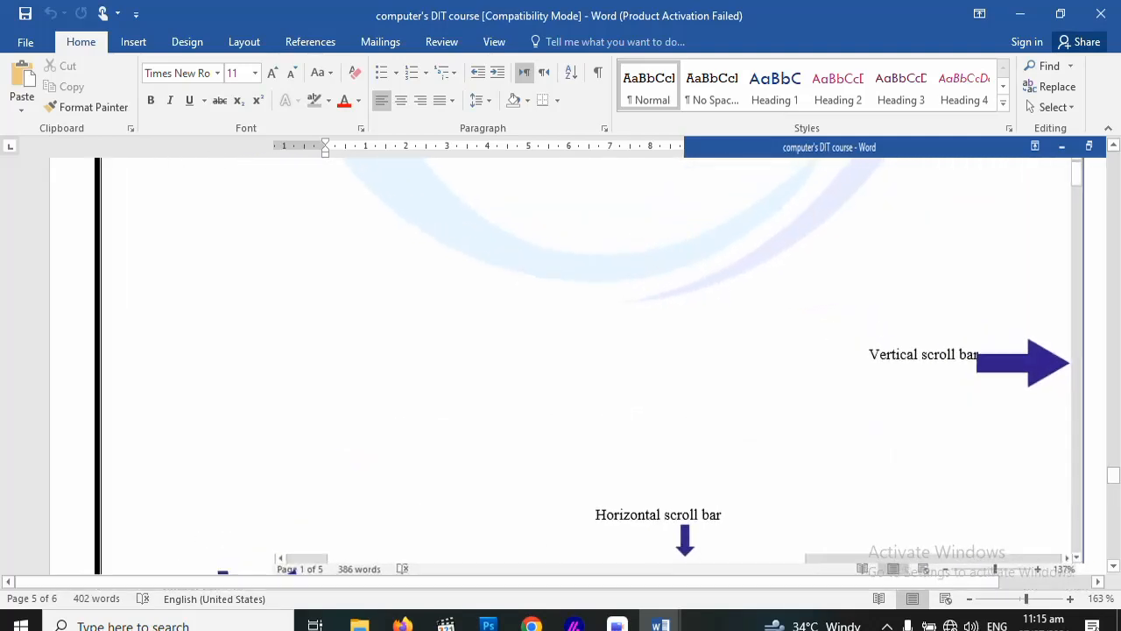
{"action": "scroll", "coordinate": [560, 367], "scroll_direction": "up", "scroll_amount": 1}
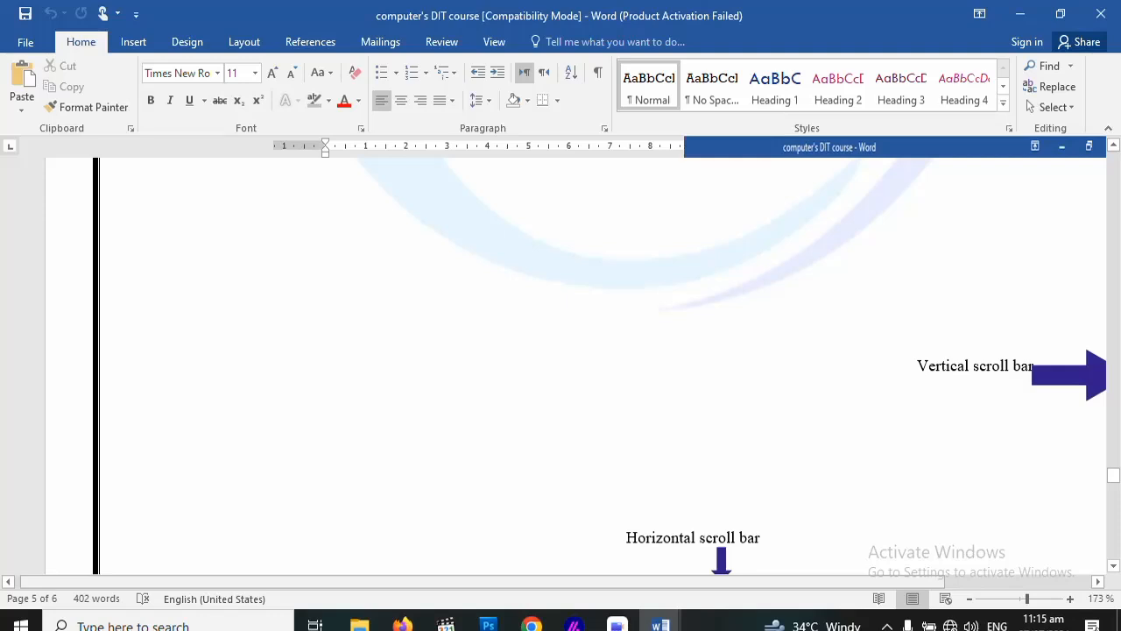
{"action": "left_click_drag", "start_coordinate": [482, 581], "coordinate": [575, 582]}
{"action": "scroll", "coordinate": [560, 368], "scroll_direction": "down", "scroll_amount": 2}
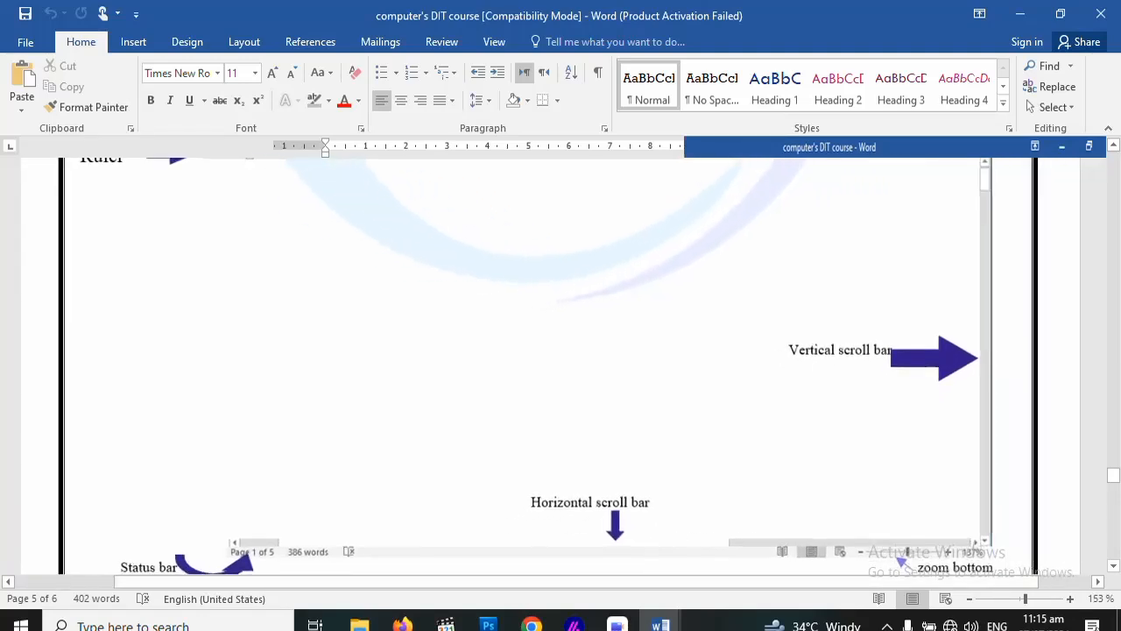
{"action": "scroll", "coordinate": [561, 368], "scroll_direction": "up", "scroll_amount": 7}
{"action": "scroll", "coordinate": [560, 368], "scroll_direction": "down", "scroll_amount": 2}
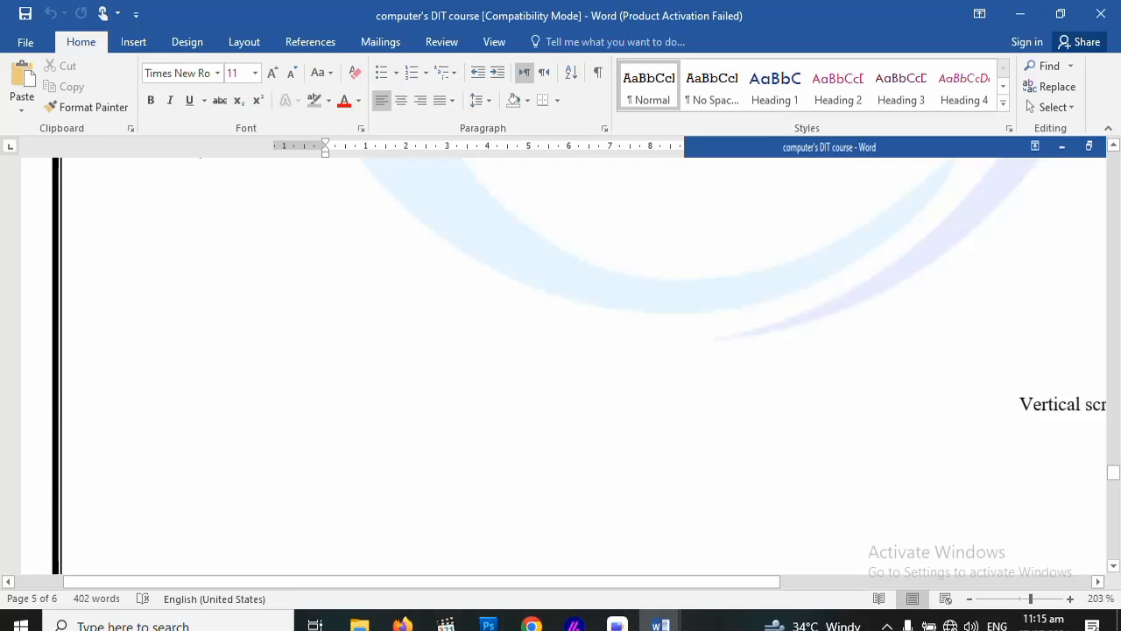
{"action": "scroll", "coordinate": [560, 367], "scroll_direction": "down", "scroll_amount": 6}
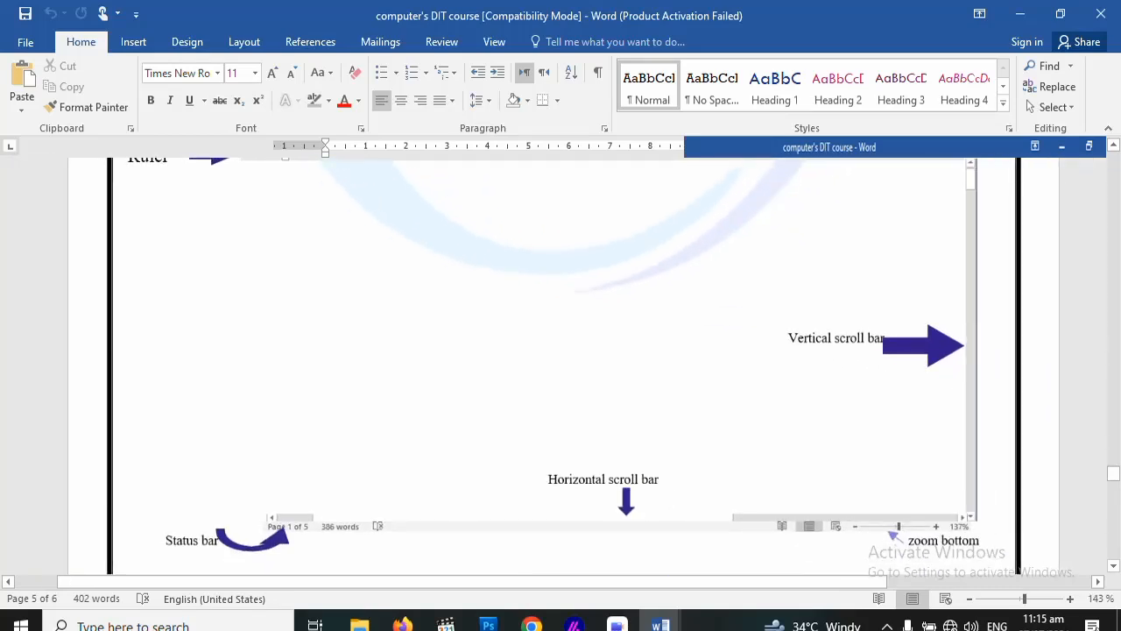
{"action": "scroll", "coordinate": [561, 368], "scroll_direction": "down", "scroll_amount": 3}
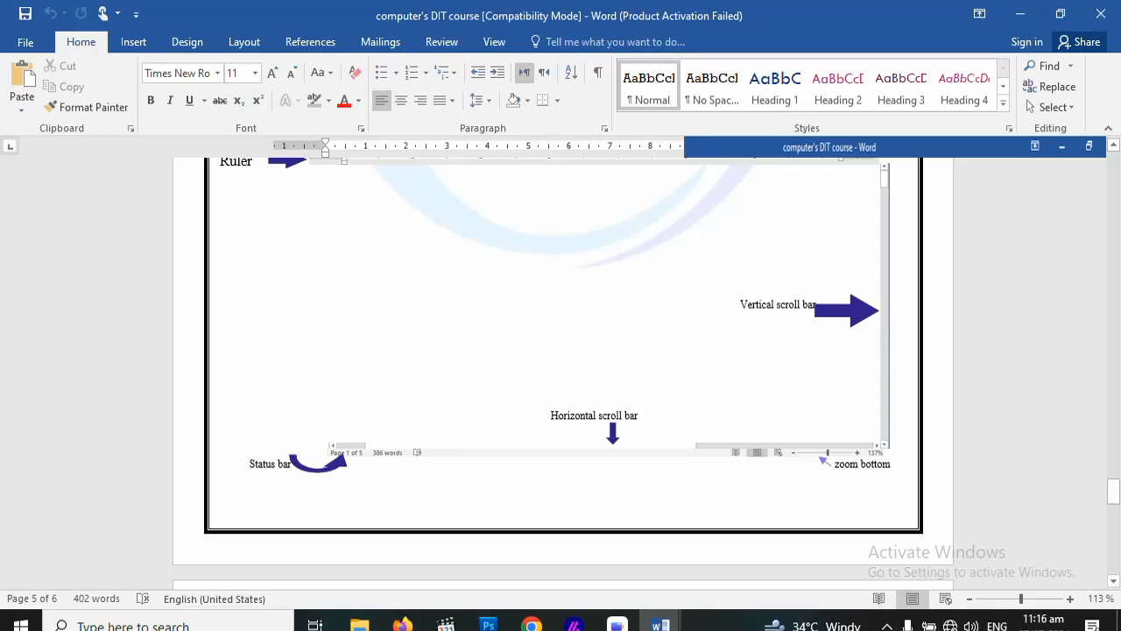
Switch to the blank Document2 and browse the templates offered for creating a new document
{"action": "mouse_move", "coordinate": [661, 624]}
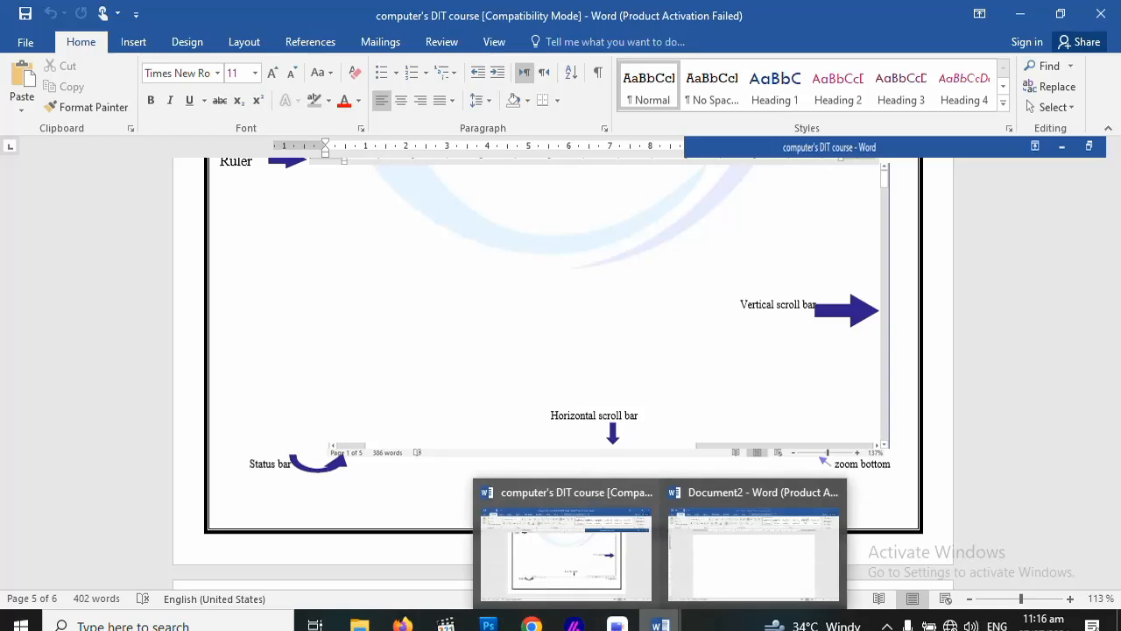
{"action": "left_click", "coordinate": [753, 552]}
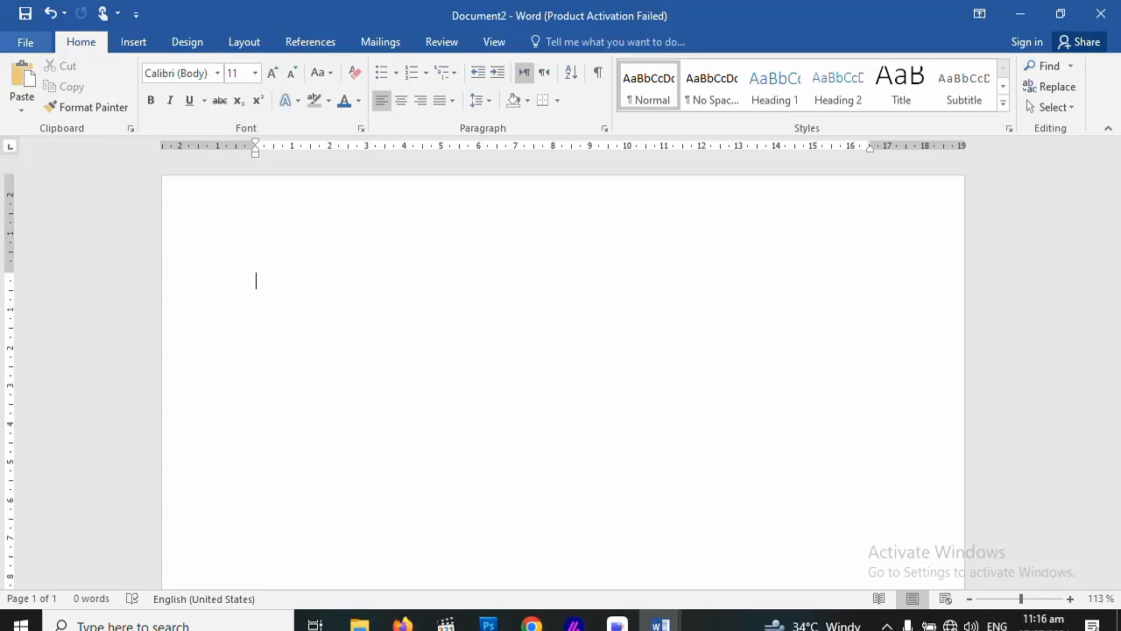
{"action": "left_click", "coordinate": [26, 42]}
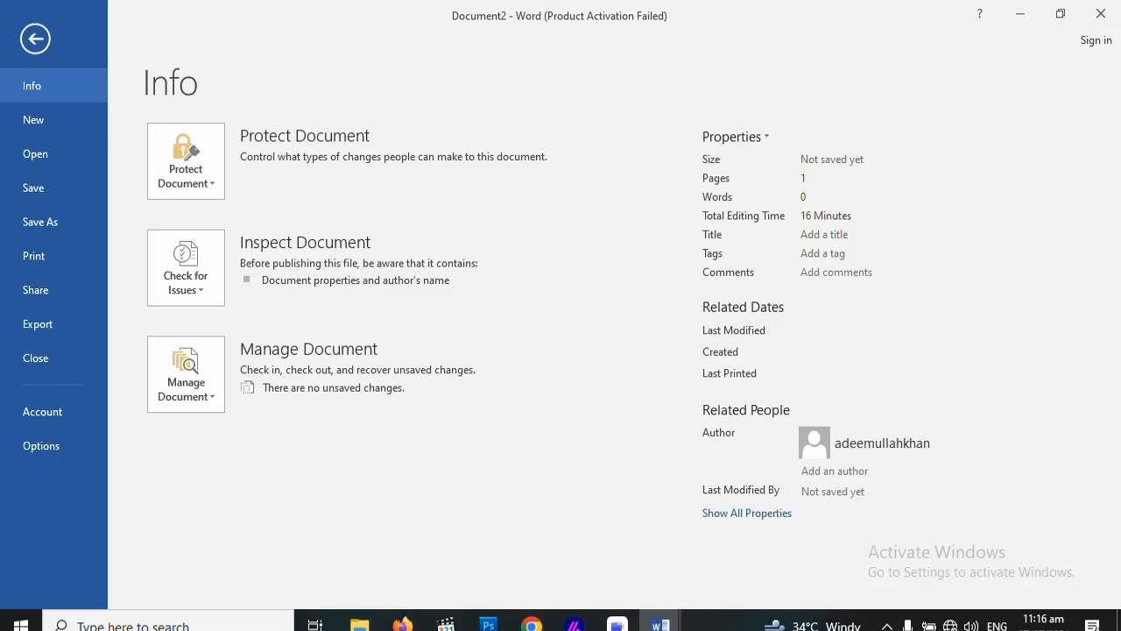
{"action": "left_click", "coordinate": [35, 119]}
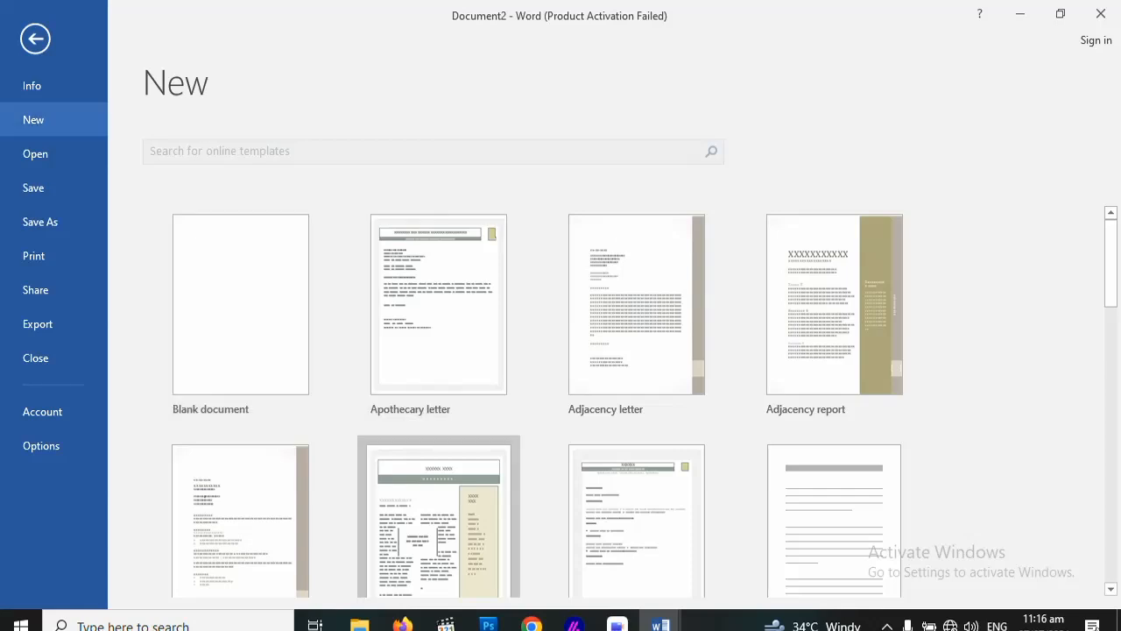
{"action": "scroll", "coordinate": [637, 429], "scroll_direction": "down", "scroll_amount": 2}
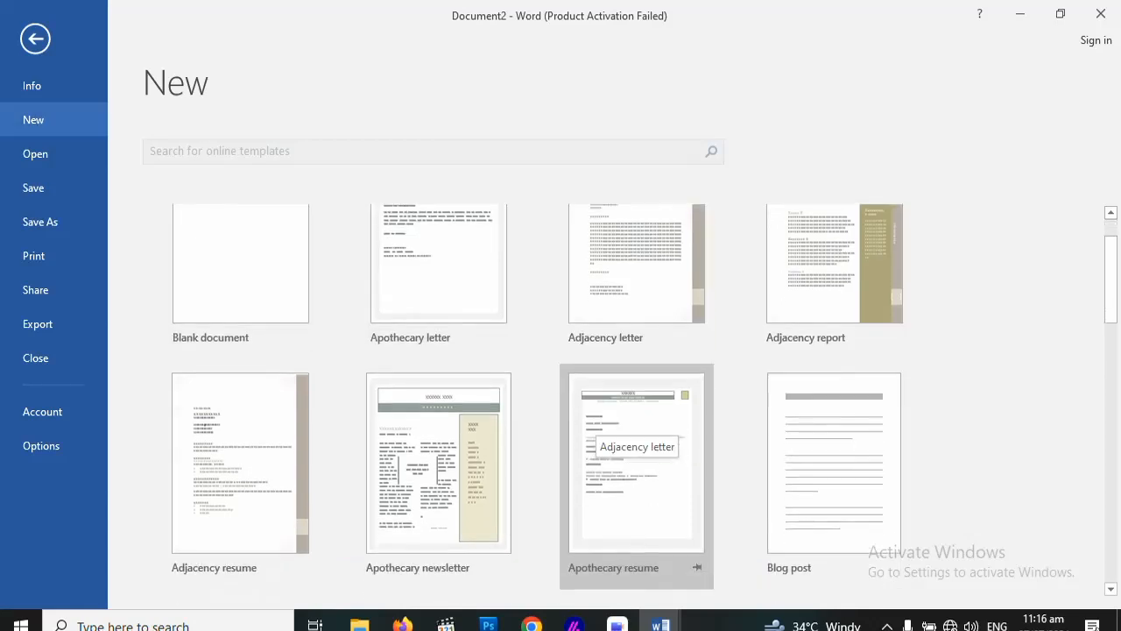
{"action": "scroll", "coordinate": [637, 429], "scroll_direction": "down", "scroll_amount": 2}
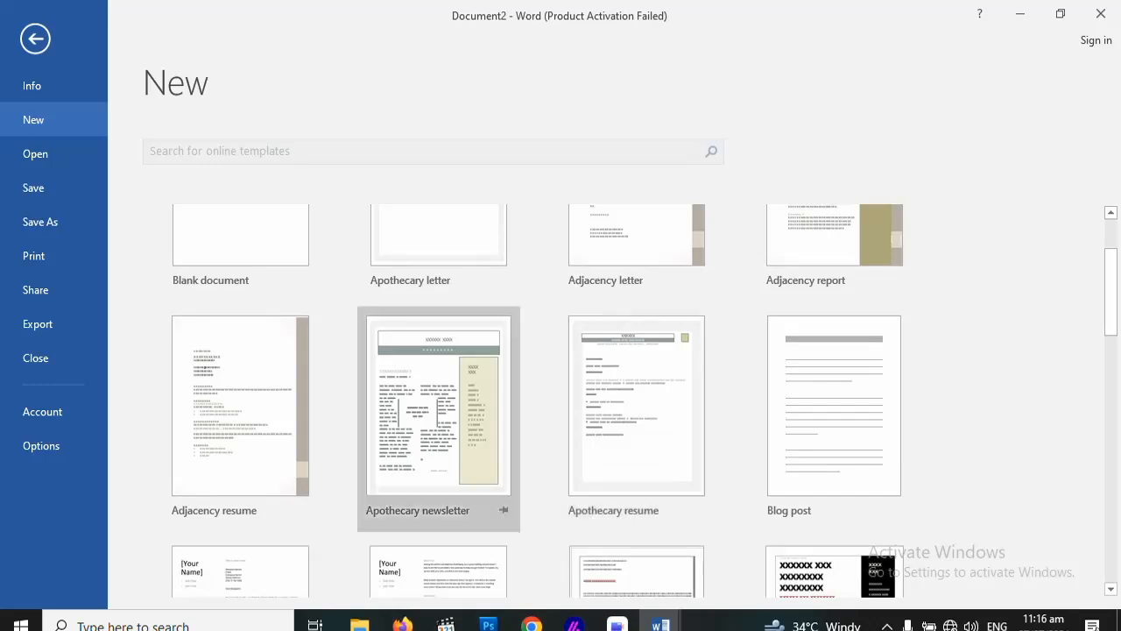
Browse the full list of recent documents that can be opened
{"action": "left_click", "coordinate": [35, 153]}
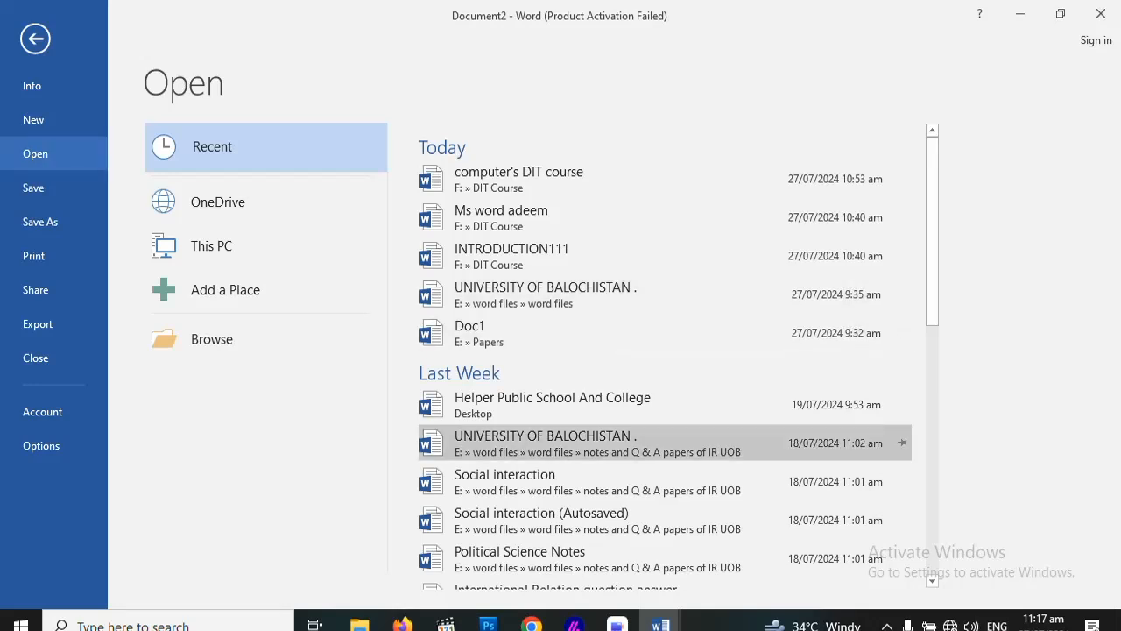
{"action": "scroll", "coordinate": [535, 442], "scroll_direction": "down", "scroll_amount": 4}
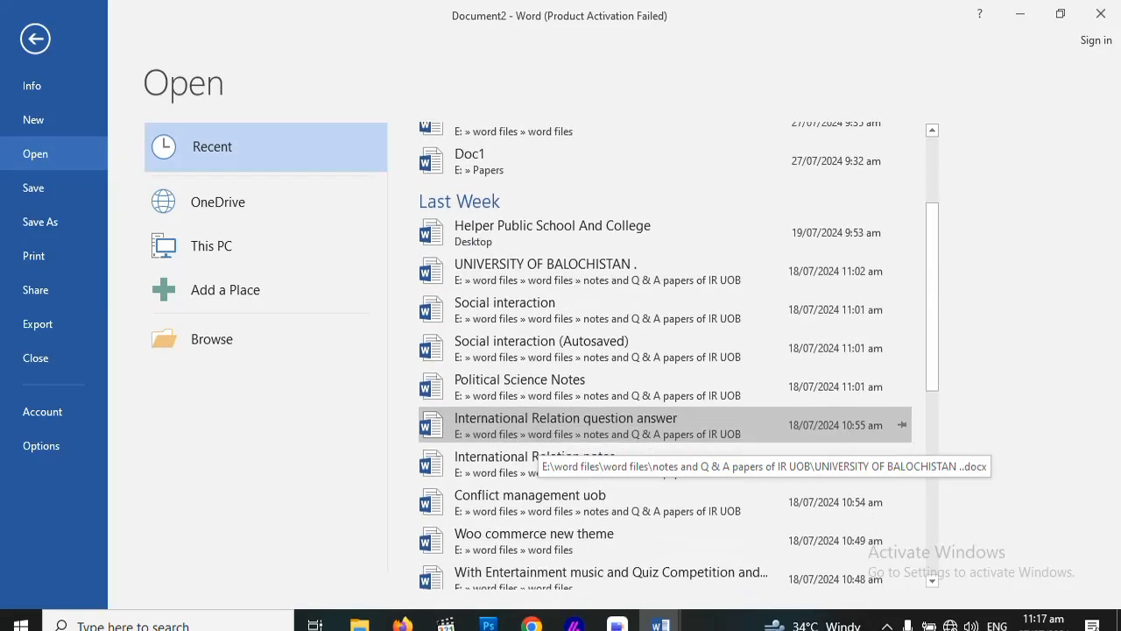
{"action": "scroll", "coordinate": [534, 442], "scroll_direction": "down", "scroll_amount": 10}
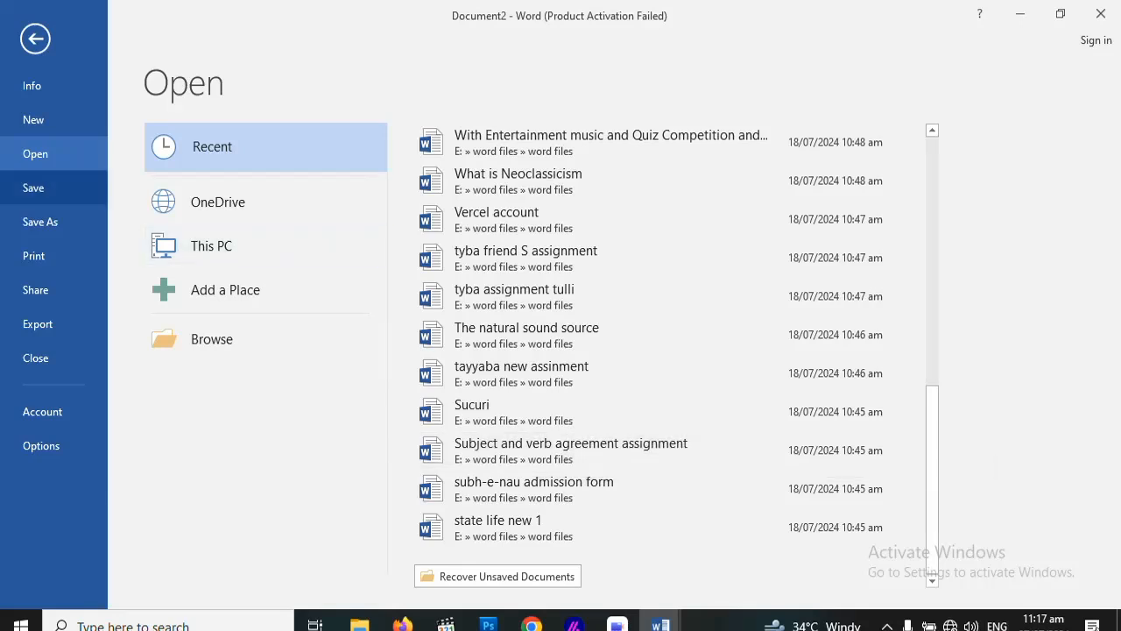
Show the Save As locations, dismiss the battery charging notice, and choose This PC
{"action": "left_click", "coordinate": [40, 221]}
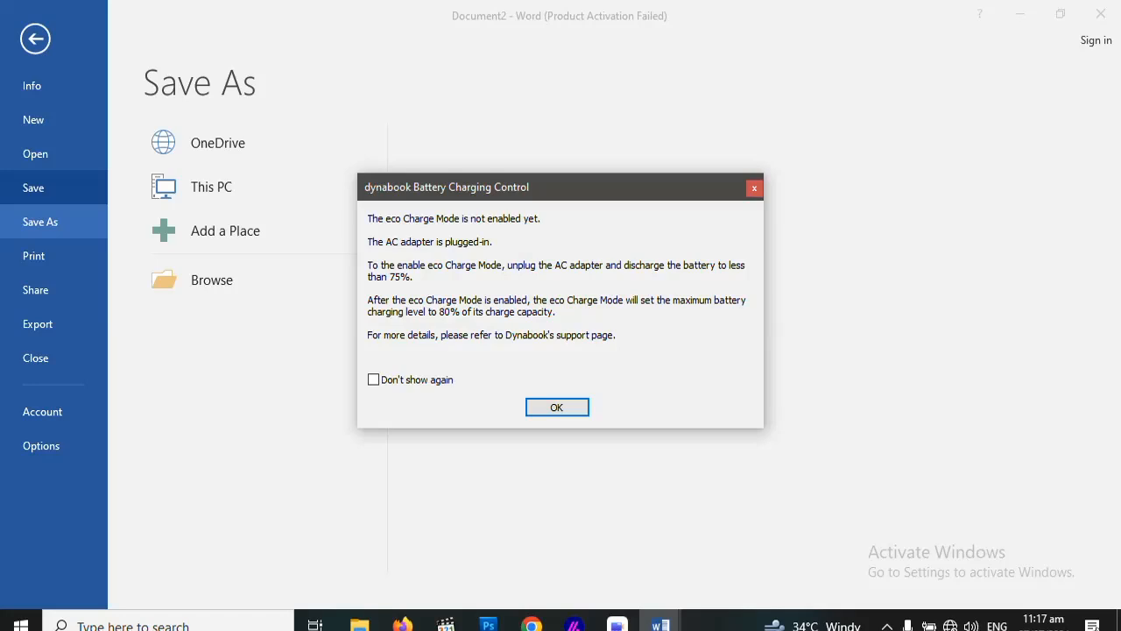
{"action": "left_click", "coordinate": [557, 407]}
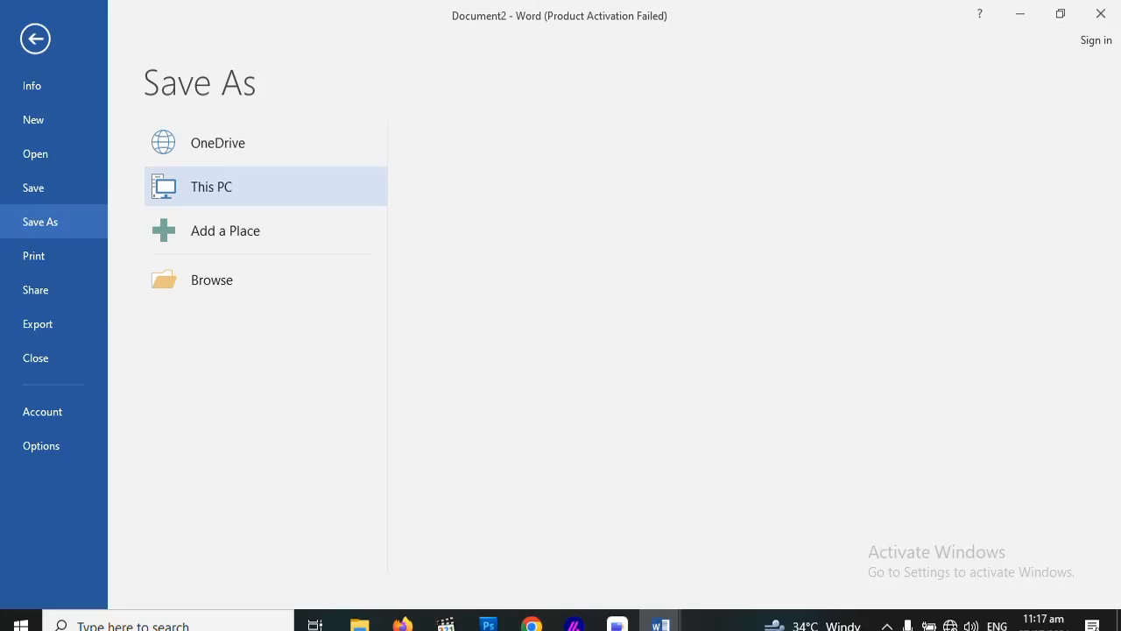
{"action": "left_click", "coordinate": [266, 187]}
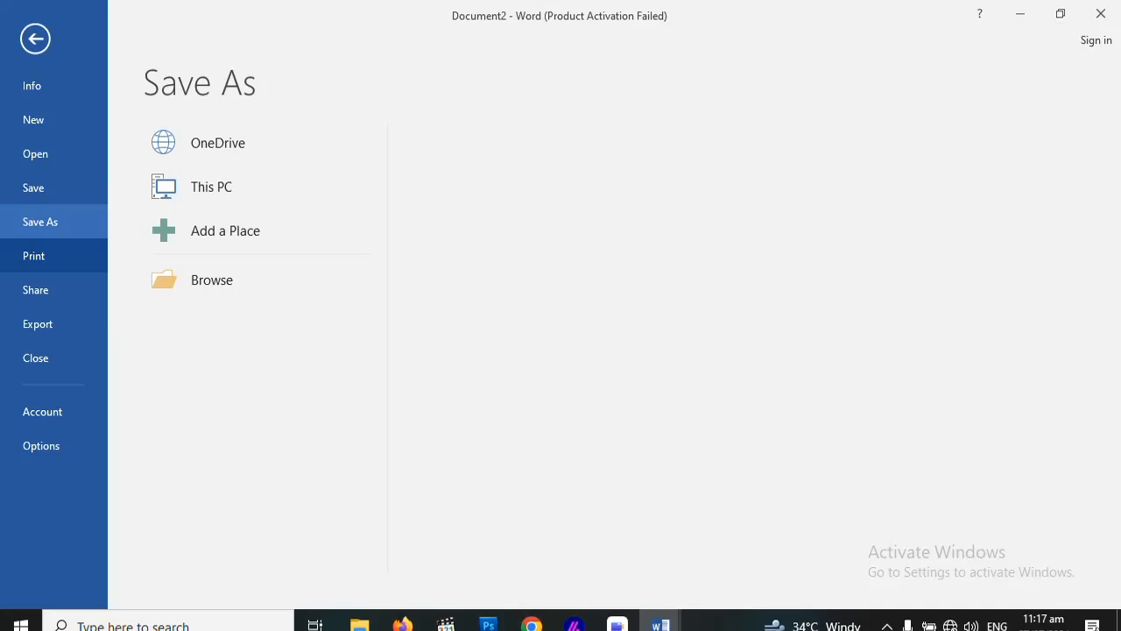
Show the print settings for the document and review the list of available printers
{"action": "left_click", "coordinate": [39, 255]}
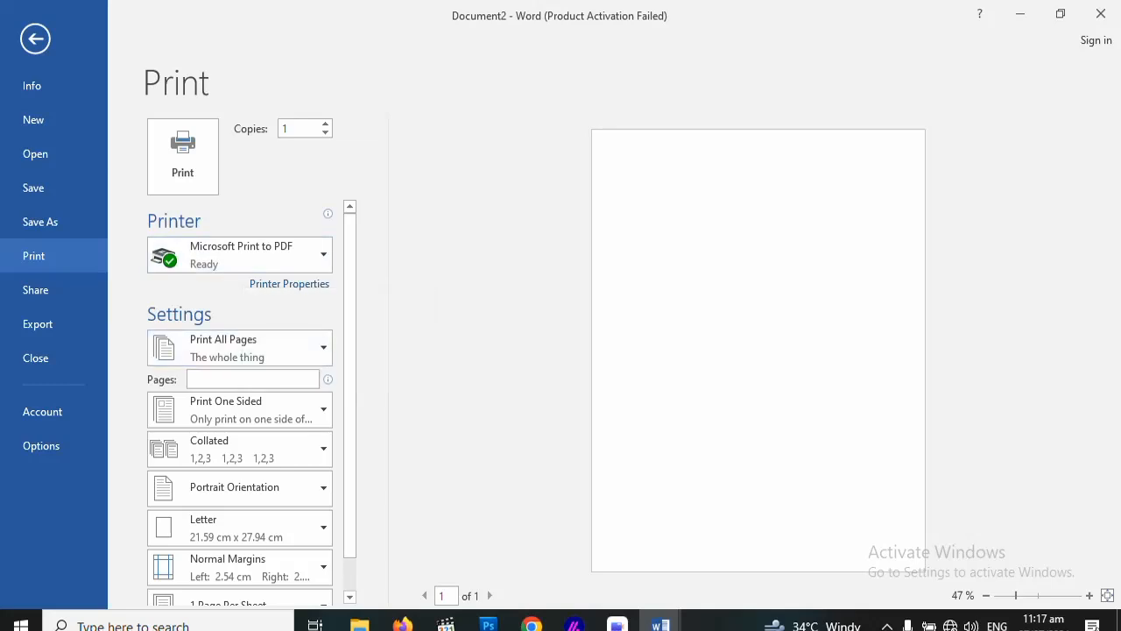
{"action": "left_click", "coordinate": [245, 261]}
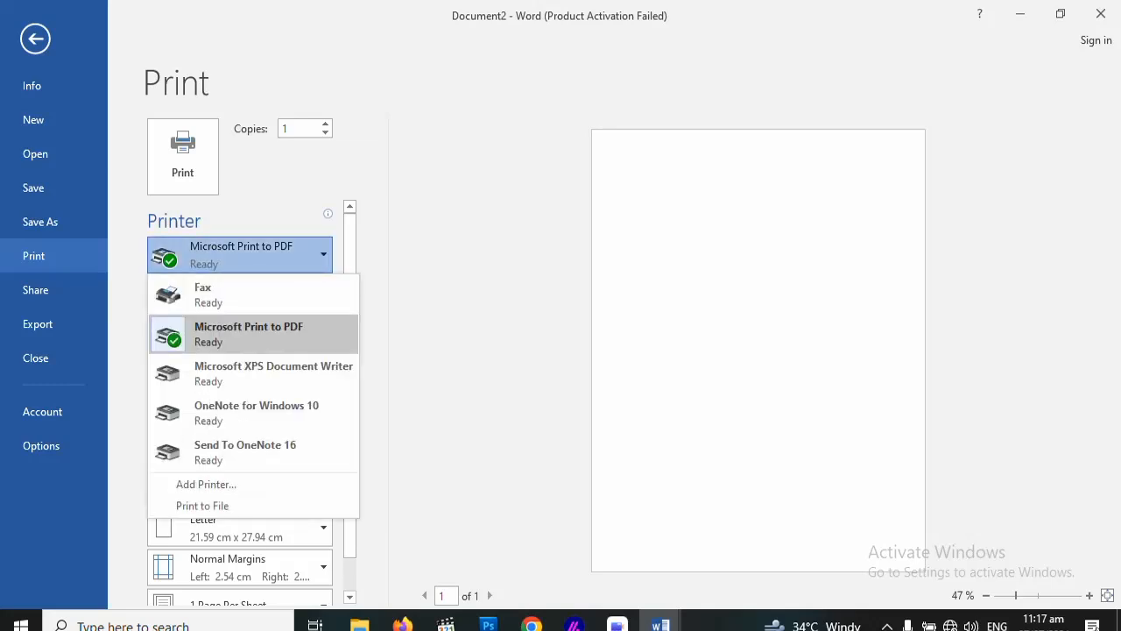
{"action": "left_click", "coordinate": [254, 261]}
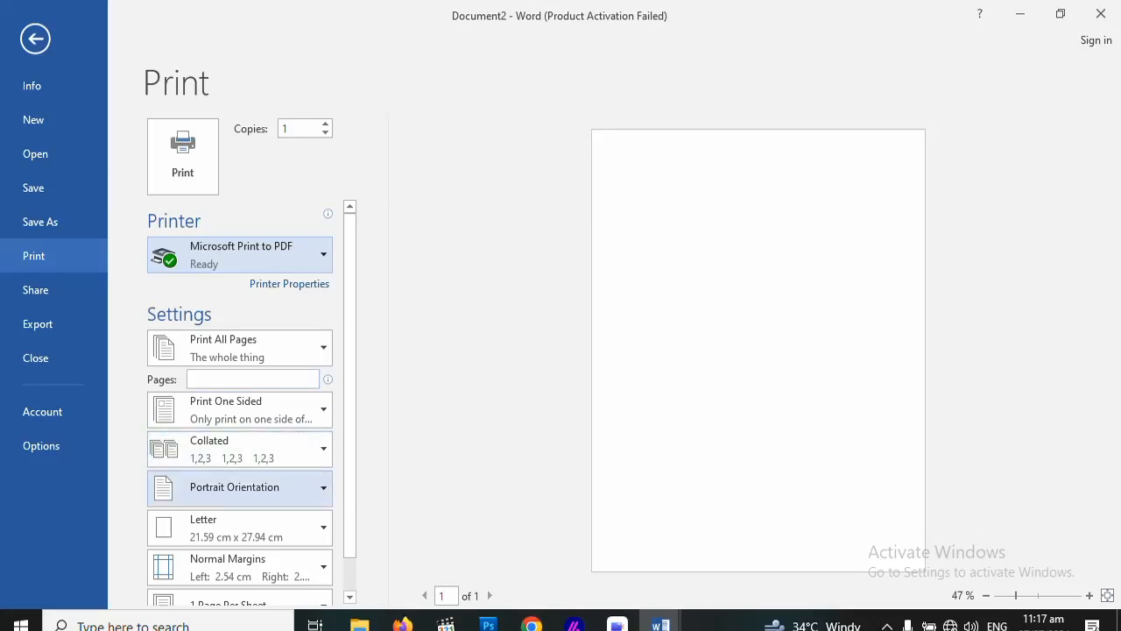
Set the paper size for printing to A4 (21 cm x 29.7 cm)
{"action": "scroll", "coordinate": [240, 487], "scroll_direction": "down", "scroll_amount": 1}
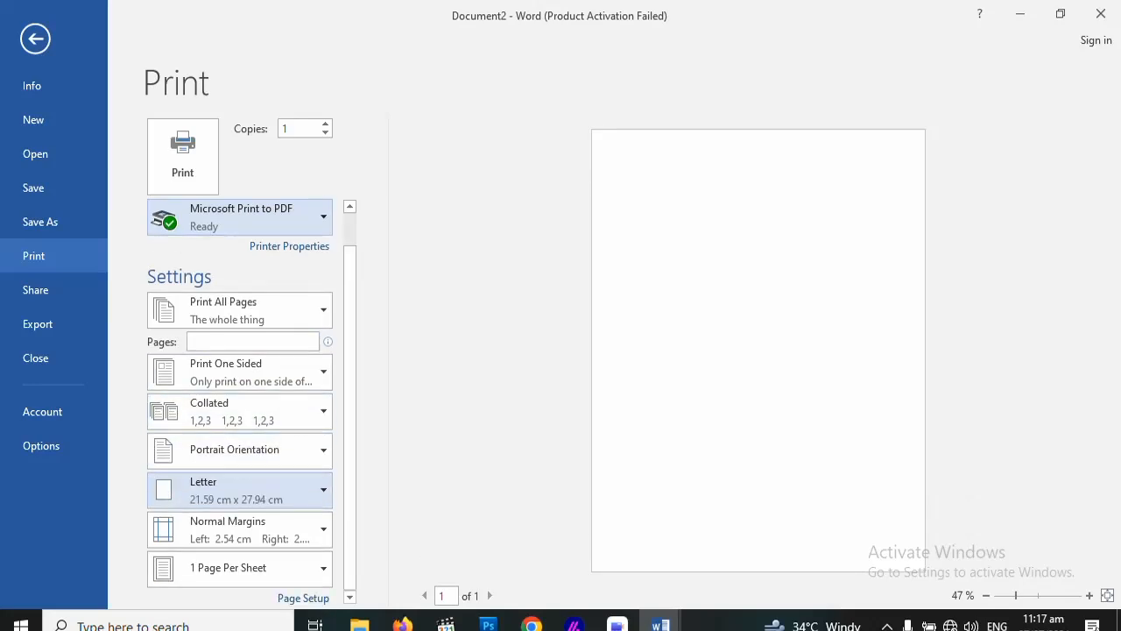
{"action": "left_click", "coordinate": [240, 487]}
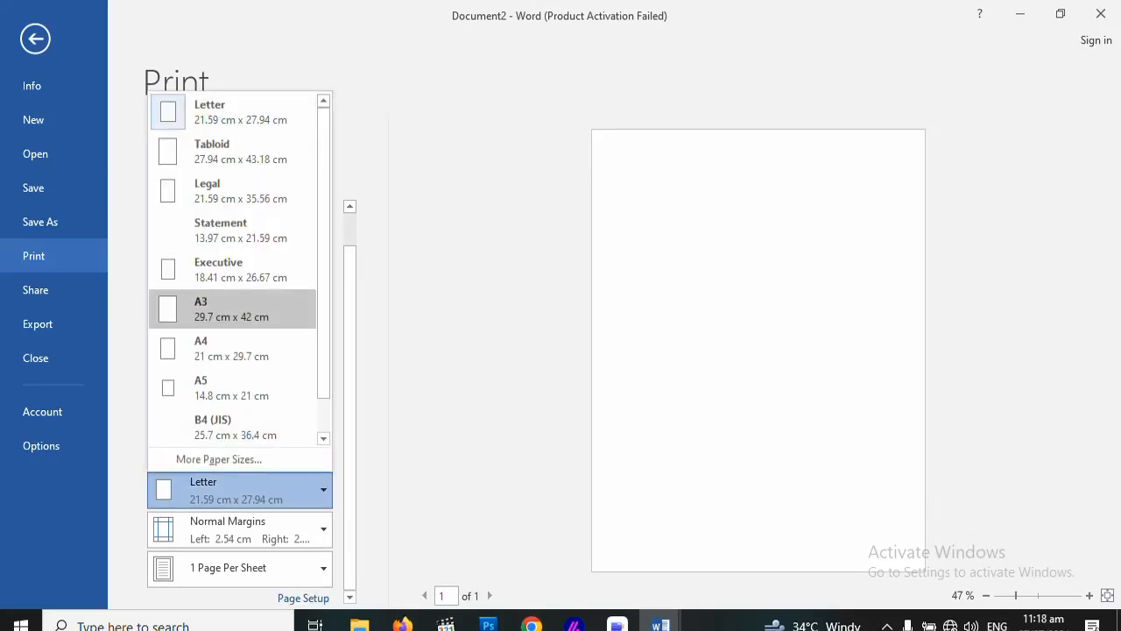
{"action": "left_click", "coordinate": [232, 348]}
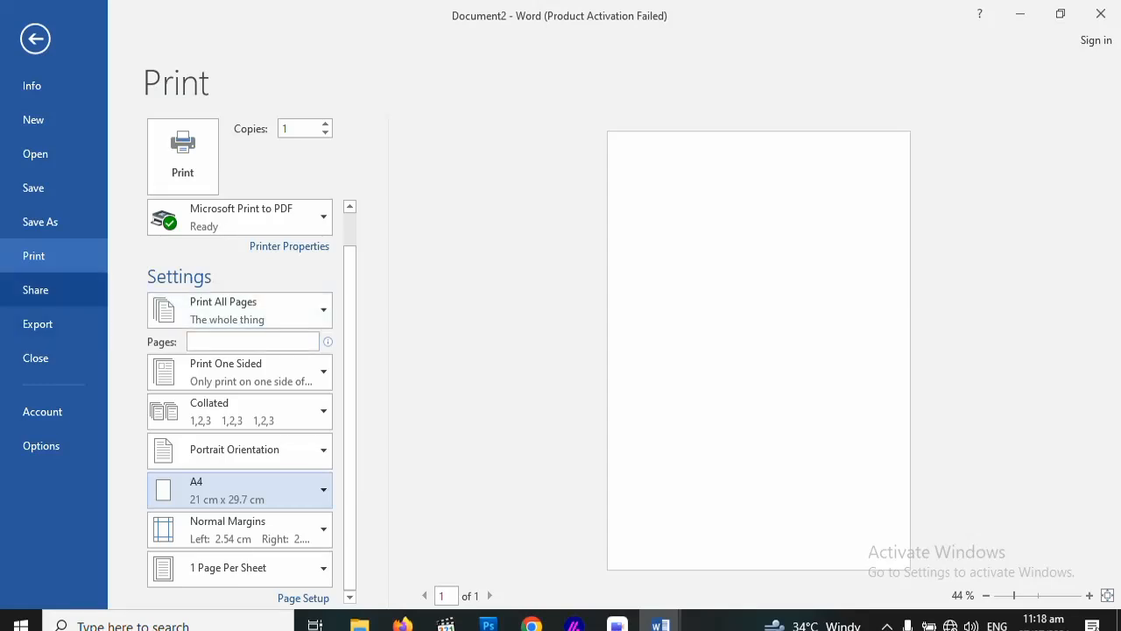
Show the Share options and the Export options for the document, and return to the blank page
{"action": "left_click", "coordinate": [35, 289]}
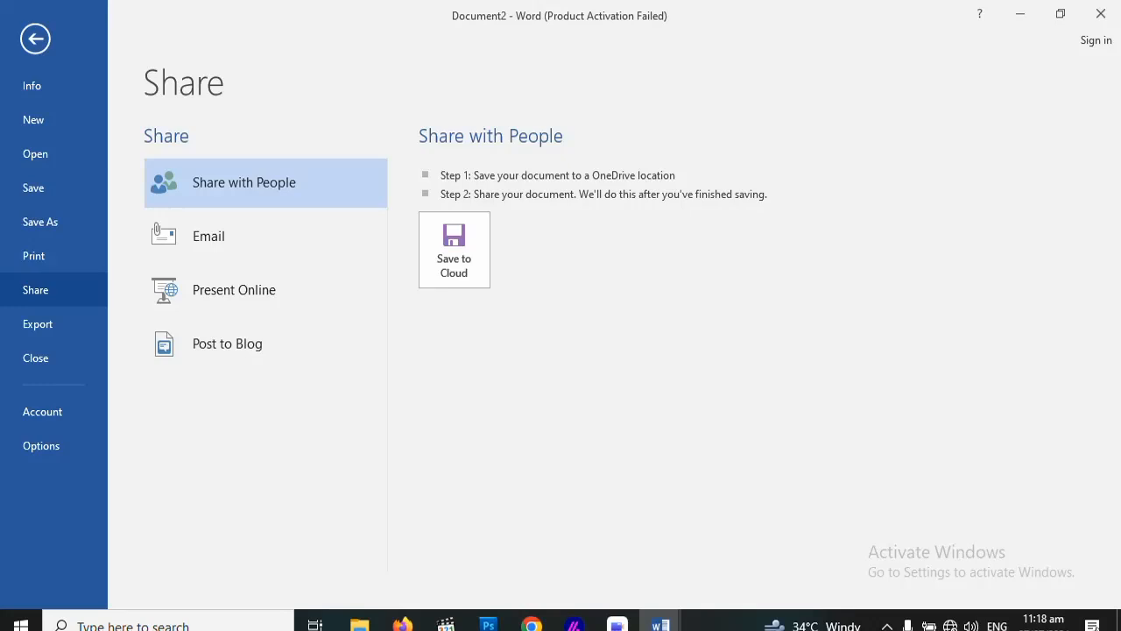
{"action": "left_click", "coordinate": [37, 324]}
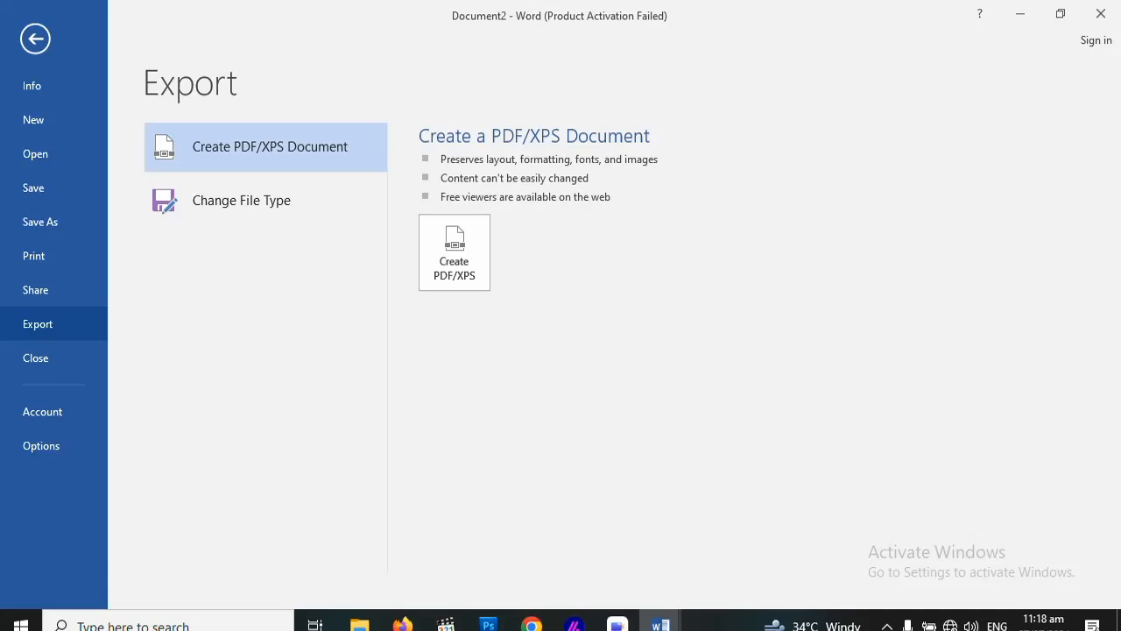
{"action": "key", "text": "Escape"}
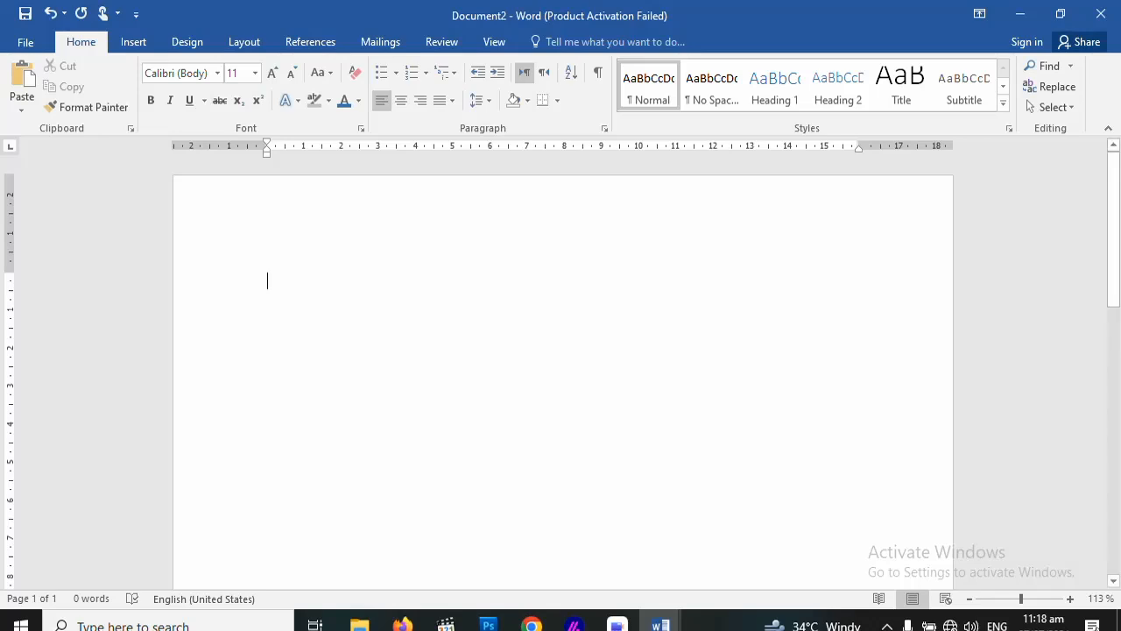
Generate one paragraph of sample text in the blank document with =rand(1)
{"action": "type", "text": "hkhk"}
{"action": "key", "text": "BackSpace"}
{"action": "key", "text": "BackSpace"}
{"action": "key", "text": "BackSpace"}
{"action": "key", "text": "BackSpace"}
{"action": "type", "text": "=rand(1)"}
{"action": "key", "text": "Return"}
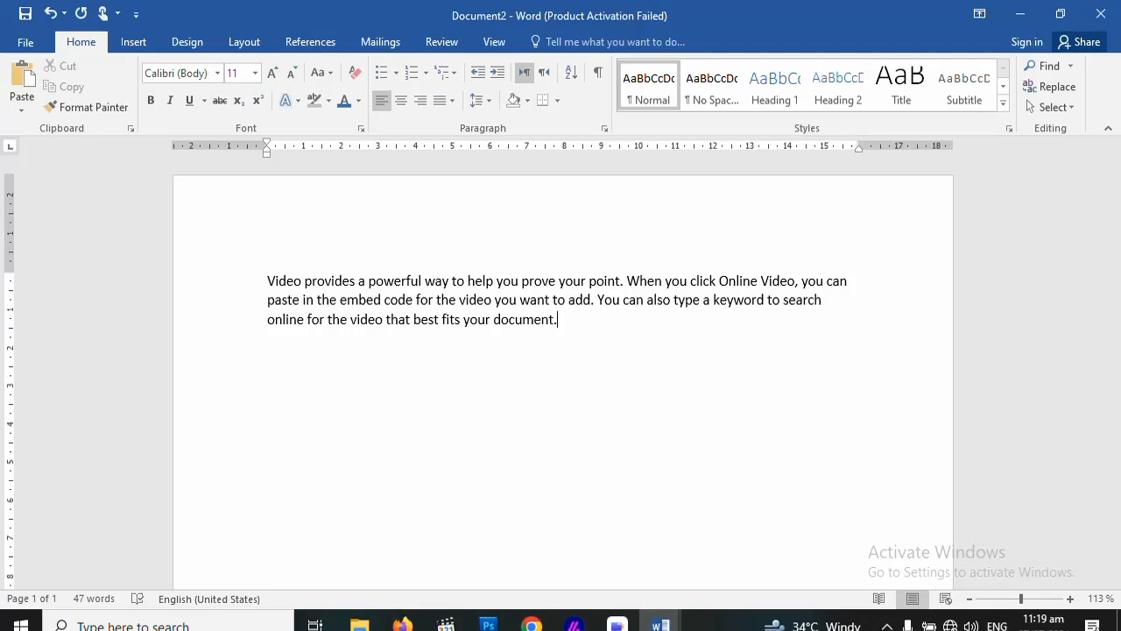
Copy the entire sample paragraph and paste a duplicate on the line below it
{"action": "key", "text": "ctrl+a"}
{"action": "key", "text": "ctrl+c"}
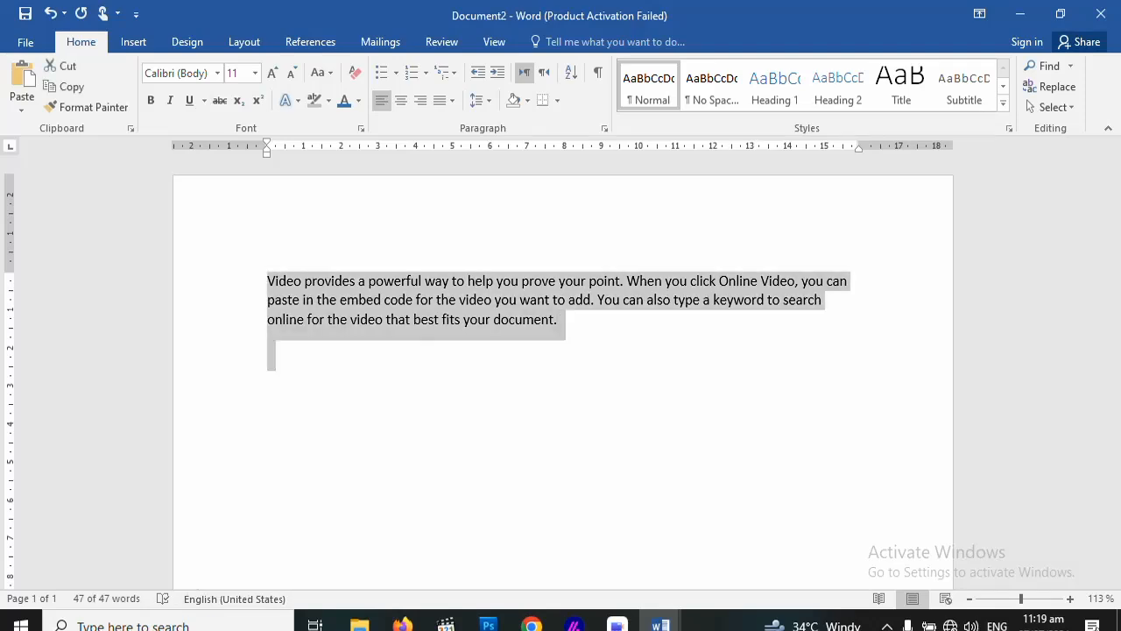
{"action": "left_click", "coordinate": [268, 350]}
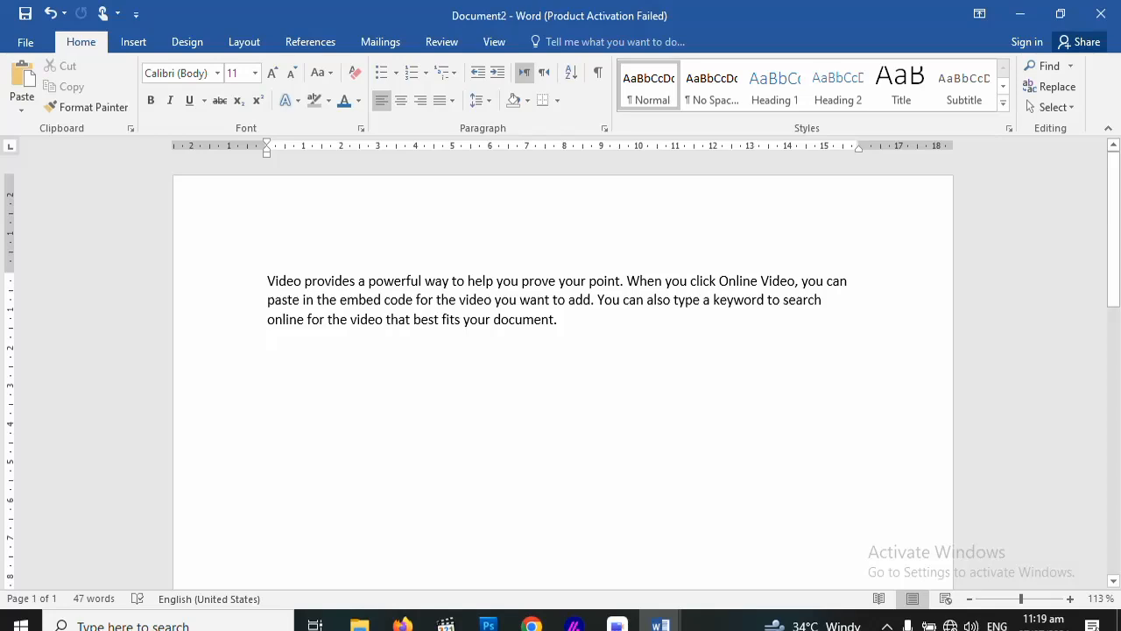
{"action": "key", "text": "ctrl+v"}
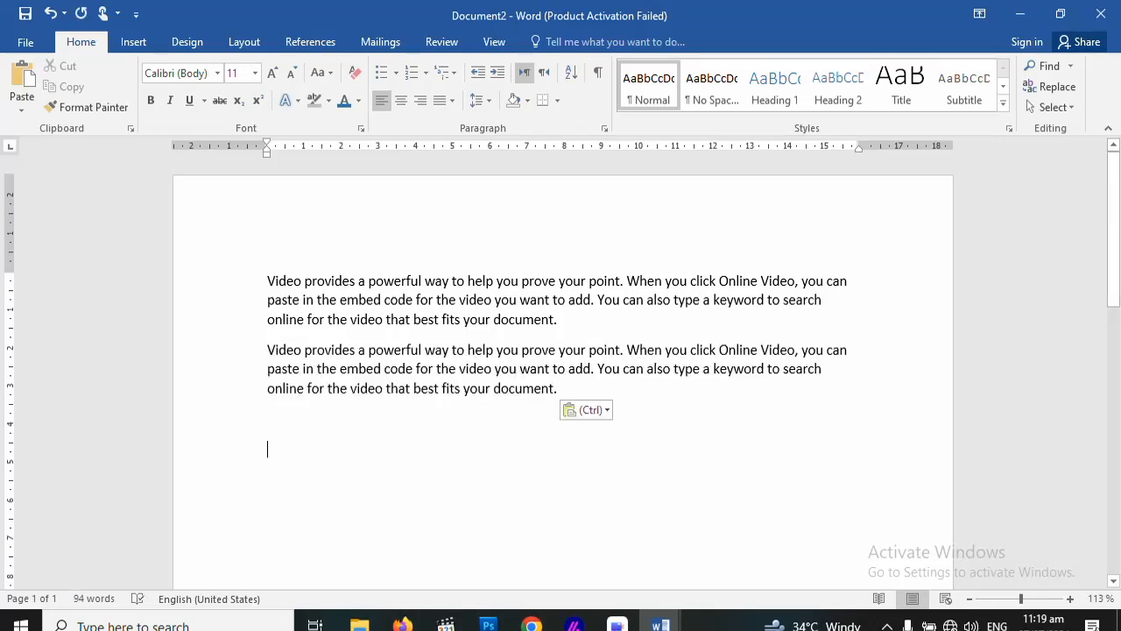
Erase the whole pasted second paragraph from its end, leaving only the original paragraph
{"action": "key", "text": "BackSpace"}
{"action": "key", "text": "BackSpace"}
{"action": "key", "text": "BackSpace"}
{"action": "key", "text": "BackSpace"}
{"action": "key", "text": "BackSpace"}
{"action": "key", "text": "BackSpace"}
{"action": "key", "text": "BackSpace"}
{"action": "key", "text": "BackSpace"}
{"action": "key", "text": "BackSpace"}
{"action": "key", "text": "BackSpace"}
{"action": "key", "text": "BackSpace"}
{"action": "key", "text": "BackSpace"}
{"action": "key", "text": "BackSpace"}
{"action": "key", "text": "BackSpace"}
{"action": "key", "text": "BackSpace"}
{"action": "key", "text": "BackSpace"}
{"action": "key", "text": "BackSpace"}
{"action": "key", "text": "BackSpace"}
{"action": "key", "text": "BackSpace"}
{"action": "key", "text": "BackSpace"}
{"action": "key", "text": "BackSpace"}
{"action": "key", "text": "BackSpace"}
{"action": "key", "text": "BackSpace"}
{"action": "key", "text": "BackSpace"}
{"action": "key", "text": "BackSpace"}
{"action": "key", "text": "BackSpace"}
{"action": "key", "text": "BackSpace"}
{"action": "key", "text": "BackSpace"}
{"action": "key", "text": "BackSpace"}
{"action": "key", "text": "BackSpace"}
{"action": "key", "text": "BackSpace"}
{"action": "key", "text": "BackSpace"}
{"action": "key", "text": "BackSpace"}
{"action": "key", "text": "BackSpace"}
{"action": "key", "text": "BackSpace"}
{"action": "key", "text": "BackSpace"}
{"action": "key", "text": "BackSpace"}
{"action": "key", "text": "BackSpace"}
{"action": "key", "text": "BackSpace"}
{"action": "key", "text": "BackSpace"}
{"action": "key", "text": "BackSpace"}
{"action": "key", "text": "BackSpace"}
{"action": "key", "text": "BackSpace"}
{"action": "key", "text": "BackSpace"}
{"action": "key", "text": "BackSpace"}
{"action": "key", "text": "BackSpace"}
{"action": "key", "text": "BackSpace"}
{"action": "key", "text": "BackSpace"}
{"action": "key", "text": "BackSpace"}
{"action": "key", "text": "BackSpace"}
{"action": "key", "text": "BackSpace"}
{"action": "key", "text": "BackSpace"}
{"action": "key", "text": "BackSpace"}
{"action": "key", "text": "BackSpace"}
{"action": "key", "text": "BackSpace"}
{"action": "key", "text": "BackSpace"}
{"action": "key", "text": "BackSpace"}
{"action": "key", "text": "BackSpace"}
{"action": "key", "text": "BackSpace"}
{"action": "key", "text": "BackSpace"}
{"action": "key", "text": "BackSpace"}
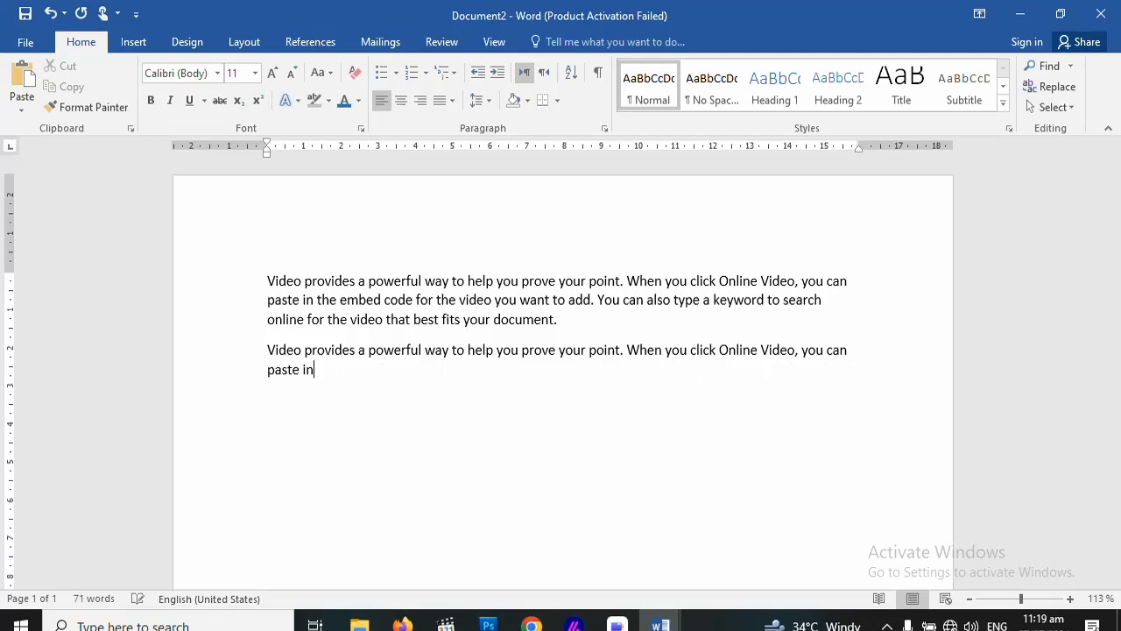
{"action": "key", "text": "BackSpace"}
{"action": "key", "text": "BackSpace"}
{"action": "key", "text": "BackSpace"}
{"action": "key", "text": "BackSpace"}
{"action": "key", "text": "BackSpace"}
{"action": "key", "text": "BackSpace"}
{"action": "key", "text": "BackSpace"}
{"action": "key", "text": "BackSpace"}
{"action": "key", "text": "BackSpace"}
{"action": "key", "text": "BackSpace"}
{"action": "key", "text": "BackSpace"}
{"action": "key", "text": "BackSpace"}
{"action": "key", "text": "BackSpace"}
{"action": "key", "text": "BackSpace"}
{"action": "key", "text": "BackSpace"}
{"action": "key", "text": "BackSpace"}
{"action": "key", "text": "BackSpace"}
{"action": "key", "text": "BackSpace"}
{"action": "key", "text": "BackSpace"}
{"action": "key", "text": "BackSpace"}
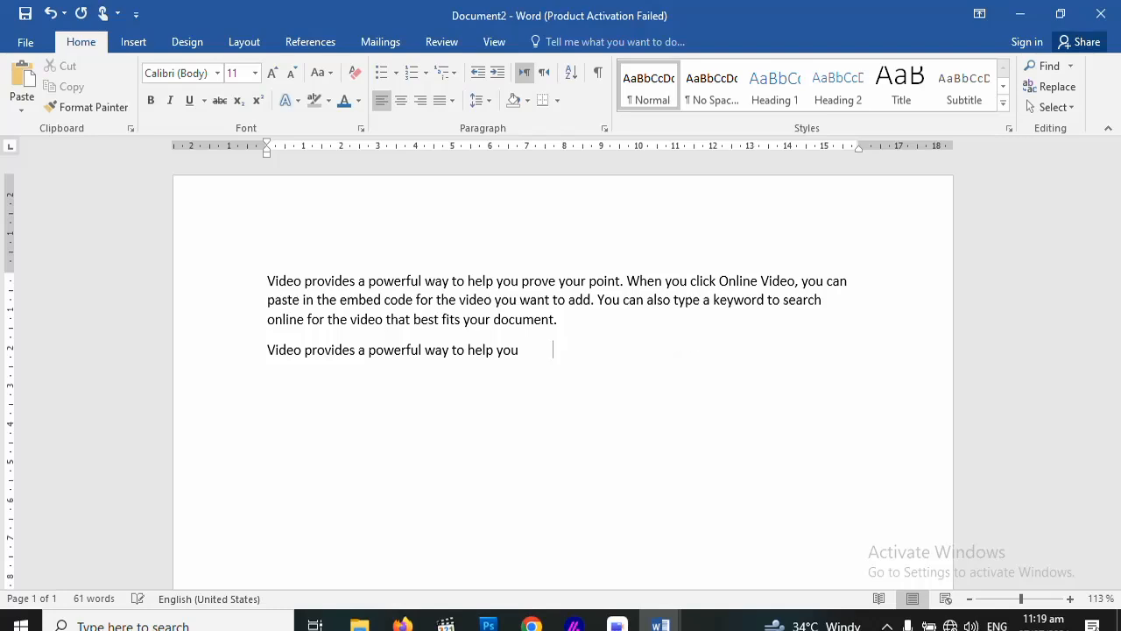
{"action": "key", "text": "BackSpace"}
{"action": "key", "text": "BackSpace"}
{"action": "key", "text": "BackSpace"}
{"action": "key", "text": "BackSpace"}
{"action": "key", "text": "BackSpace"}
{"action": "key", "text": "BackSpace"}
{"action": "key", "text": "BackSpace"}
{"action": "key", "text": "BackSpace"}
{"action": "key", "text": "BackSpace"}
{"action": "key", "text": "BackSpace"}
{"action": "key", "text": "BackSpace"}
{"action": "key", "text": "BackSpace"}
{"action": "key", "text": "BackSpace"}
{"action": "key", "text": "BackSpace"}
{"action": "key", "text": "BackSpace"}
{"action": "key", "text": "BackSpace"}
{"action": "key", "text": "BackSpace"}
{"action": "key", "text": "BackSpace"}
{"action": "key", "text": "BackSpace"}
{"action": "key", "text": "BackSpace"}
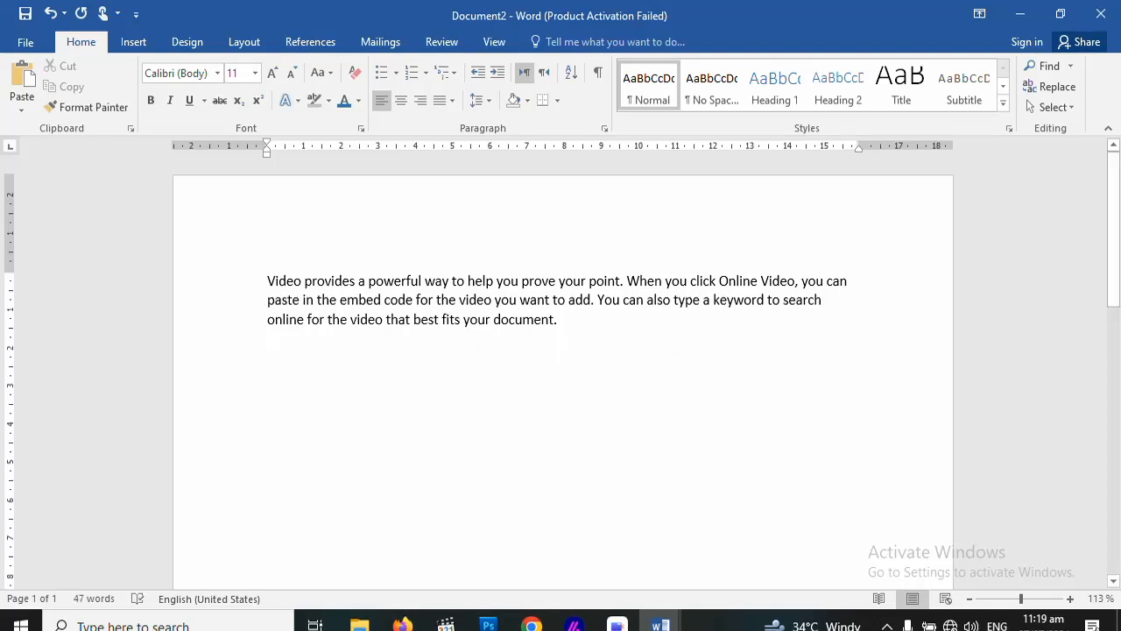
Paste the copied paragraph below the first one again and look at its paste options without choosing one
{"action": "key", "text": "ctrl+v"}
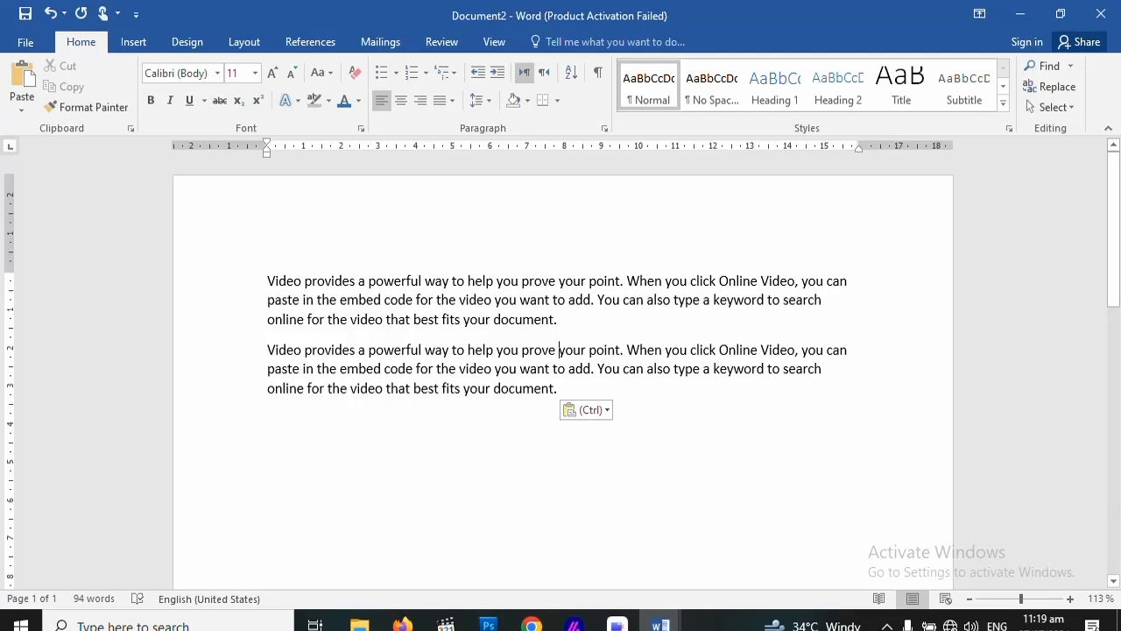
{"action": "key", "text": "Up"}
{"action": "key", "text": "Up"}
{"action": "key", "text": "Up"}
{"action": "left_click_drag", "start_coordinate": [559, 350], "coordinate": [467, 349]}
{"action": "key", "text": "Up"}
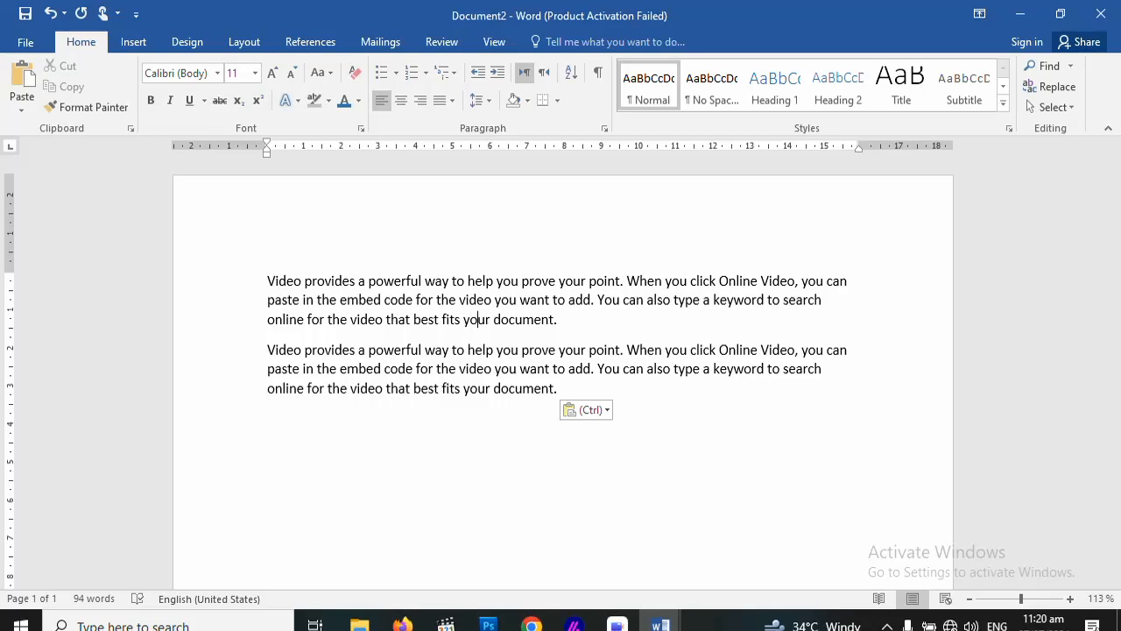
{"action": "key", "text": "ctrl"}
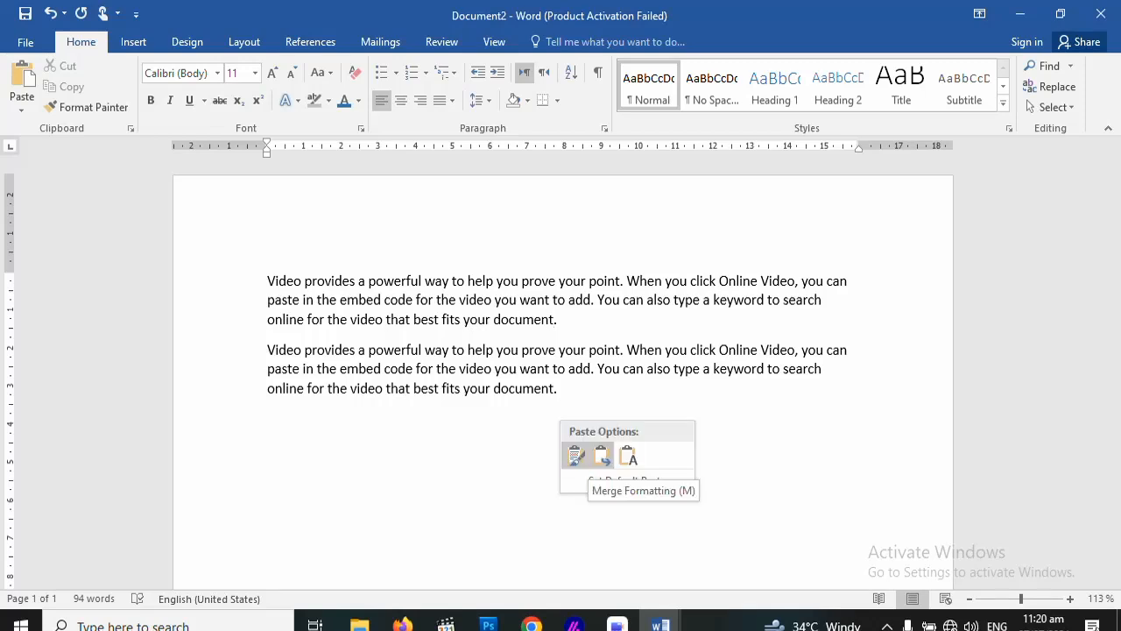
{"action": "key", "text": "Escape"}
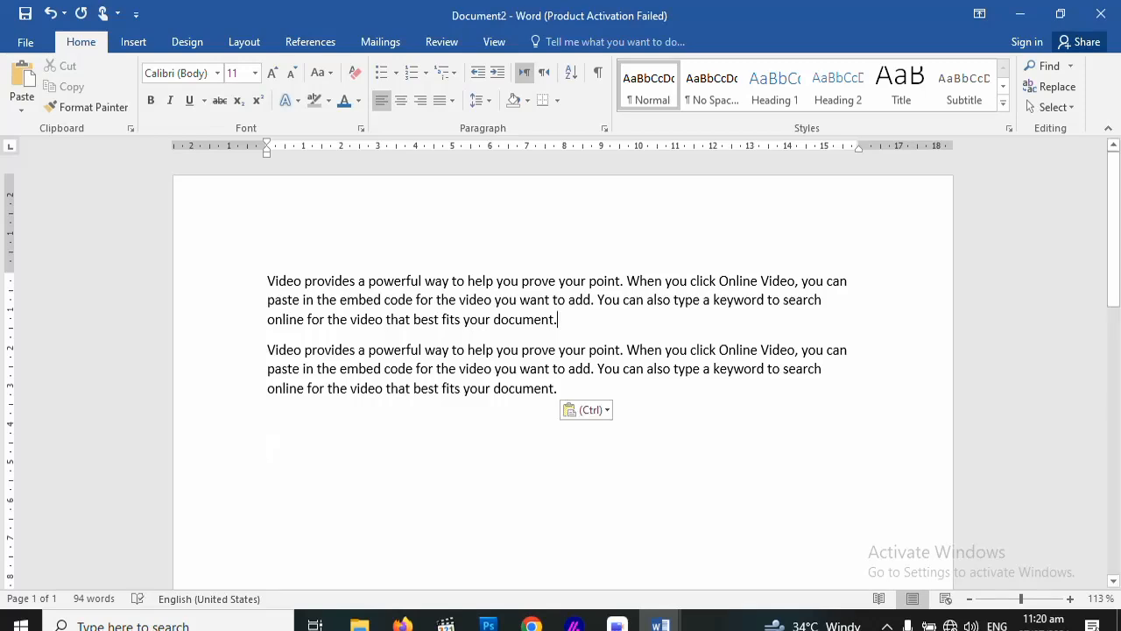
Delete the first paragraph's last sentence, from "You can also type a keyword" to "best fits your document."
{"action": "key", "text": "ctrl+shift+Left"}
{"action": "key", "text": "ctrl+shift+Left"}
{"action": "key", "text": "ctrl+shift+Left"}
{"action": "key", "text": "ctrl+shift+Left"}
{"action": "key", "text": "ctrl+shift+Left"}
{"action": "key", "text": "ctrl+shift+Left"}
{"action": "key", "text": "ctrl+shift+Left"}
{"action": "key", "text": "ctrl+shift+Left"}
{"action": "key", "text": "ctrl+shift+Left"}
{"action": "key", "text": "ctrl+shift+Left"}
{"action": "key", "text": "ctrl+shift+Left"}
{"action": "key", "text": "ctrl+shift+Left"}
{"action": "key", "text": "ctrl+shift+Left"}
{"action": "key", "text": "ctrl+shift+Left"}
{"action": "key", "text": "ctrl+shift+Left"}
{"action": "key", "text": "ctrl+shift+Left"}
{"action": "key", "text": "ctrl+shift+Left"}
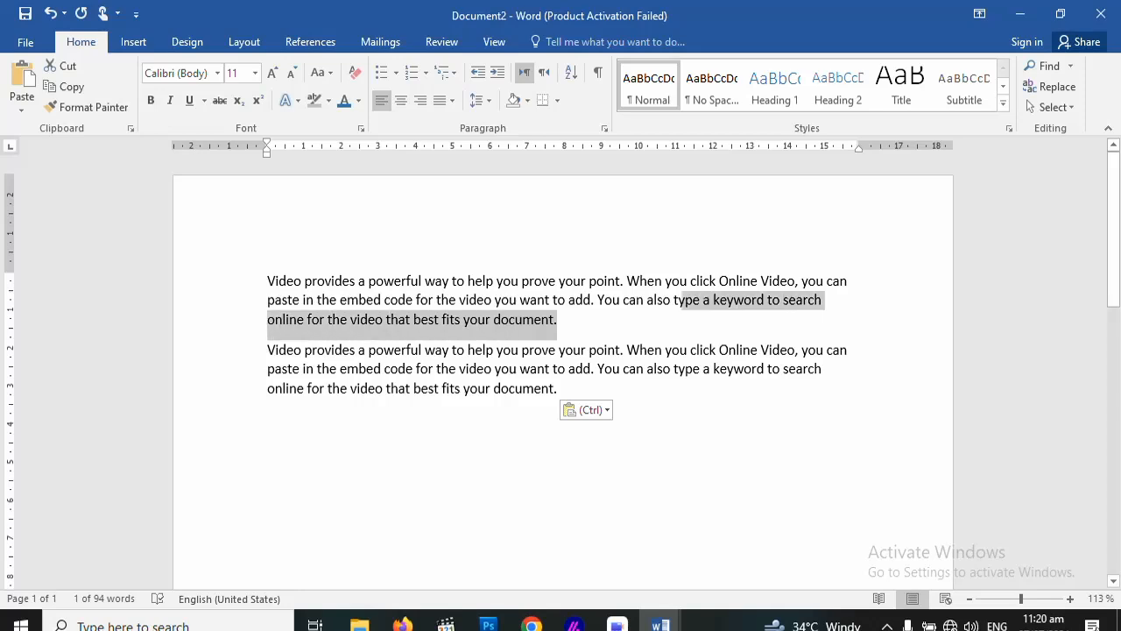
{"action": "key", "text": "Delete"}
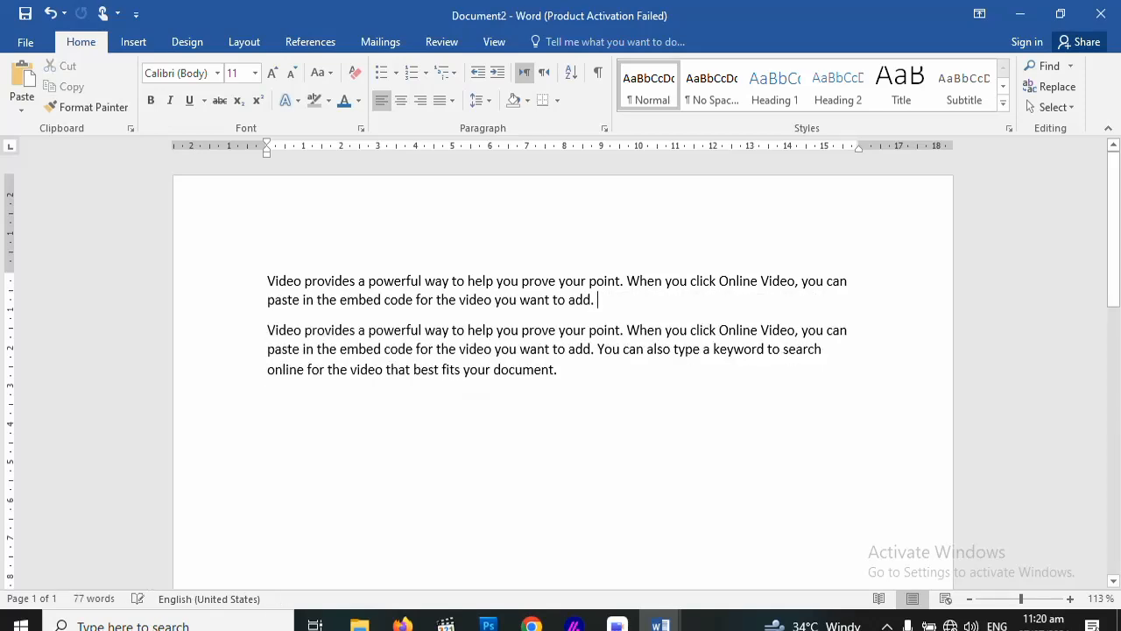
Cut the shortened first paragraph and paste it on the empty line below the remaining paragraph
{"action": "key", "text": "ctrl+shift+Up"}
{"action": "key", "text": "ctrl+c"}
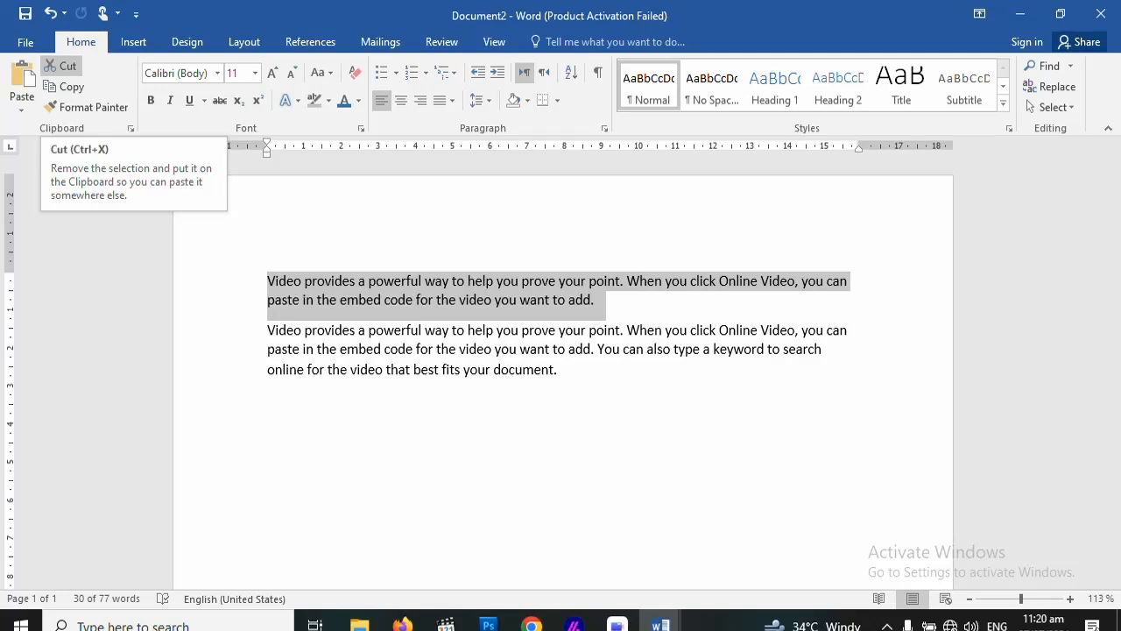
{"action": "left_click", "coordinate": [63, 66]}
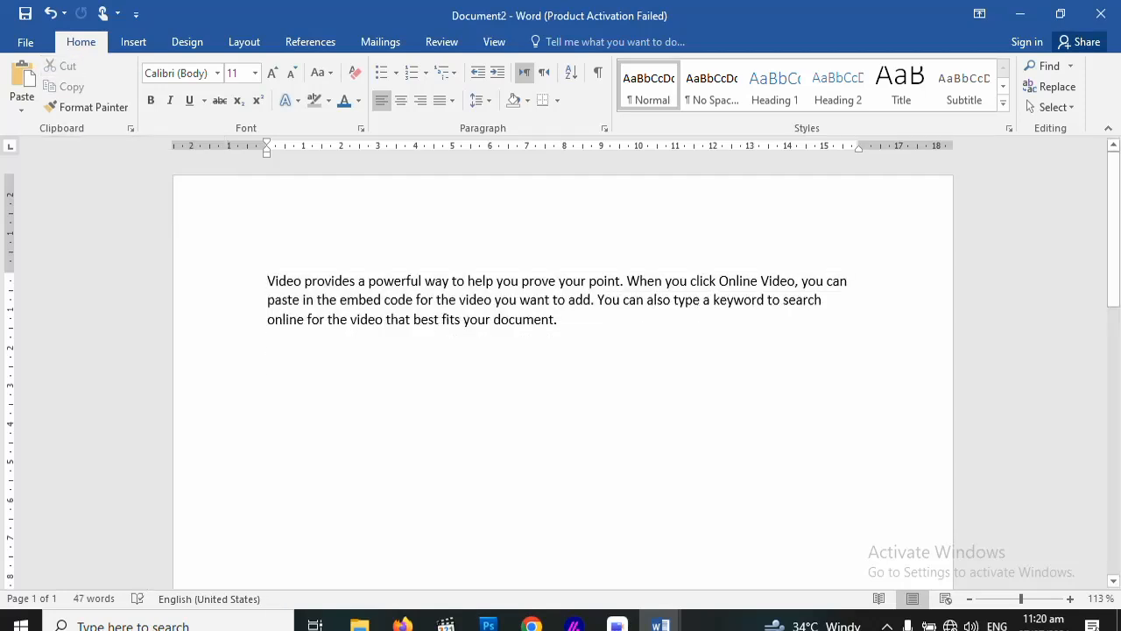
{"action": "double_click", "coordinate": [318, 354]}
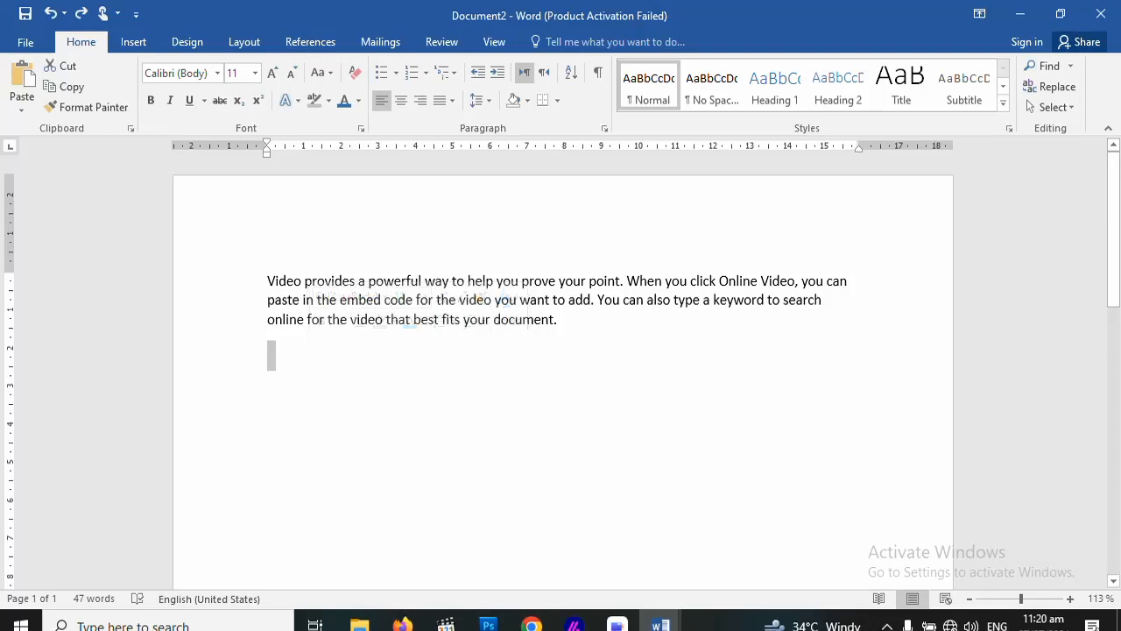
{"action": "left_click", "coordinate": [269, 351]}
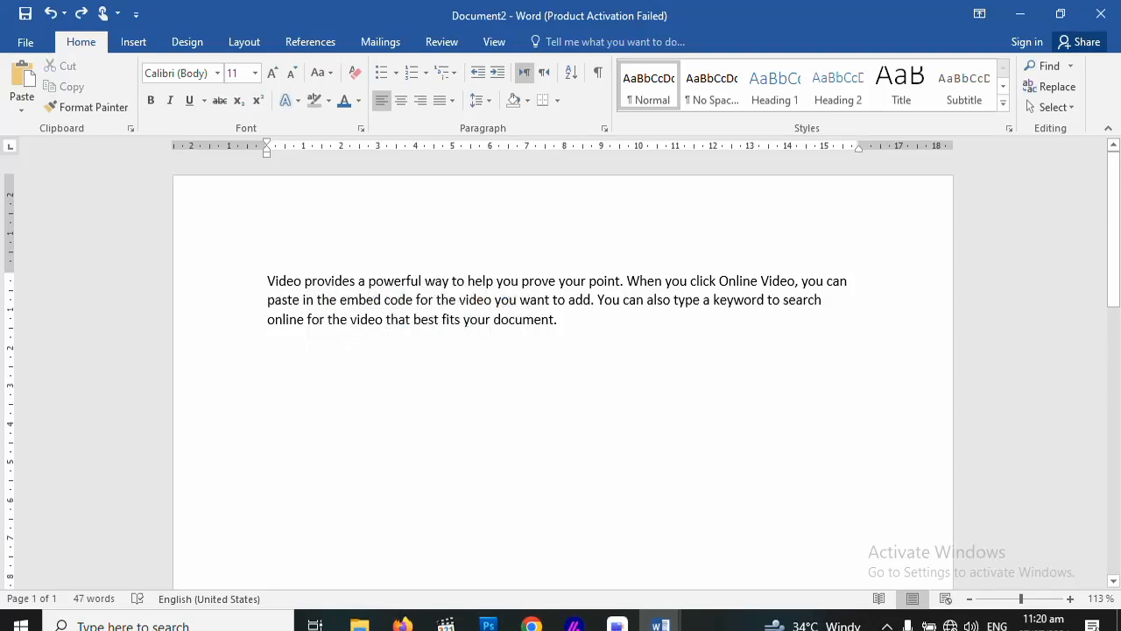
{"action": "key", "text": "ctrl+v"}
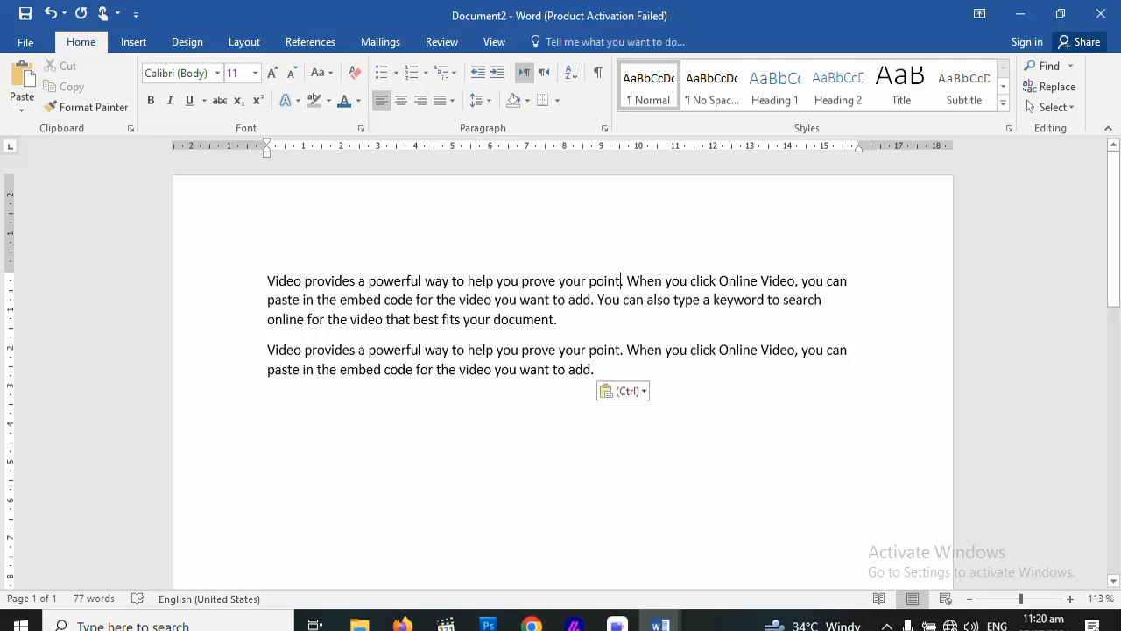
Format "Video provides a powerful way to help you prove your point" in the first paragraph with blue font, gray highlight and a blue text effect
{"action": "left_click_drag", "start_coordinate": [622, 280], "coordinate": [268, 281]}
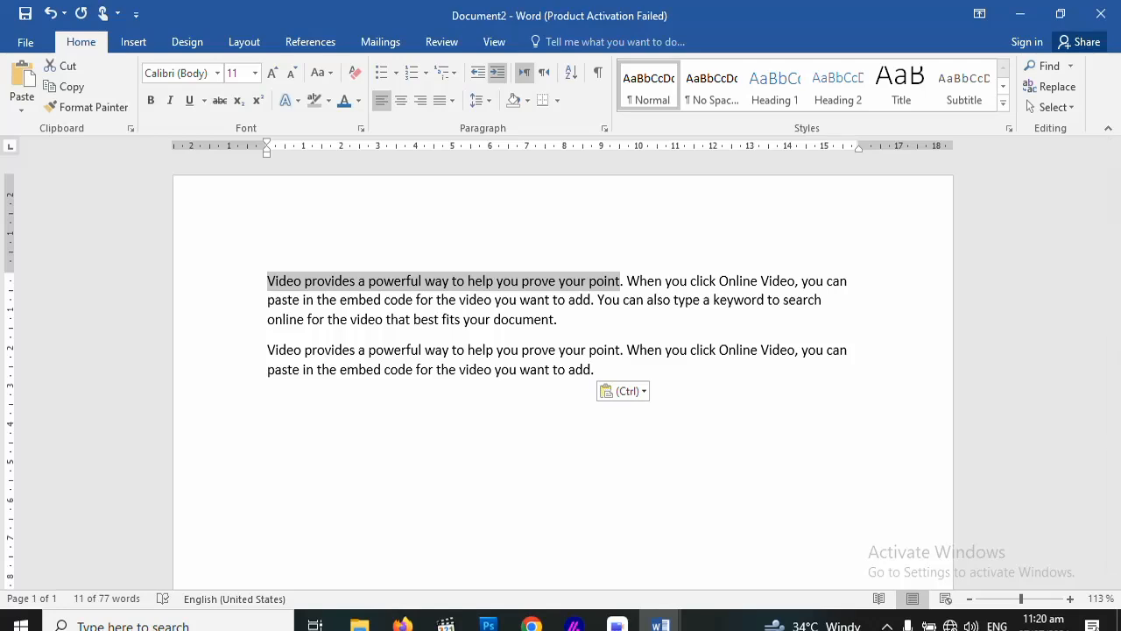
{"action": "left_click", "coordinate": [343, 100]}
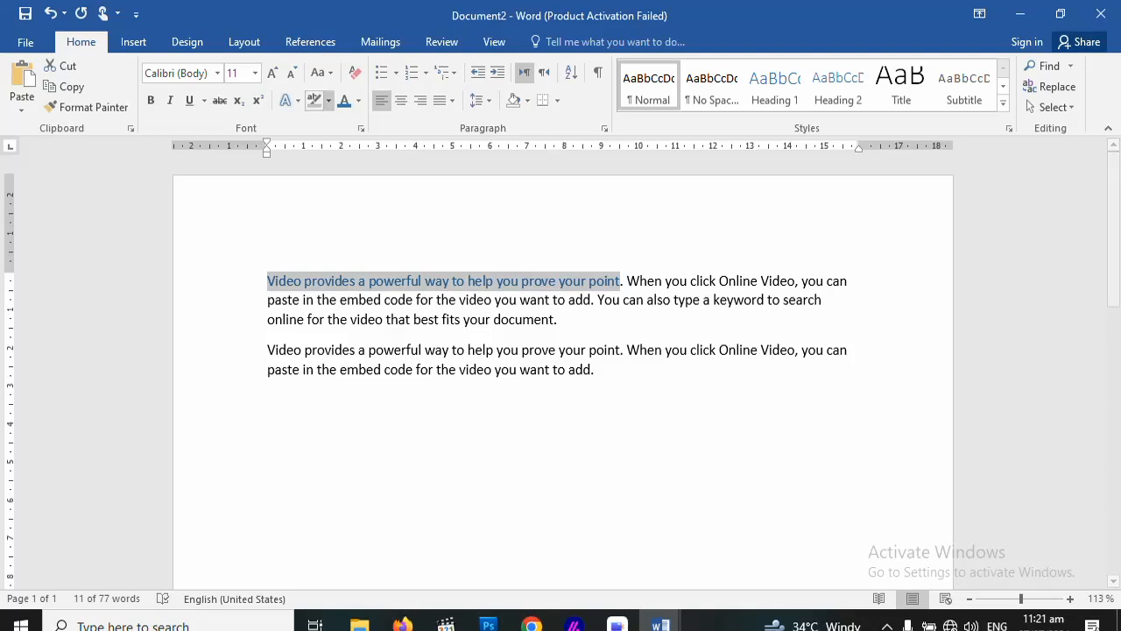
{"action": "left_click", "coordinate": [313, 99]}
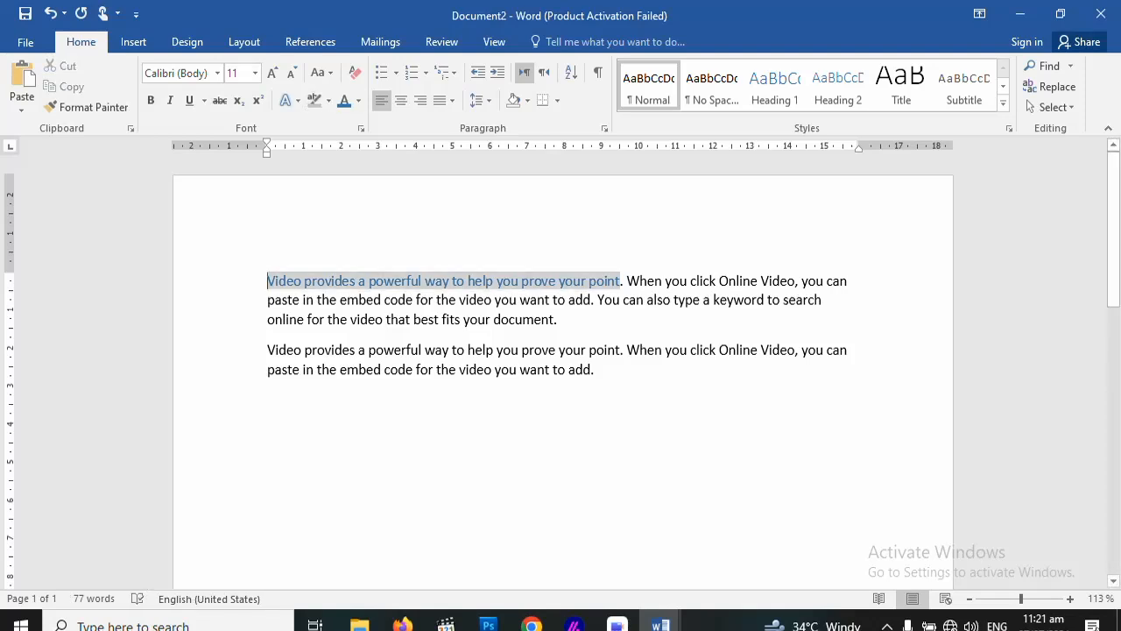
{"action": "left_click", "coordinate": [290, 101]}
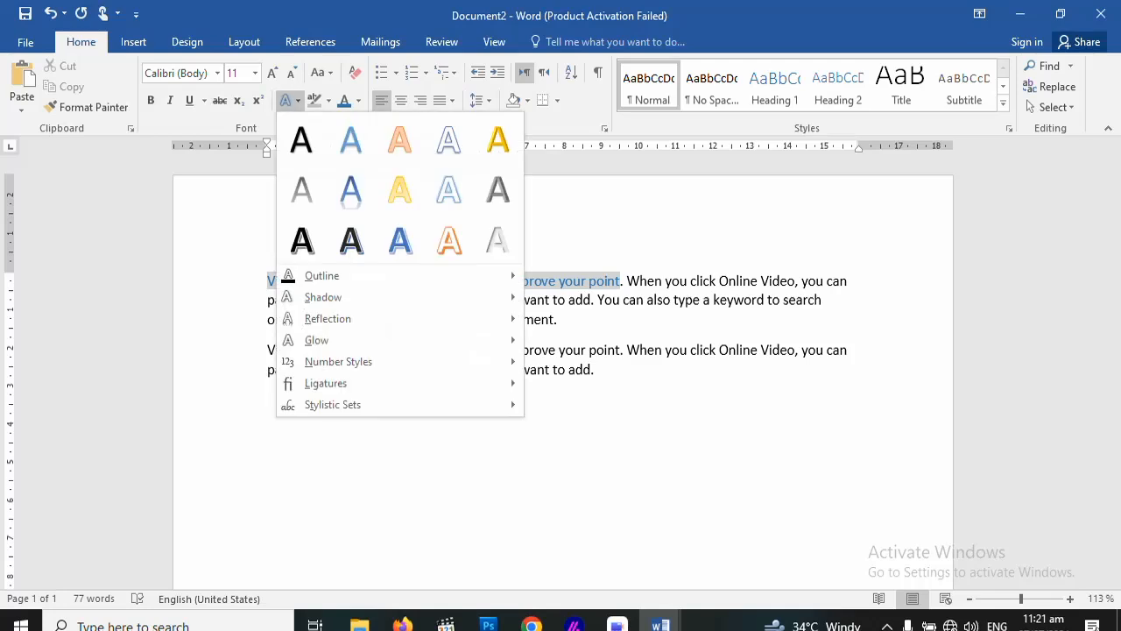
{"action": "left_click", "coordinate": [351, 189]}
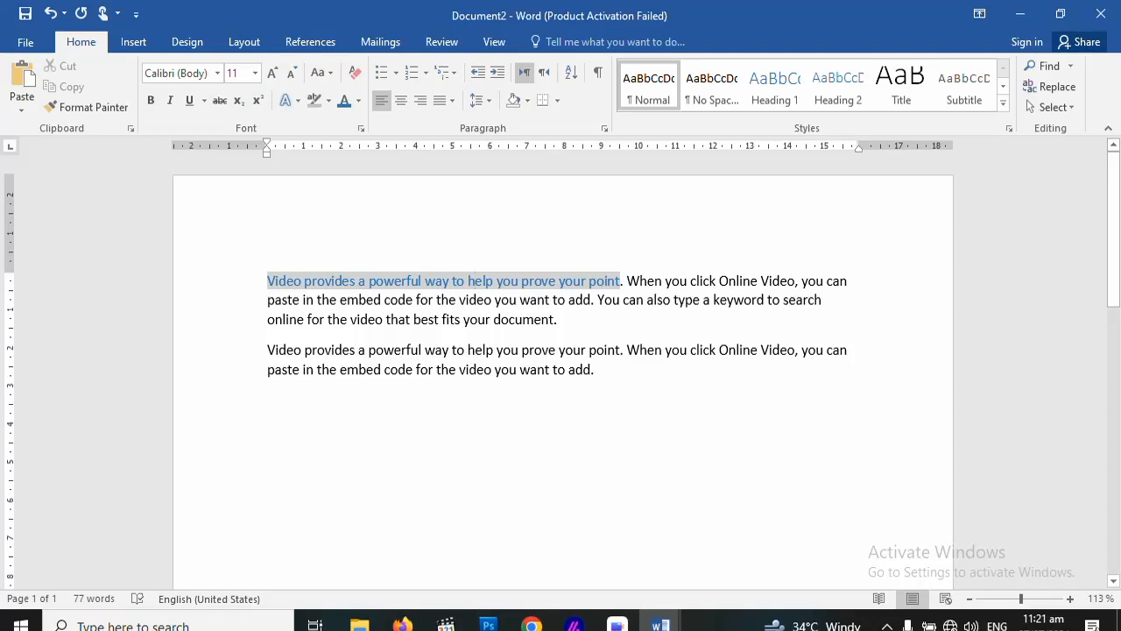
{"action": "double_click", "coordinate": [645, 350]}
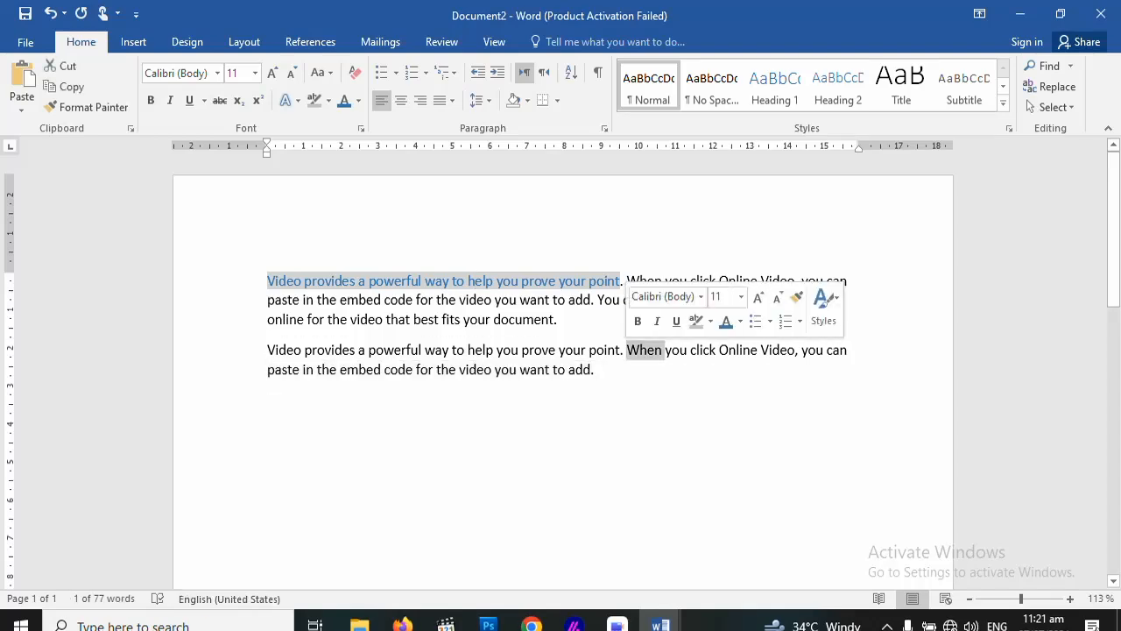
{"action": "left_click", "coordinate": [629, 301]}
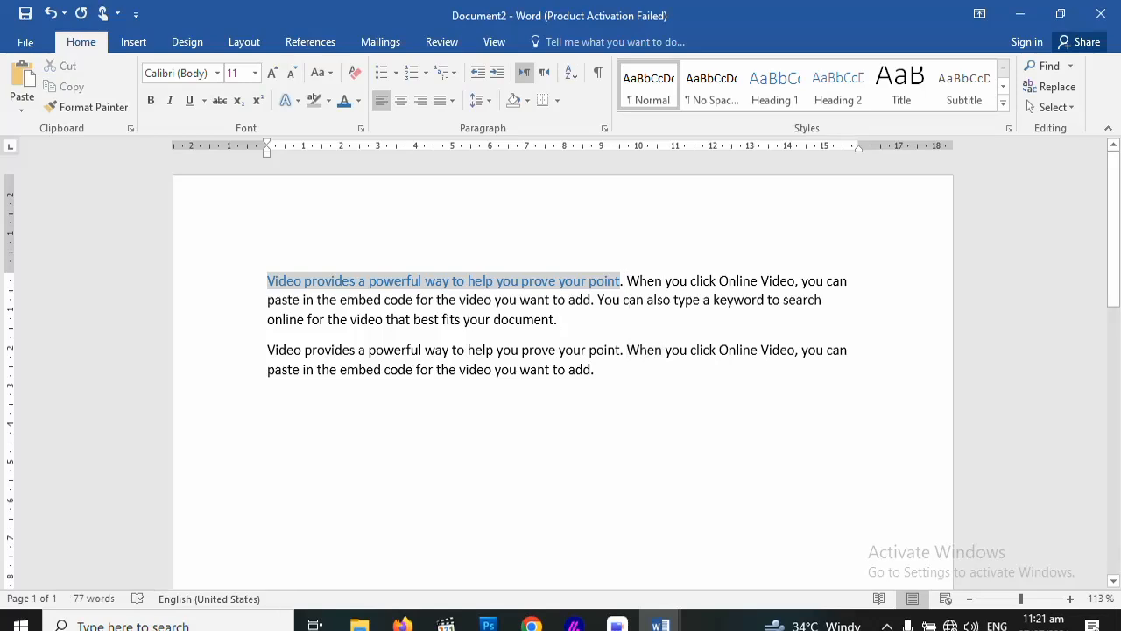
{"action": "left_click", "coordinate": [87, 107]}
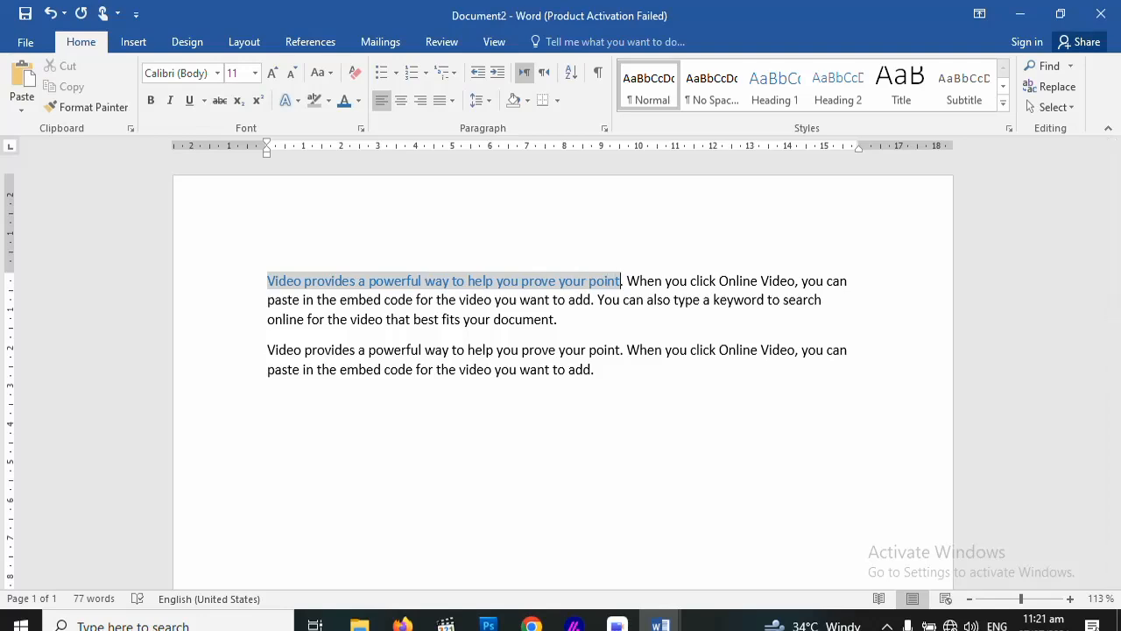
Use Format Painter to copy the blue, highlighted phrase's formatting onto "powerful way to help you prove your point." in the second paragraph
{"action": "left_click_drag", "start_coordinate": [623, 281], "coordinate": [267, 282]}
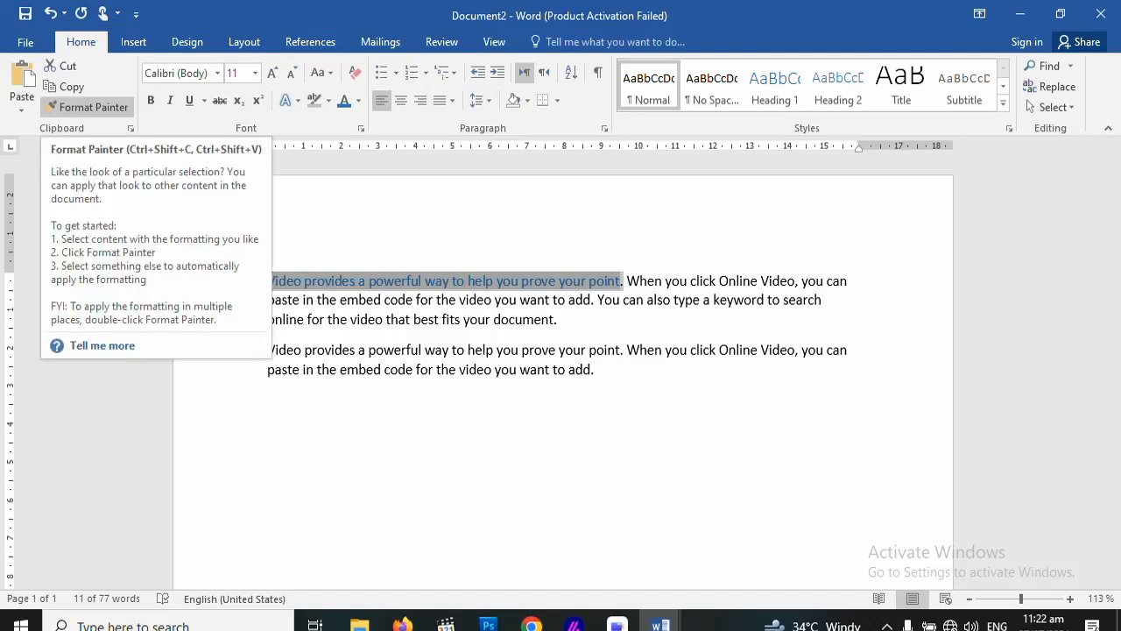
{"action": "left_click", "coordinate": [87, 107]}
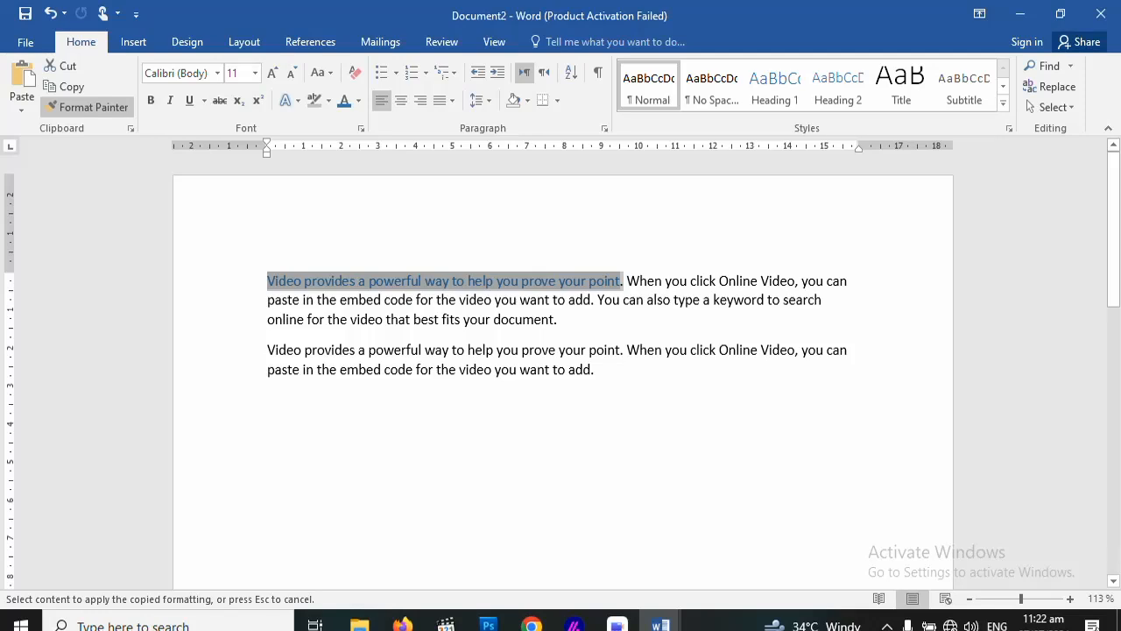
{"action": "mouse_move", "coordinate": [623, 350]}
{"action": "left_mouse_down"}
{"action": "mouse_move", "coordinate": [469, 350]}
{"action": "mouse_move", "coordinate": [421, 322]}
{"action": "mouse_move", "coordinate": [368, 350]}
{"action": "left_mouse_up"}
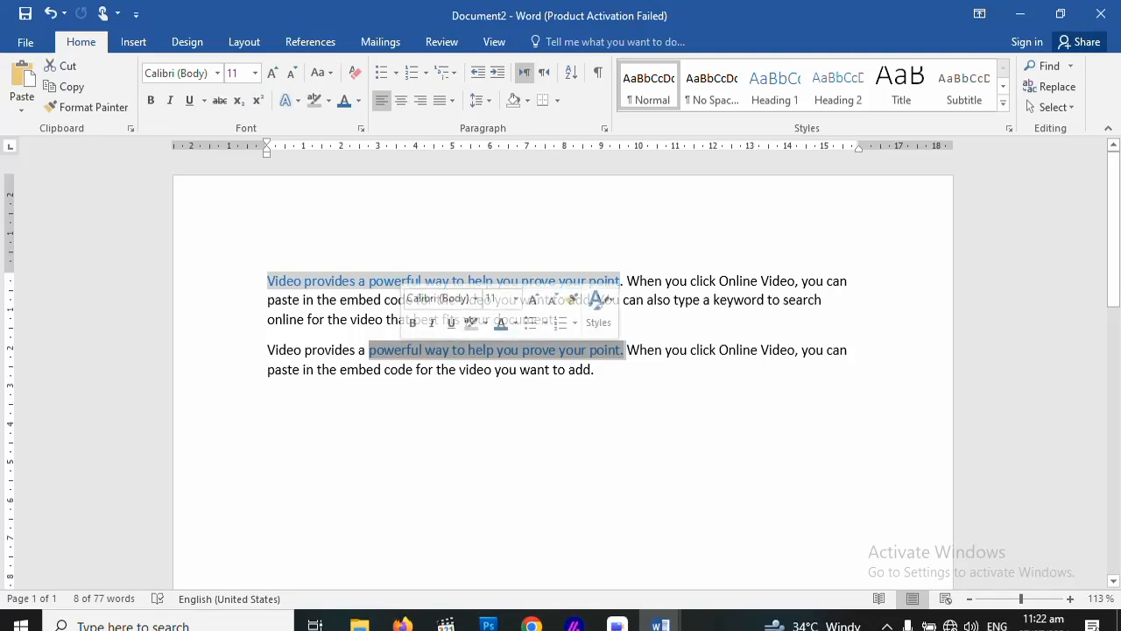
{"action": "left_click", "coordinate": [268, 399]}
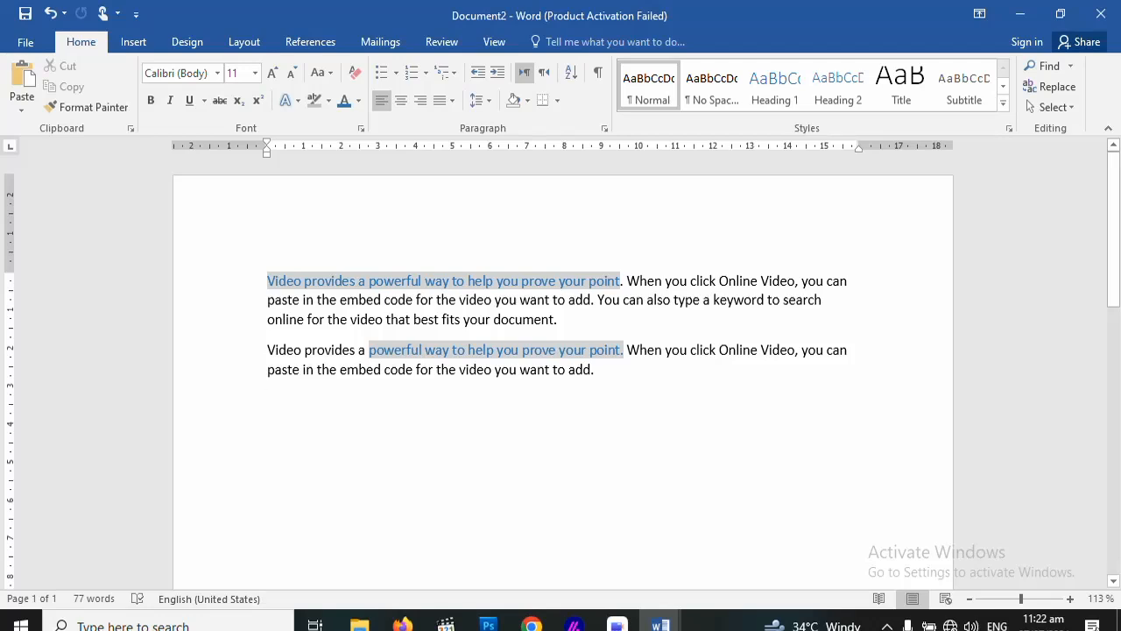
Copy the formatting of the first paragraph's blue, highlighted phrase onto "Video, you can paste in the" in the second paragraph
{"action": "left_click_drag", "start_coordinate": [623, 281], "coordinate": [266, 280]}
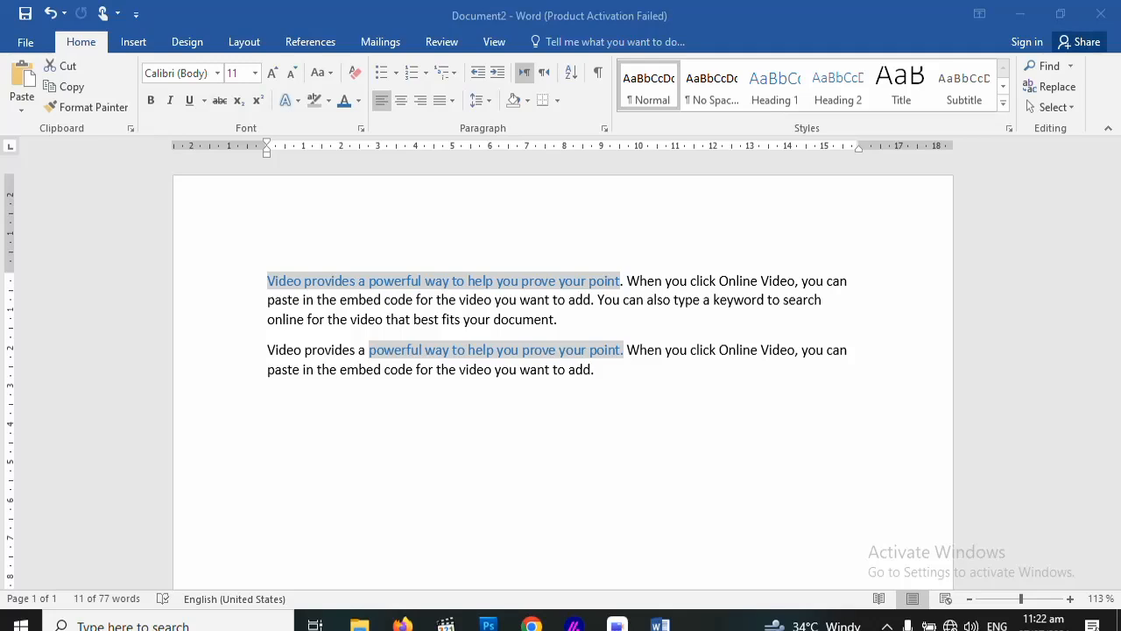
{"action": "left_click", "coordinate": [760, 350]}
{"action": "left_click", "coordinate": [760, 350]}
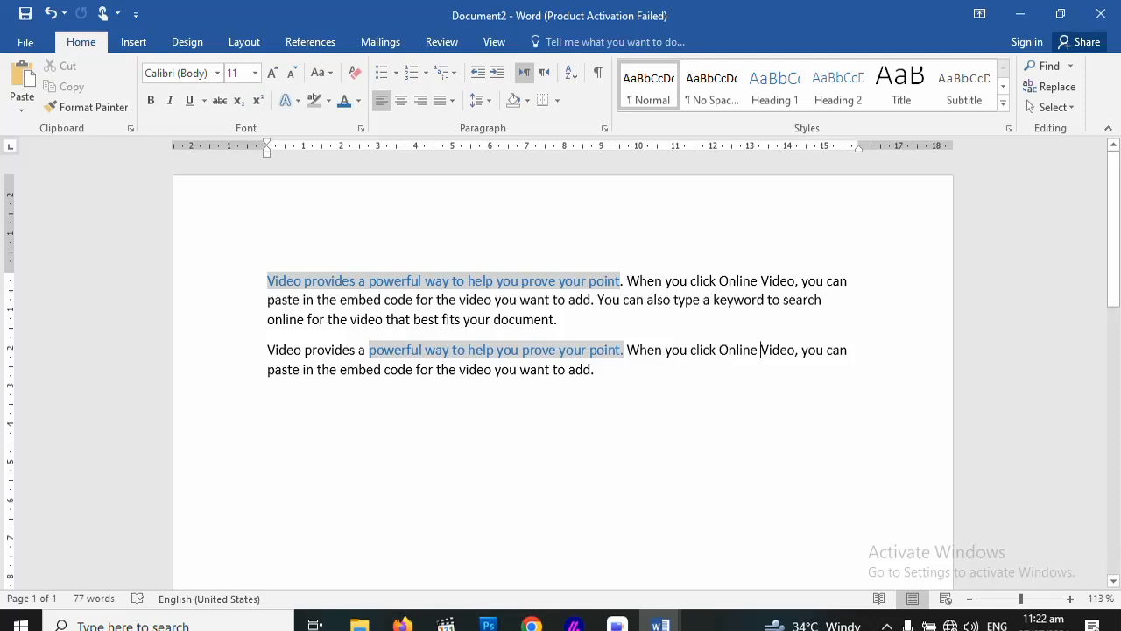
{"action": "key", "text": "ctrl+shift+Right"}
{"action": "key", "text": "ctrl+shift+Right"}
{"action": "key", "text": "ctrl+shift+Right"}
{"action": "key", "text": "ctrl+shift+Right"}
{"action": "key", "text": "ctrl+shift+Right"}
{"action": "key", "text": "ctrl+shift+Right"}
{"action": "key", "text": "ctrl+shift+Right"}
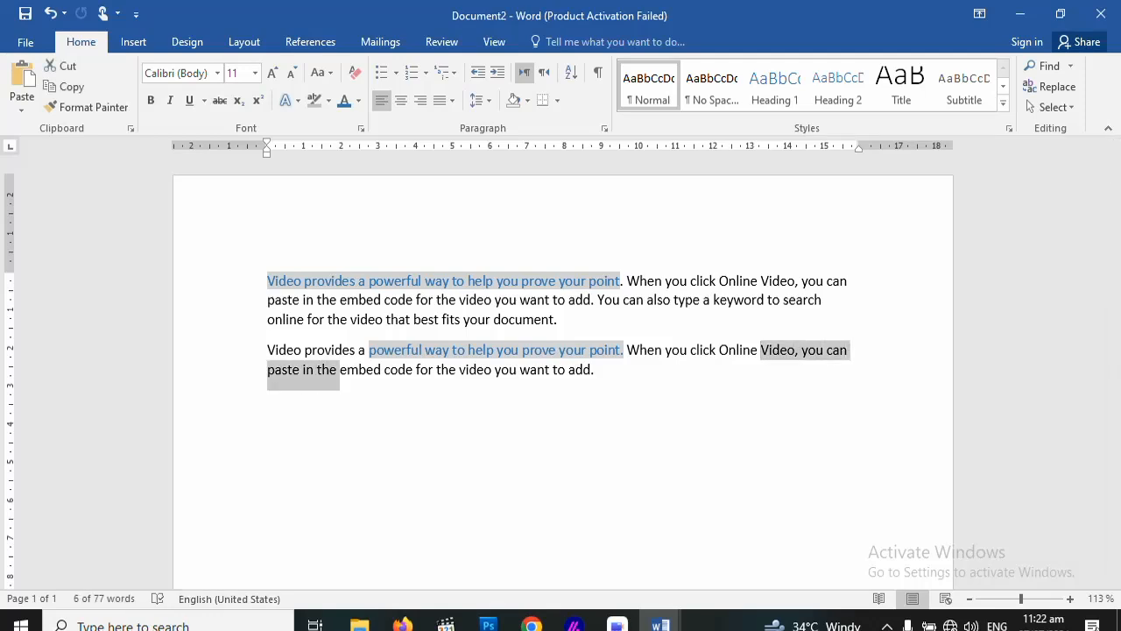
{"action": "key", "text": "ctrl+shift+v"}
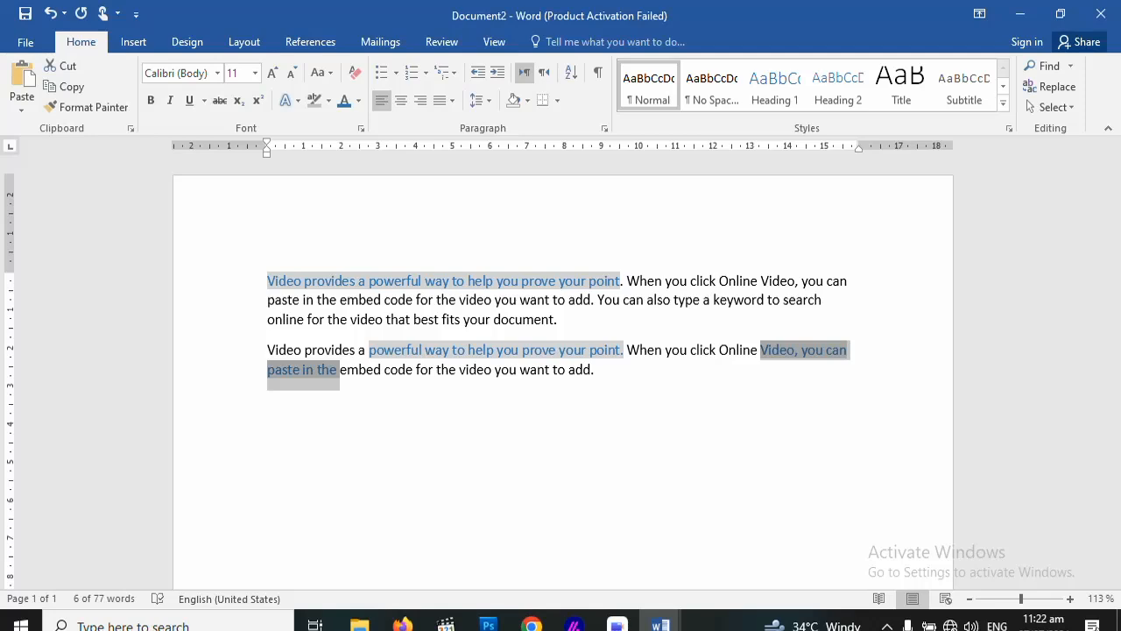
{"action": "left_click", "coordinate": [398, 370]}
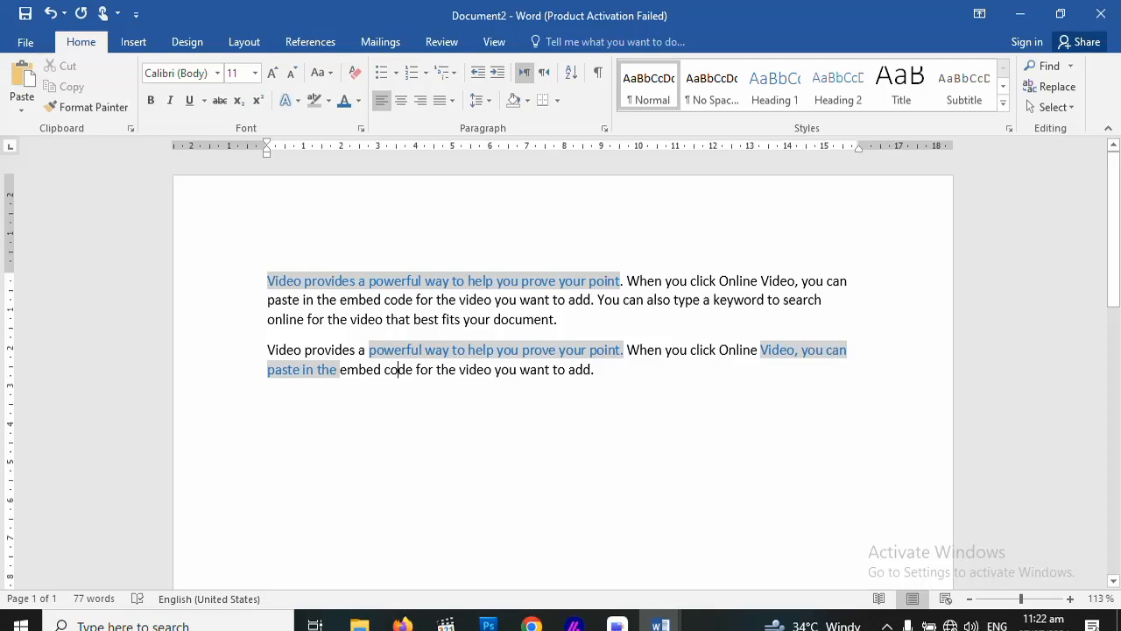
Delete all the text in the document
{"action": "key", "text": "ctrl+a"}
{"action": "key", "text": "Delete"}
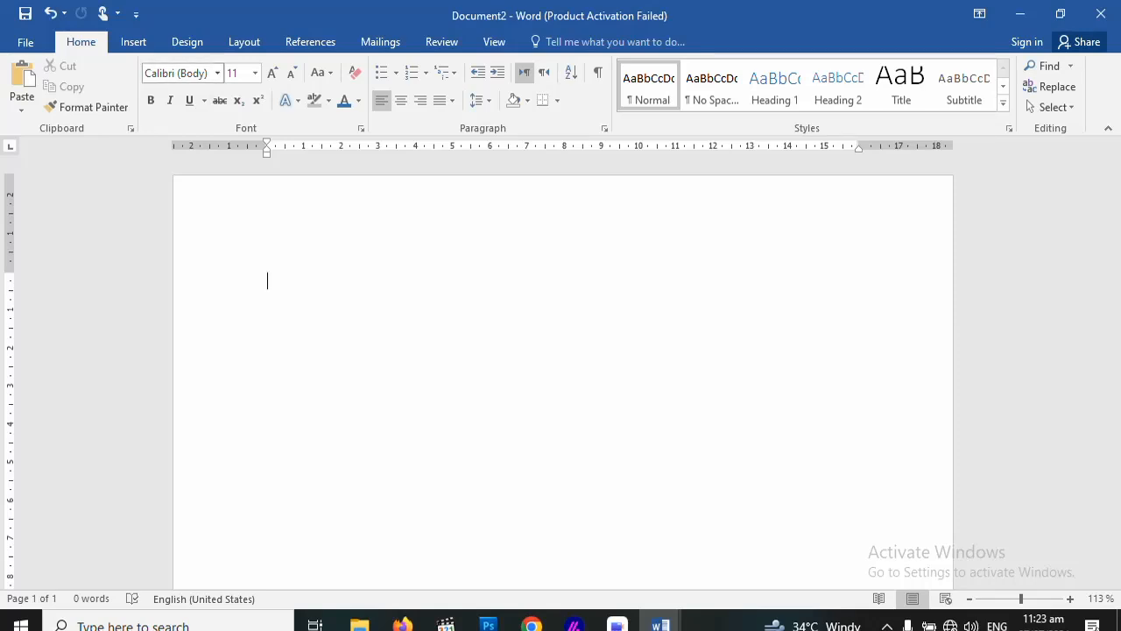
{"action": "left_click", "coordinate": [217, 74]}
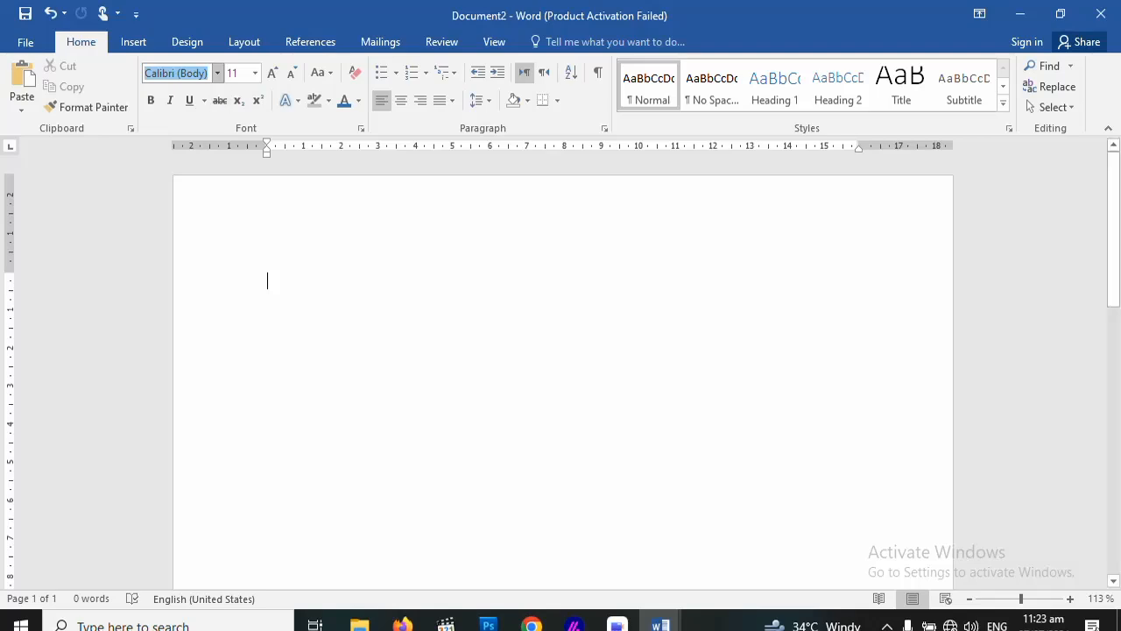
{"action": "type", "text": "="}
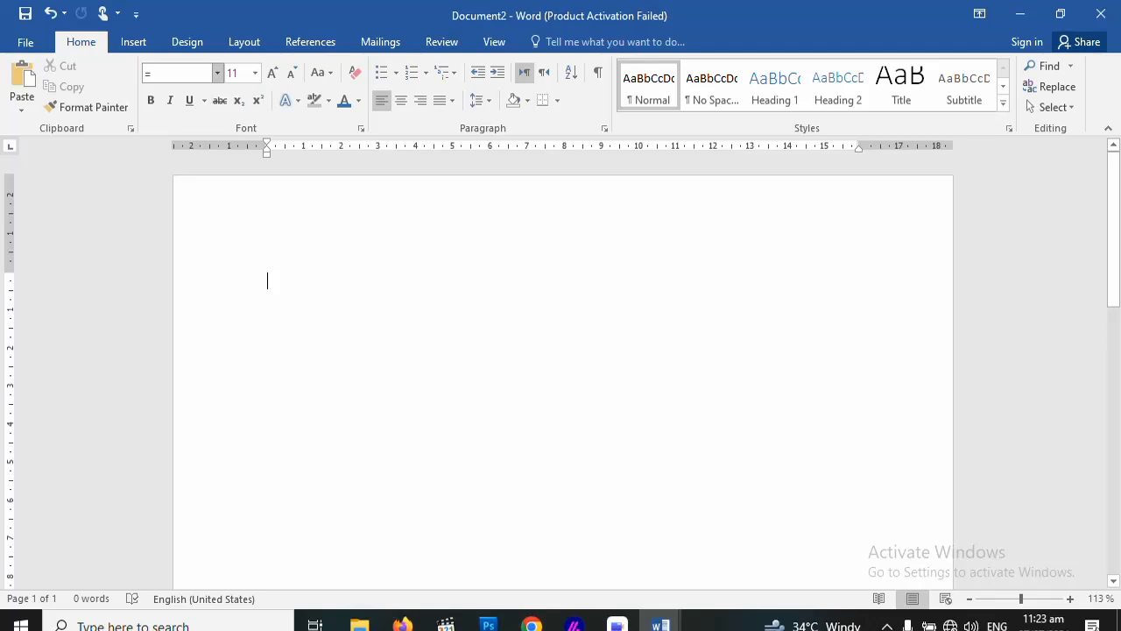
{"action": "key", "text": "Return"}
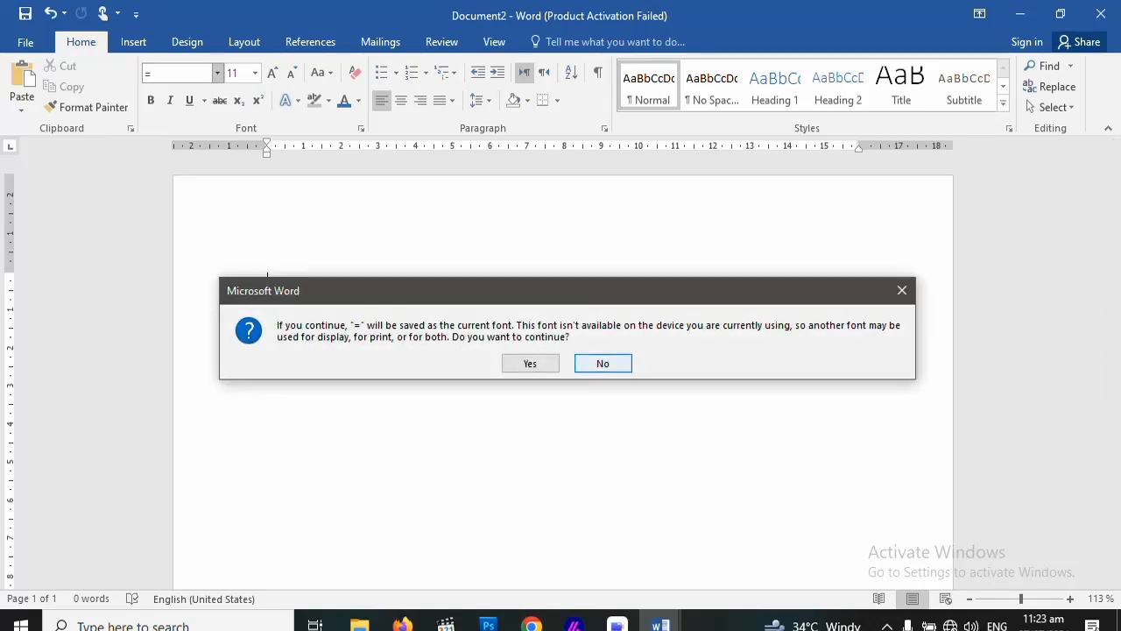
{"action": "key", "text": "Return"}
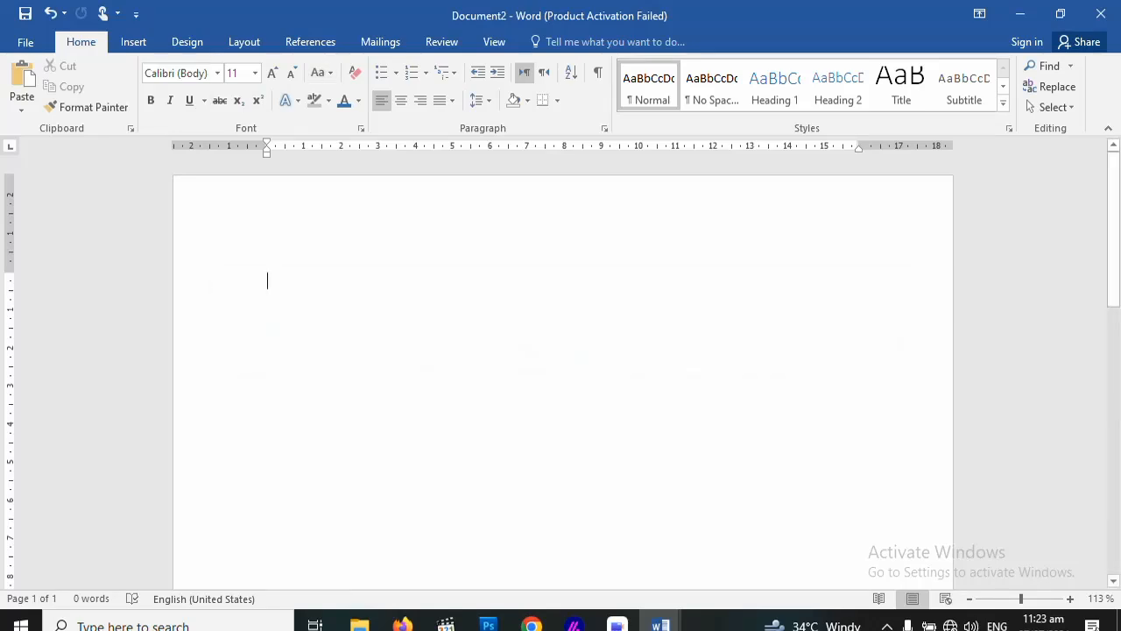
Generate one paragraph of sample text with =rand(1) and set its font colour to black
{"action": "type", "text": "=rand("}
{"action": "type", "text": ")"}
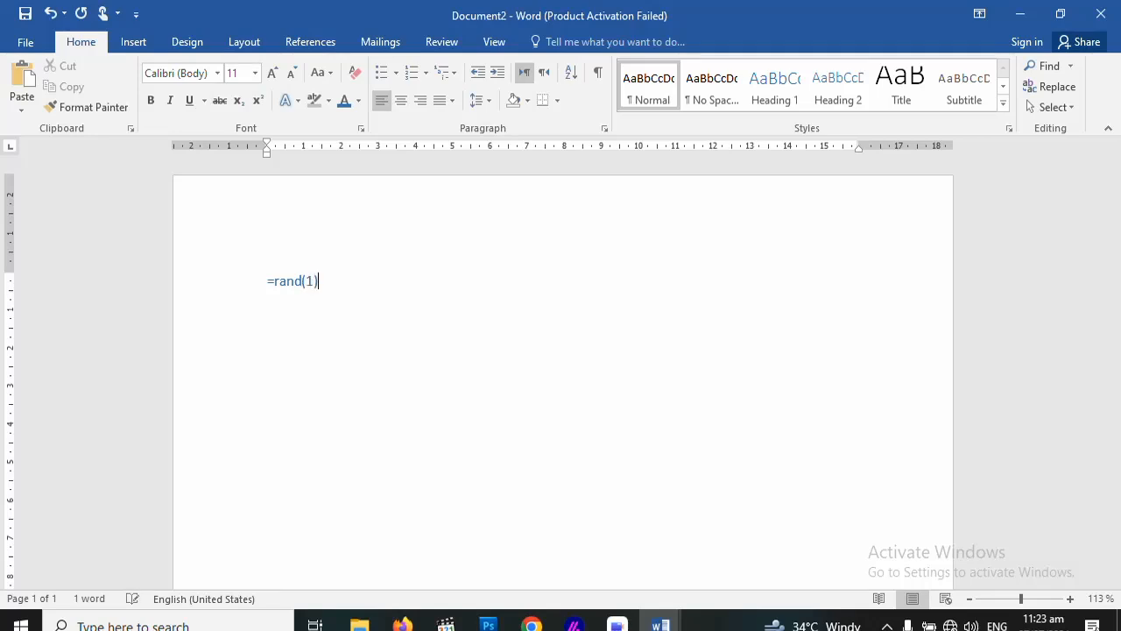
{"action": "key", "text": "Return"}
{"action": "key", "text": "ctrl+a"}
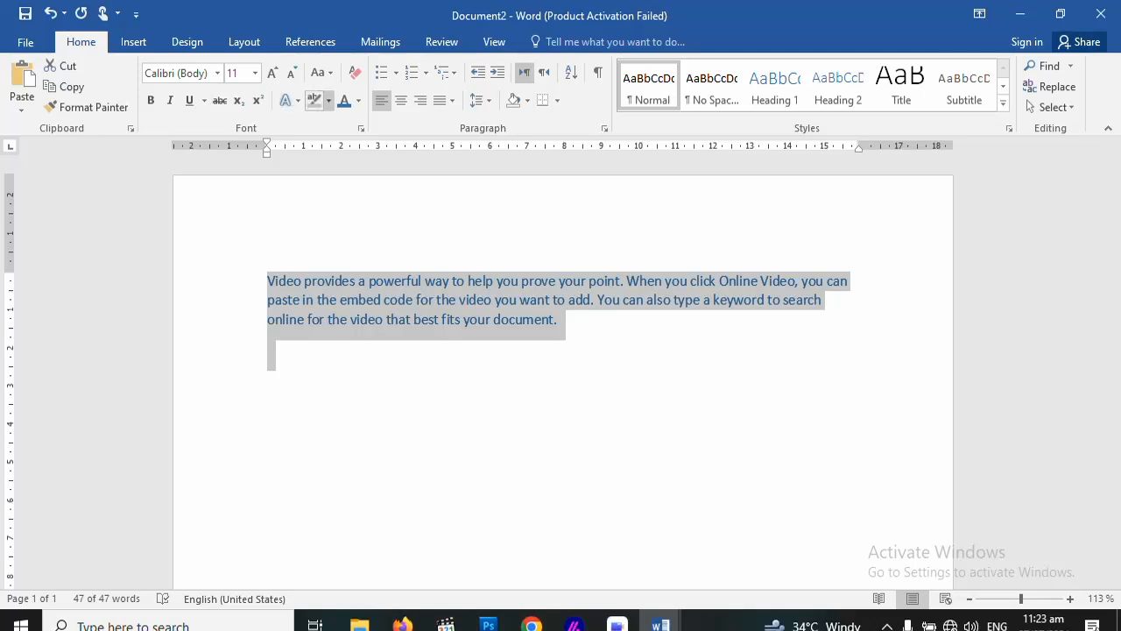
{"action": "left_click", "coordinate": [358, 99]}
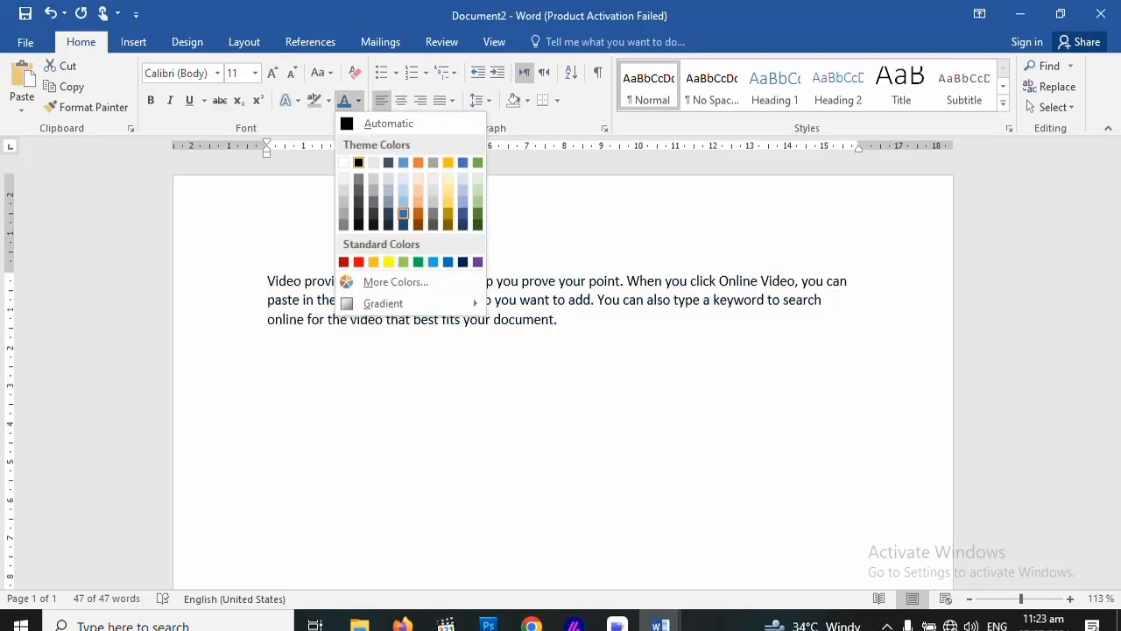
{"action": "key", "text": "Escape"}
{"action": "left_click", "coordinate": [268, 350]}
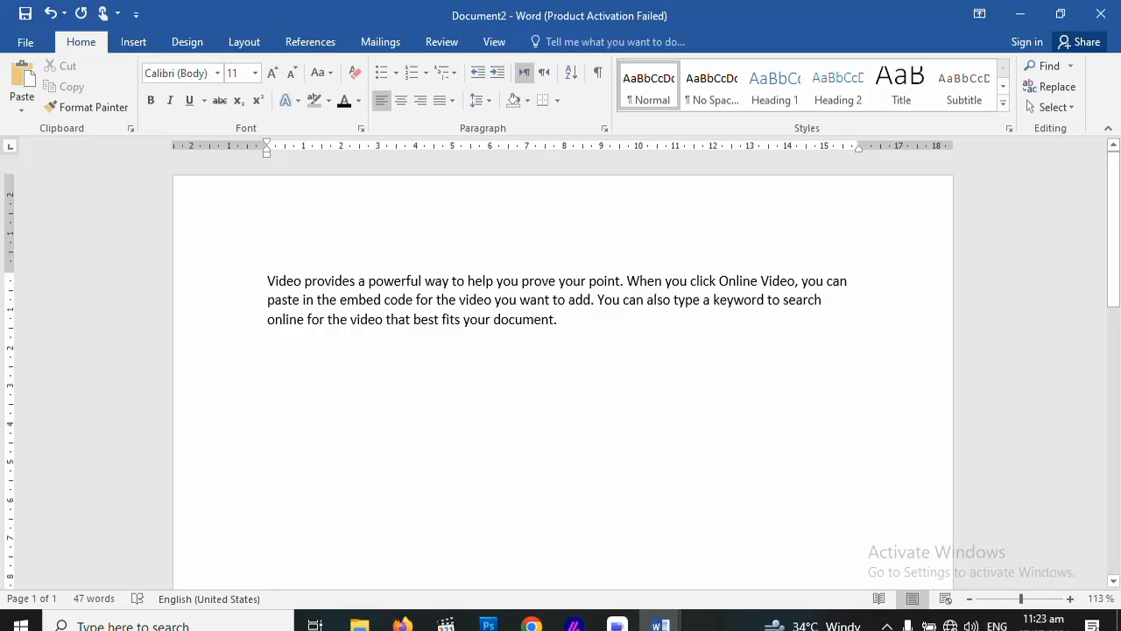
Change the font of the last sentence, "You can also type a keyword to search online for the video that best fits your document.", to Algerian
{"action": "left_click_drag", "start_coordinate": [557, 320], "coordinate": [598, 303]}
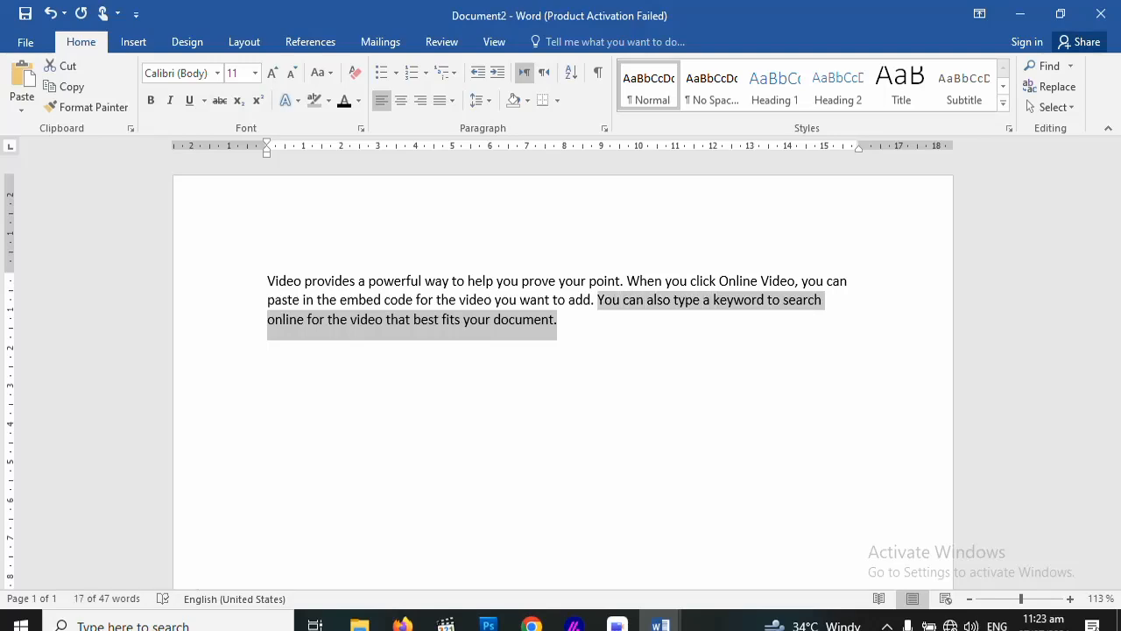
{"action": "left_click", "coordinate": [217, 73]}
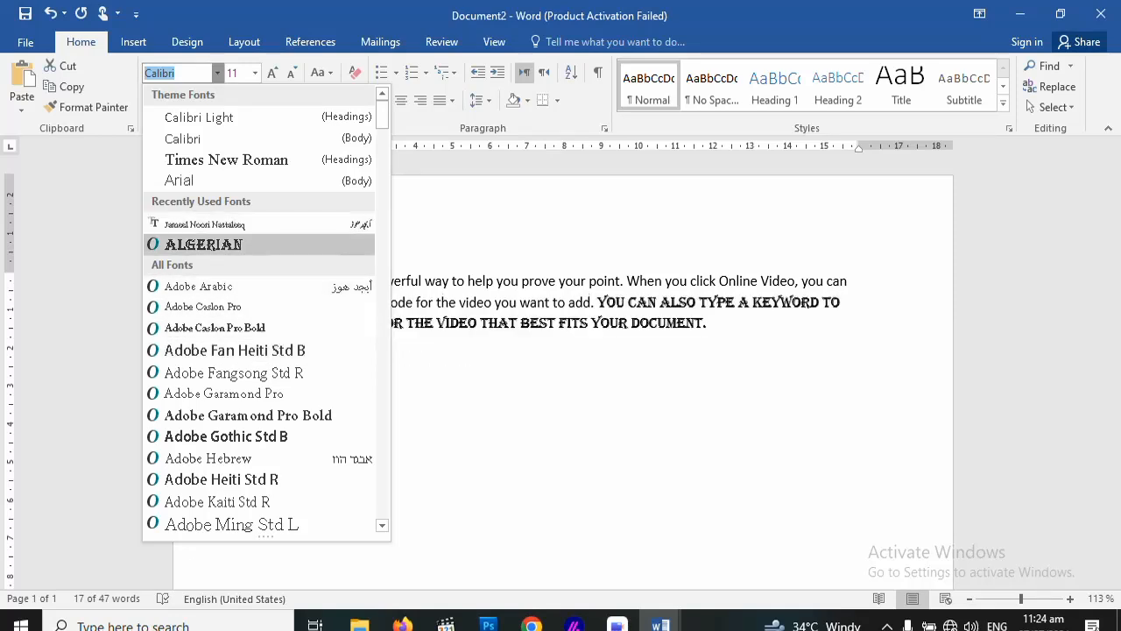
{"action": "left_click", "coordinate": [203, 245]}
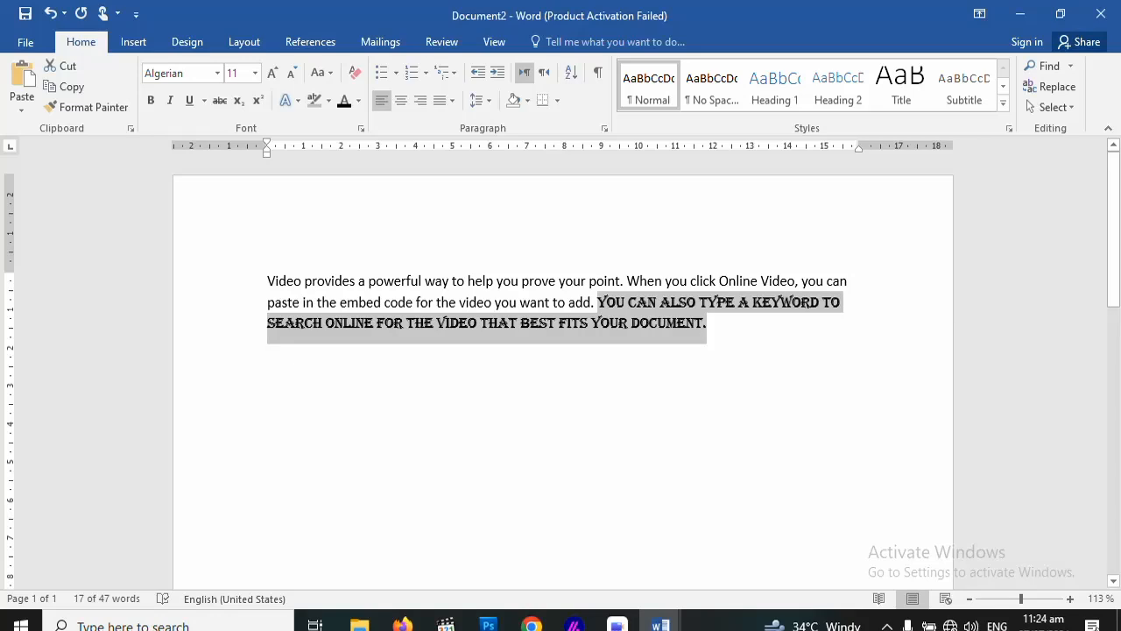
{"action": "left_click", "coordinate": [707, 323]}
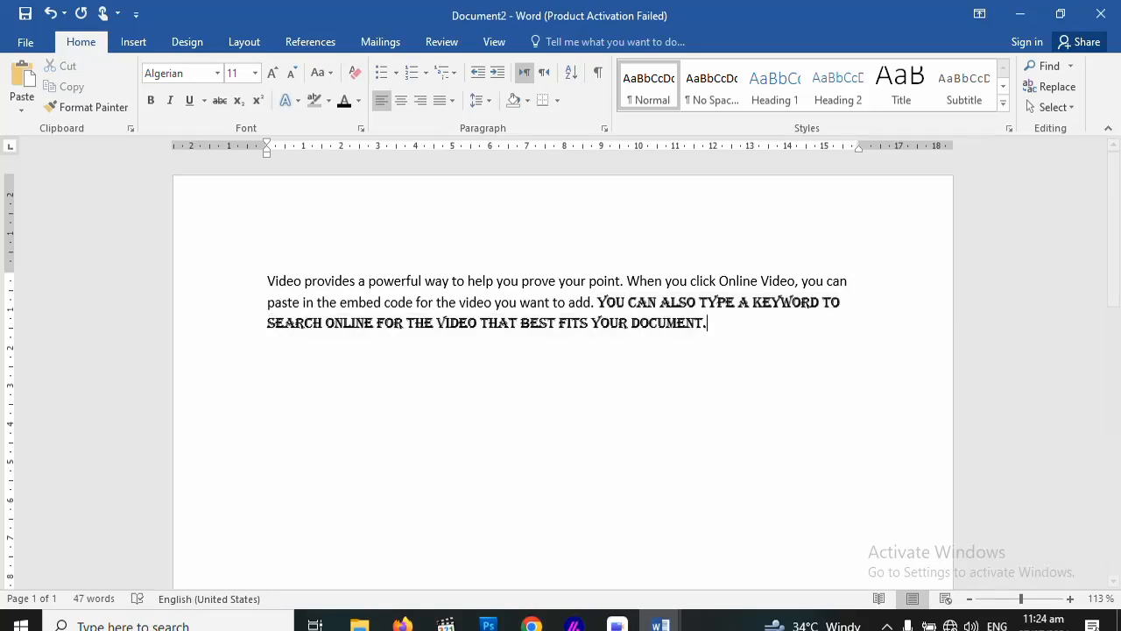
Set the font size of the whole Algerian sentence to 16
{"action": "left_click", "coordinate": [703, 323]}
{"action": "left_click_drag", "start_coordinate": [706, 328], "coordinate": [368, 281]}
{"action": "left_click", "coordinate": [270, 358]}
{"action": "left_click", "coordinate": [832, 302]}
{"action": "key", "text": "ctrl+End"}
{"action": "key", "text": "ctrl+shift+Left"}
{"action": "key", "text": "ctrl+shift+Left"}
{"action": "key", "text": "ctrl+shift+Left"}
{"action": "key", "text": "ctrl+shift+Left"}
{"action": "key", "text": "ctrl+shift+Left"}
{"action": "key", "text": "ctrl+shift+Left"}
{"action": "key", "text": "ctrl+shift+Left"}
{"action": "key", "text": "ctrl+shift+Left"}
{"action": "key", "text": "ctrl+shift+Left"}
{"action": "key", "text": "ctrl+shift+Left"}
{"action": "key", "text": "ctrl+shift+Left"}
{"action": "key", "text": "ctrl+shift+Left"}
{"action": "key", "text": "ctrl+shift+Left"}
{"action": "key", "text": "ctrl+shift+Left"}
{"action": "key", "text": "ctrl+shift+Left"}
{"action": "key", "text": "ctrl+shift+Left"}
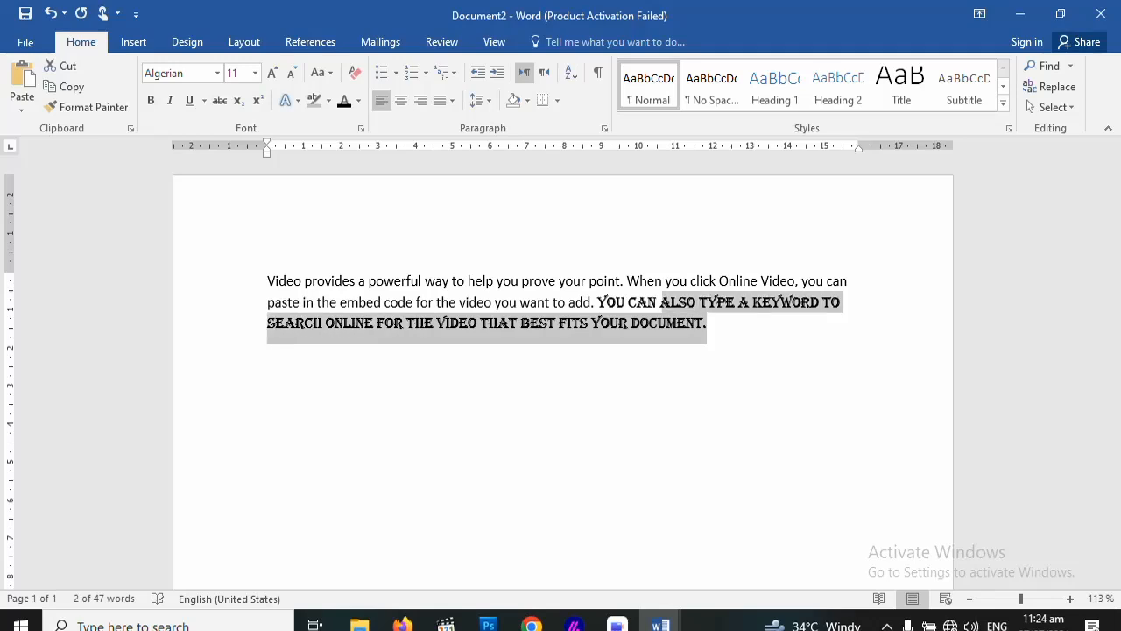
{"action": "key", "text": "ctrl+shift+Left"}
{"action": "key", "text": "ctrl+shift+Left"}
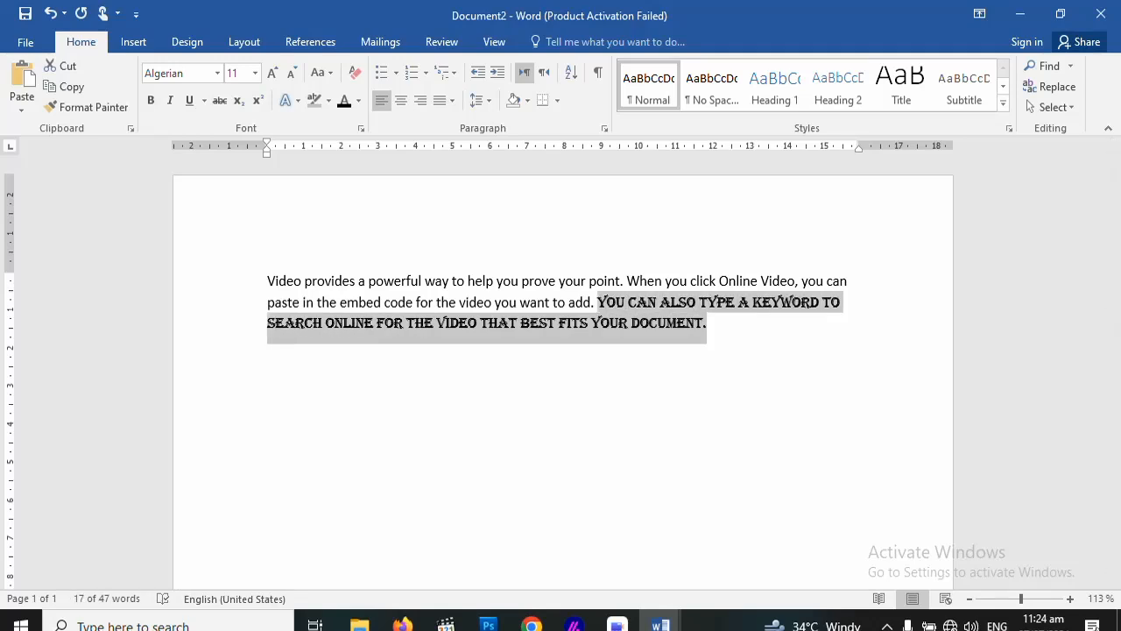
{"action": "key", "text": "ctrl+shift+p"}
{"action": "key", "text": "alt+Down"}
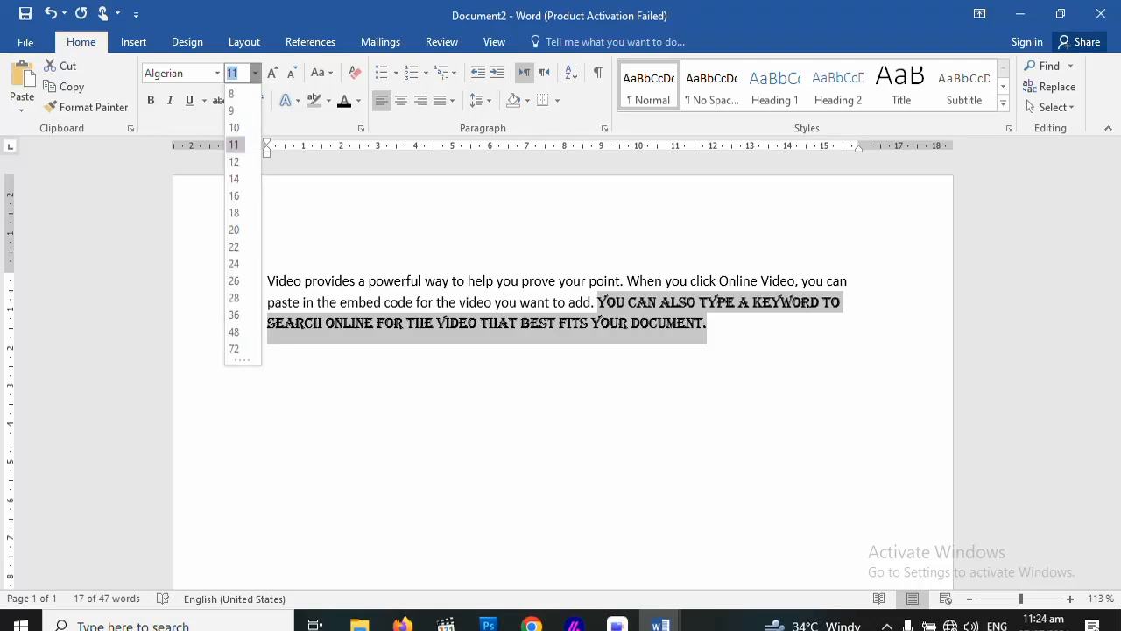
{"action": "key", "text": "Down"}
{"action": "key", "text": "Down"}
{"action": "key", "text": "Down"}
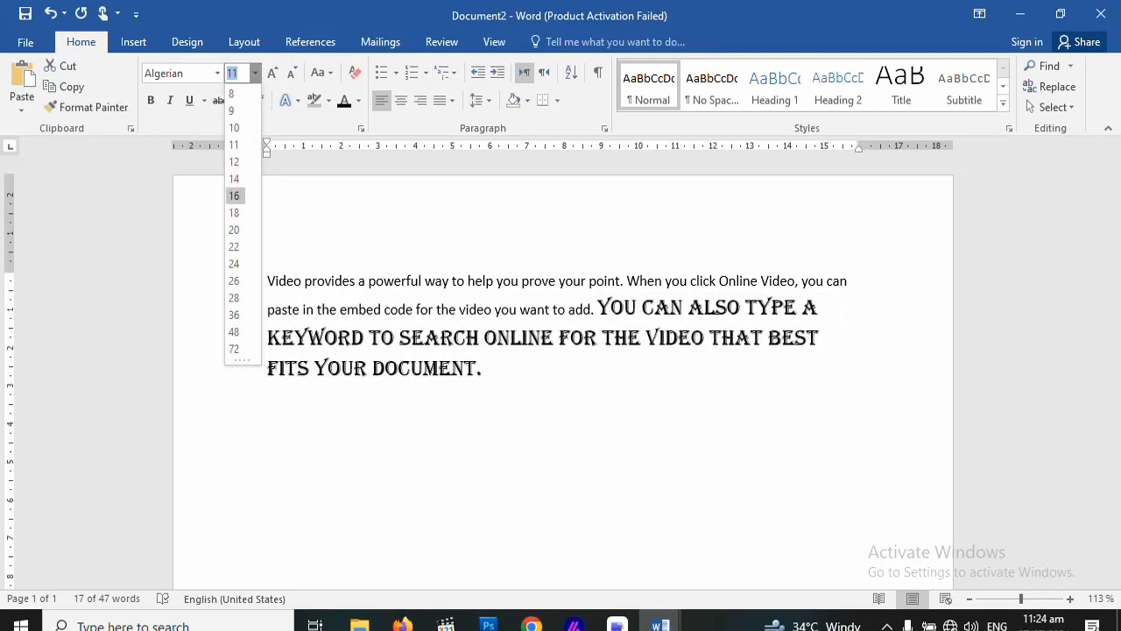
{"action": "key", "text": "Down"}
{"action": "key", "text": "Down"}
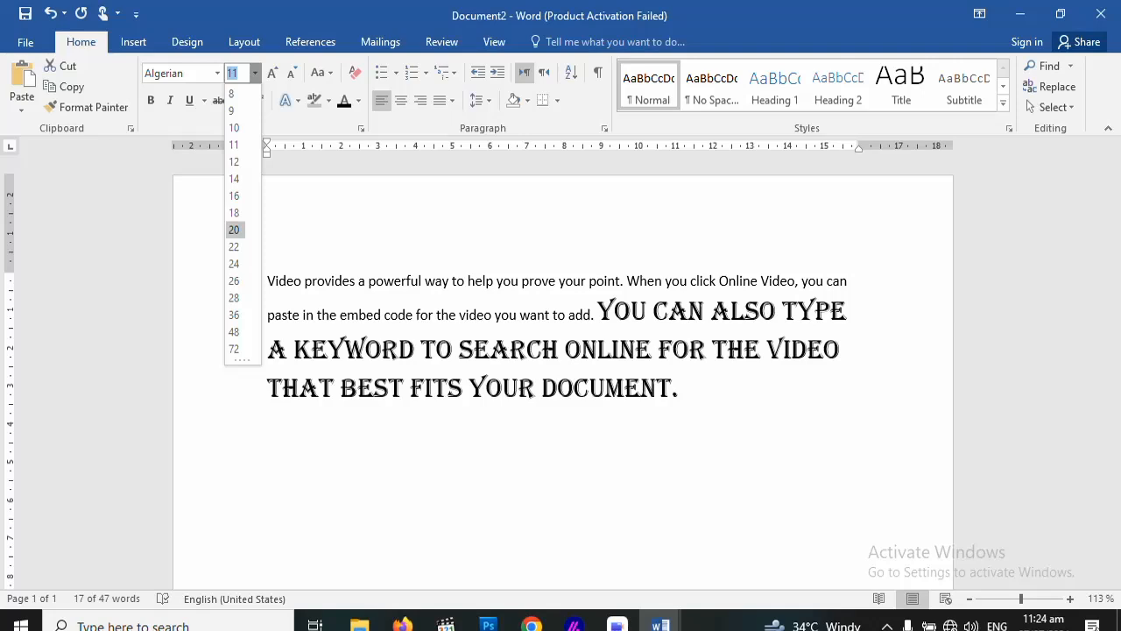
{"action": "key", "text": "Up"}
{"action": "key", "text": "Up"}
{"action": "key", "text": "Return"}
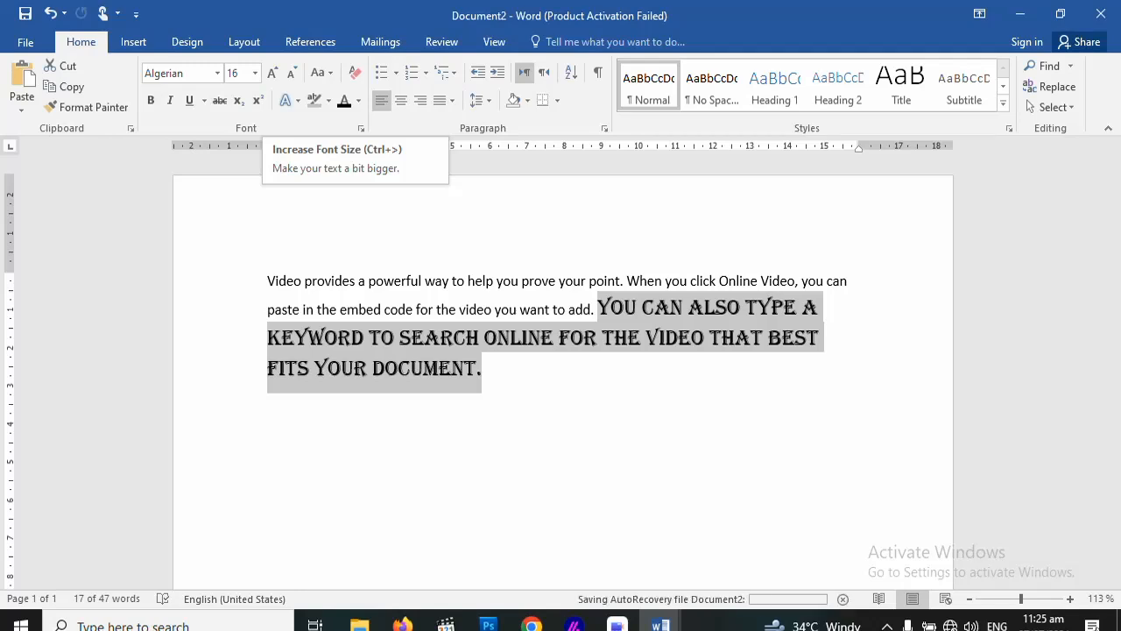
Enlarge the Algerian sentence's text in single font-size increments up to 22
{"action": "left_click", "coordinate": [272, 73]}
{"action": "left_click", "coordinate": [272, 73]}
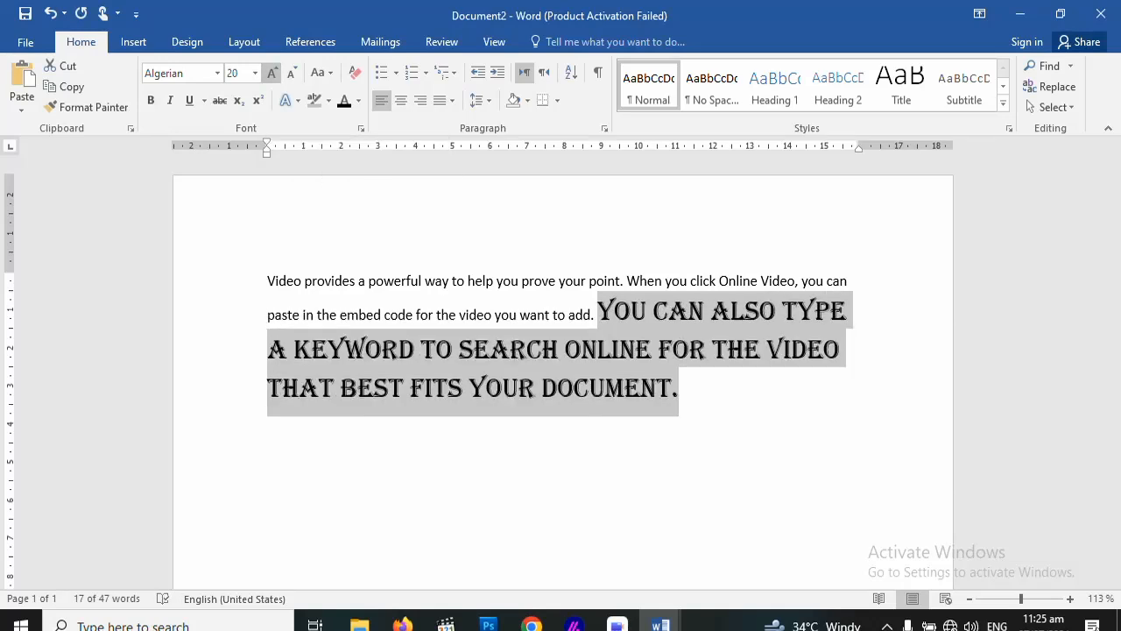
{"action": "left_click", "coordinate": [271, 73]}
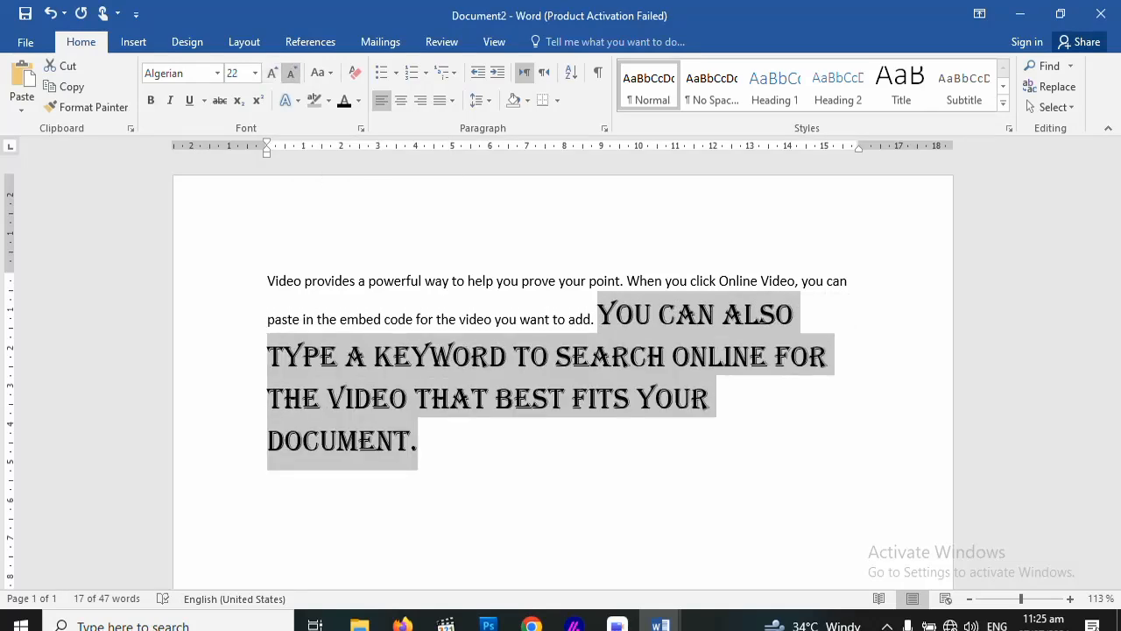
Shrink the Algerian sentence's text in successive font-size decrements down to 4
{"action": "left_click", "coordinate": [291, 72]}
{"action": "left_click", "coordinate": [290, 72]}
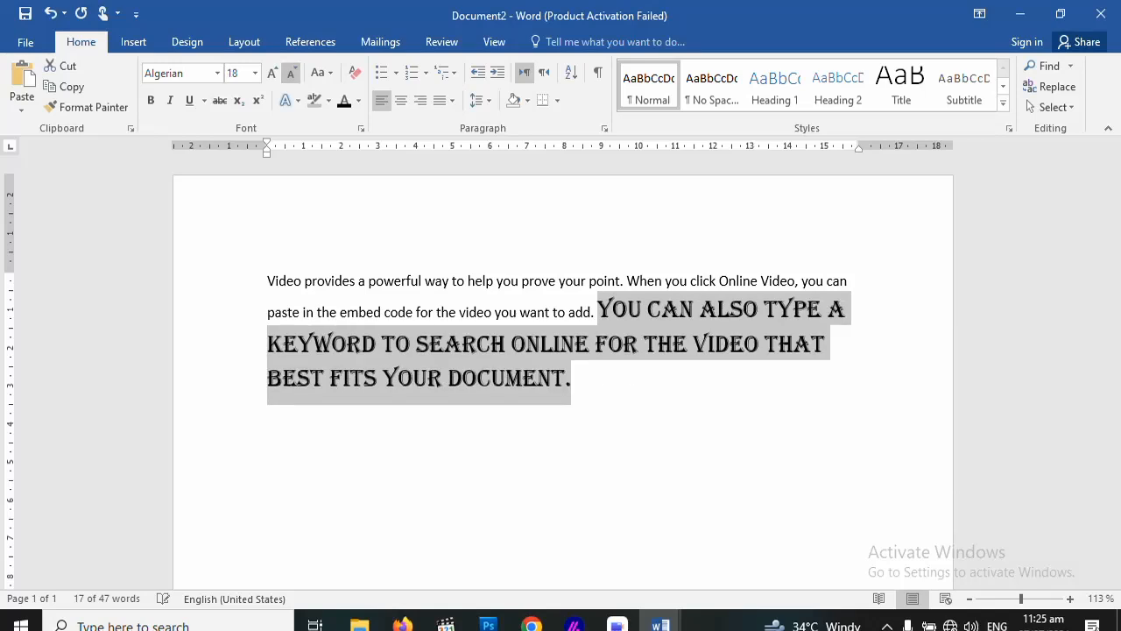
{"action": "left_click", "coordinate": [290, 73]}
{"action": "left_click", "coordinate": [291, 72]}
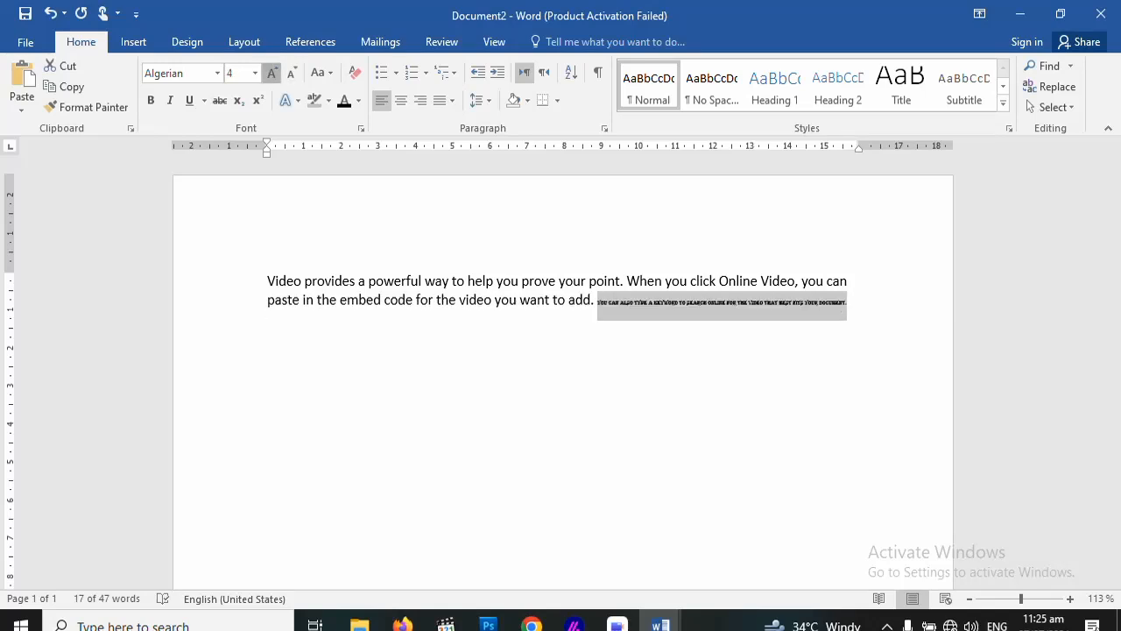
Enlarge the Algerian sentence's text in successive font-size increments to 12
{"action": "left_click", "coordinate": [272, 73]}
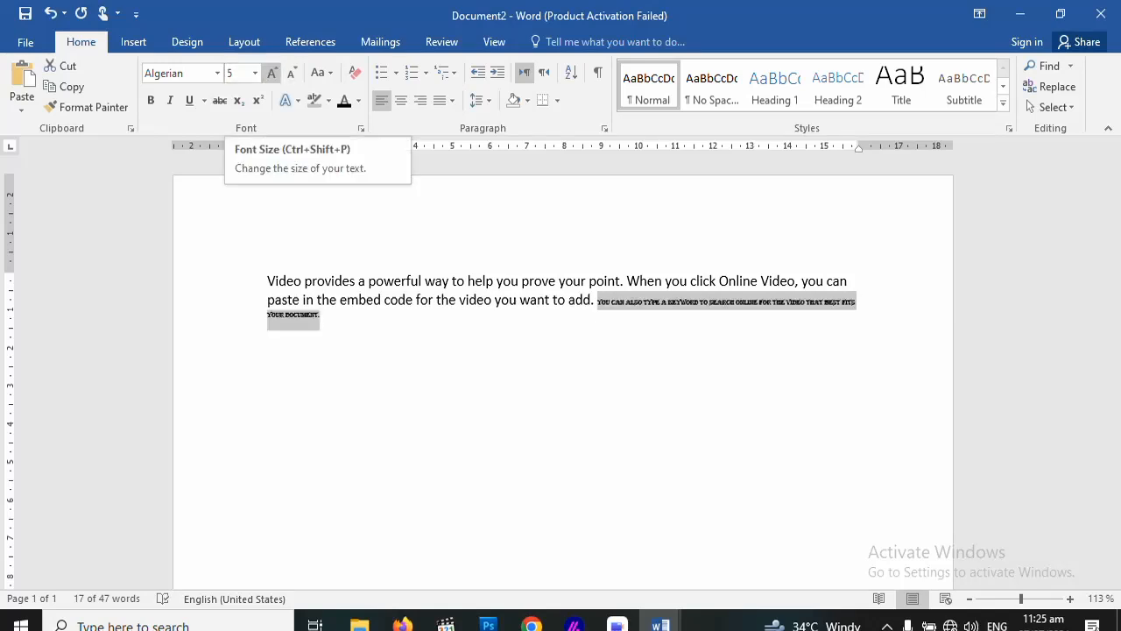
{"action": "left_click", "coordinate": [272, 73]}
{"action": "left_click", "coordinate": [271, 73]}
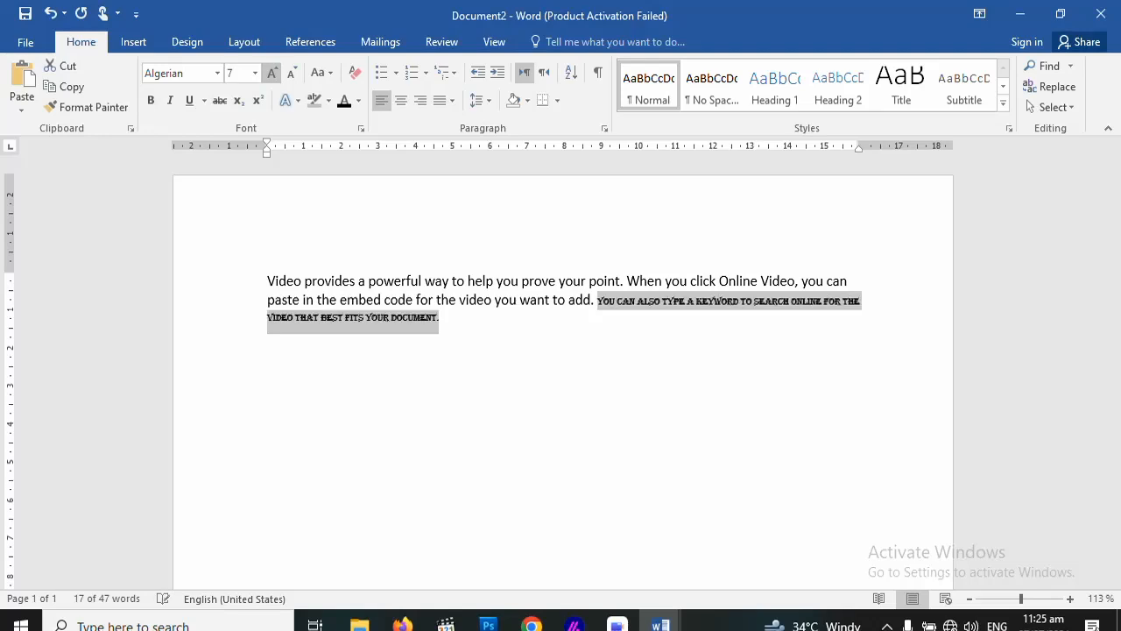
{"action": "left_click", "coordinate": [271, 73]}
{"action": "left_click", "coordinate": [272, 73]}
{"action": "left_click", "coordinate": [272, 72]}
{"action": "left_click", "coordinate": [272, 73]}
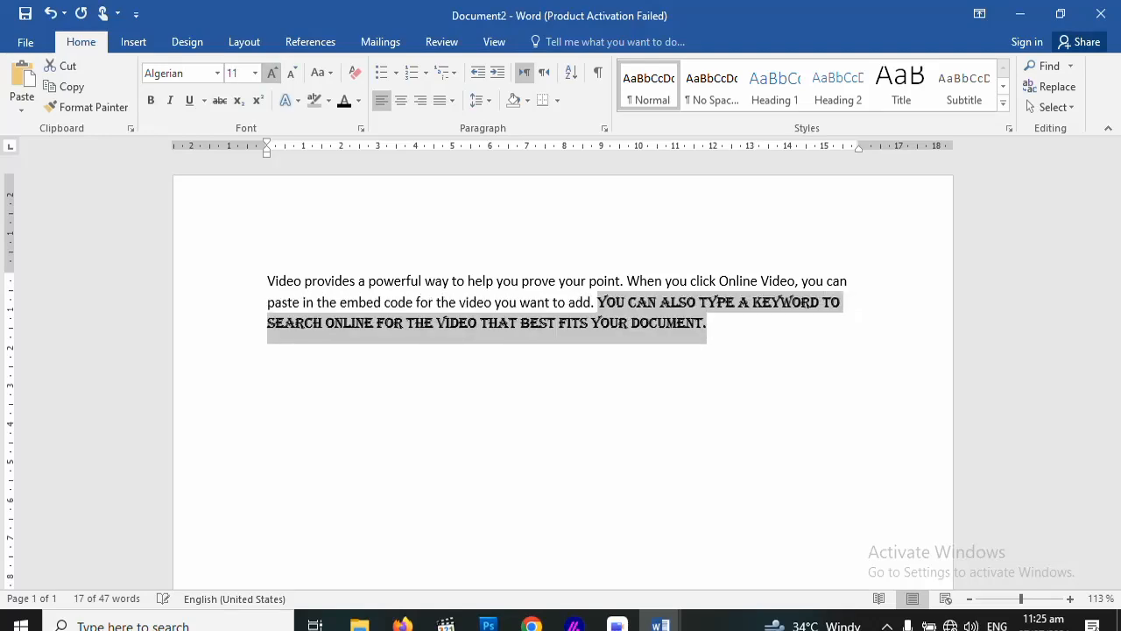
{"action": "left_click", "coordinate": [272, 73]}
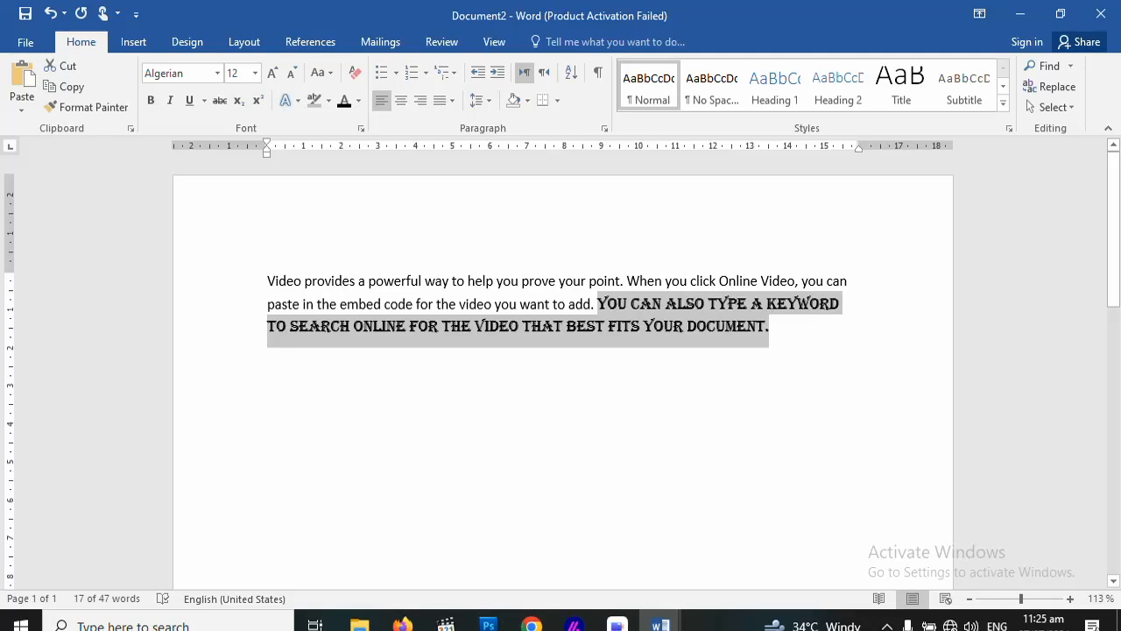
Change the case of the words "You can also type a keyword" to sentence case and finally to lowercase
{"action": "left_click", "coordinate": [809, 303]}
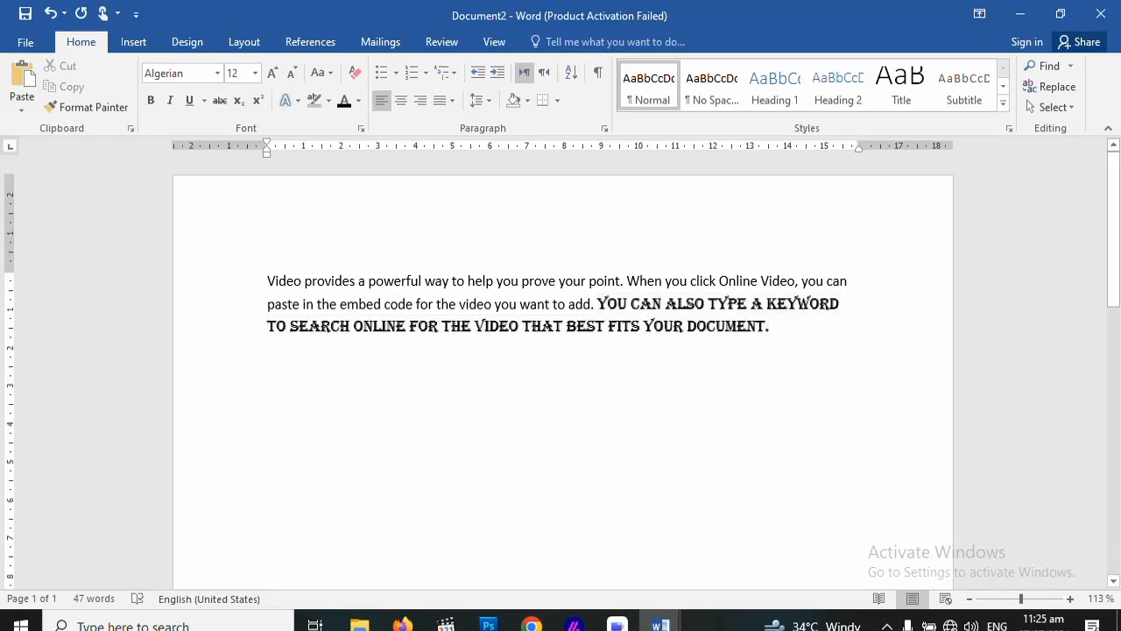
{"action": "key", "text": "Right"}
{"action": "key", "text": "Right"}
{"action": "key", "text": "ctrl+shift+Left"}
{"action": "key", "text": "ctrl+shift+Left"}
{"action": "key", "text": "ctrl+shift+Left"}
{"action": "key", "text": "ctrl+shift+Left"}
{"action": "key", "text": "ctrl+shift+Left"}
{"action": "key", "text": "ctrl+shift+Left"}
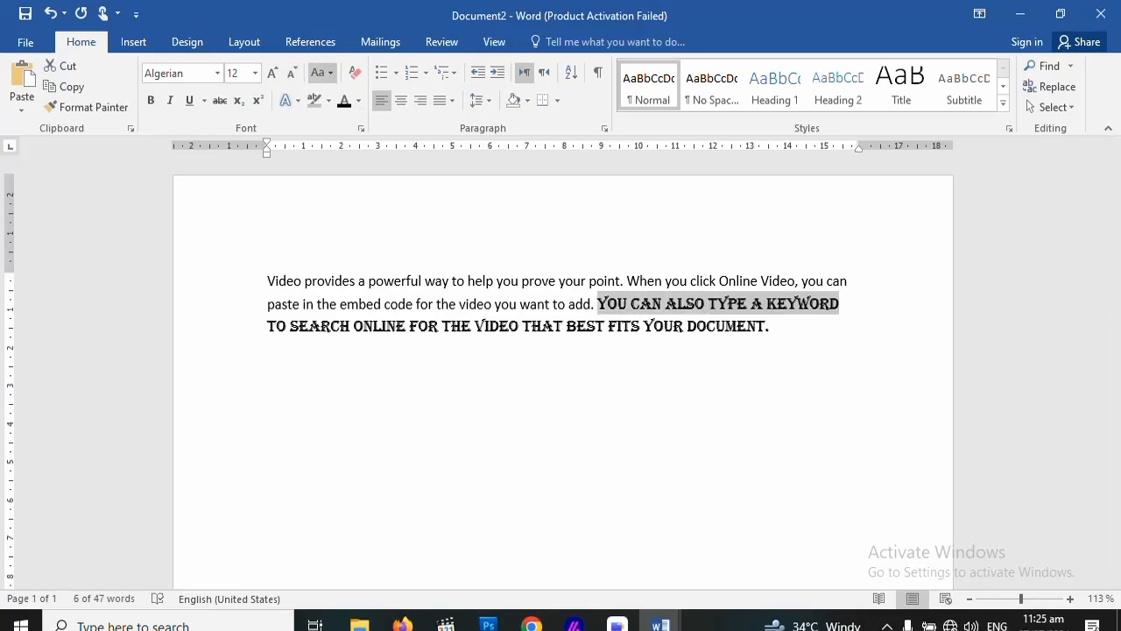
{"action": "left_click", "coordinate": [322, 72]}
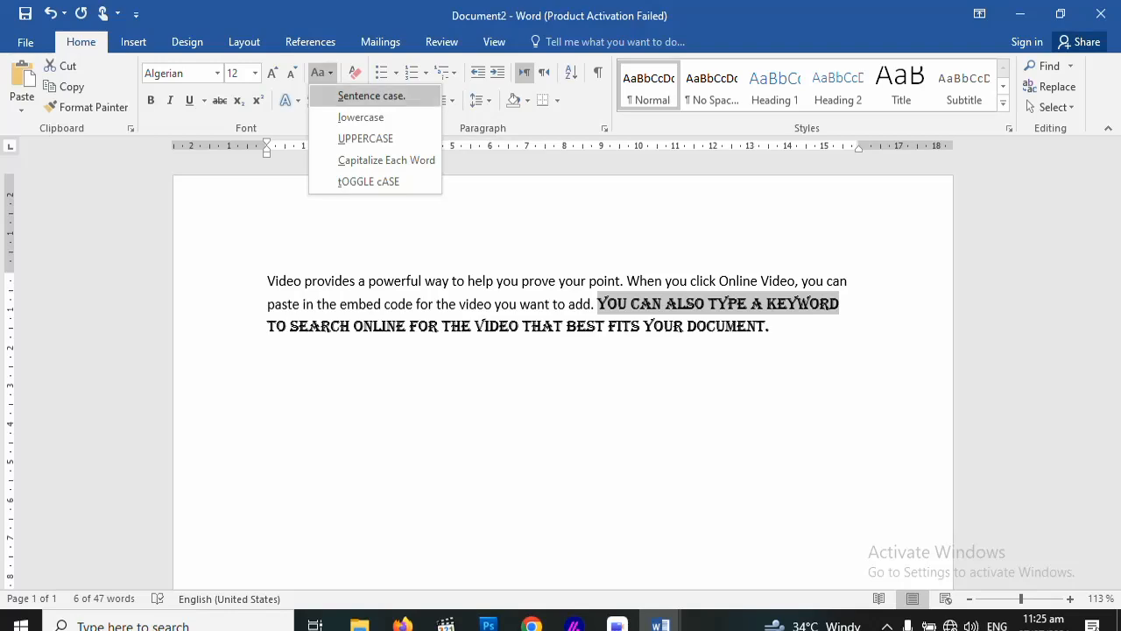
{"action": "left_click", "coordinate": [330, 99]}
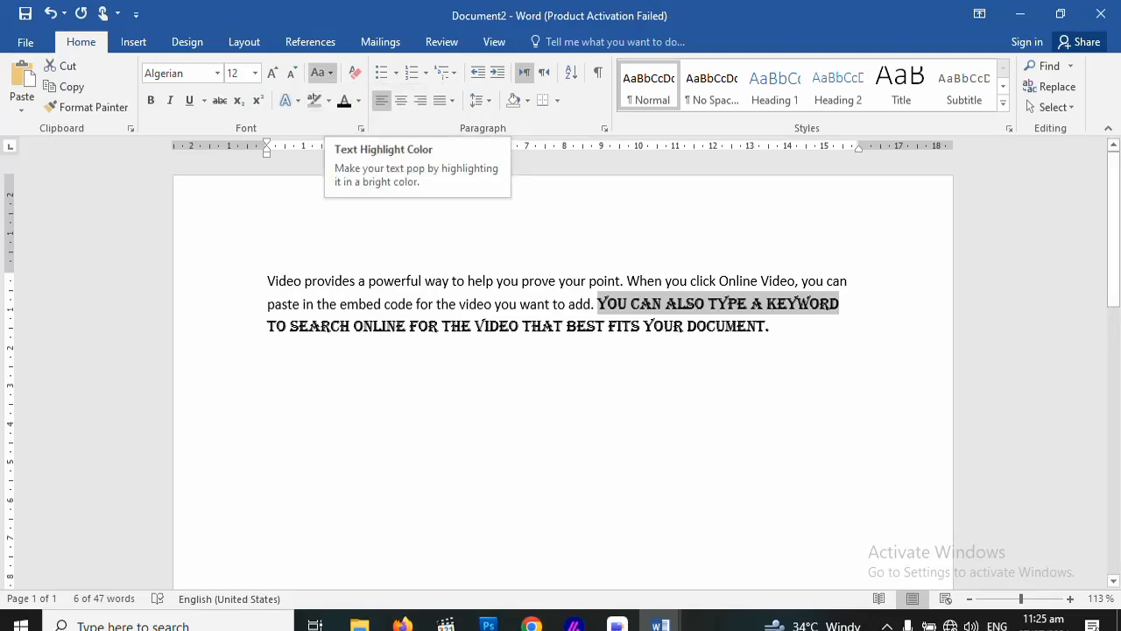
{"action": "left_click", "coordinate": [321, 73]}
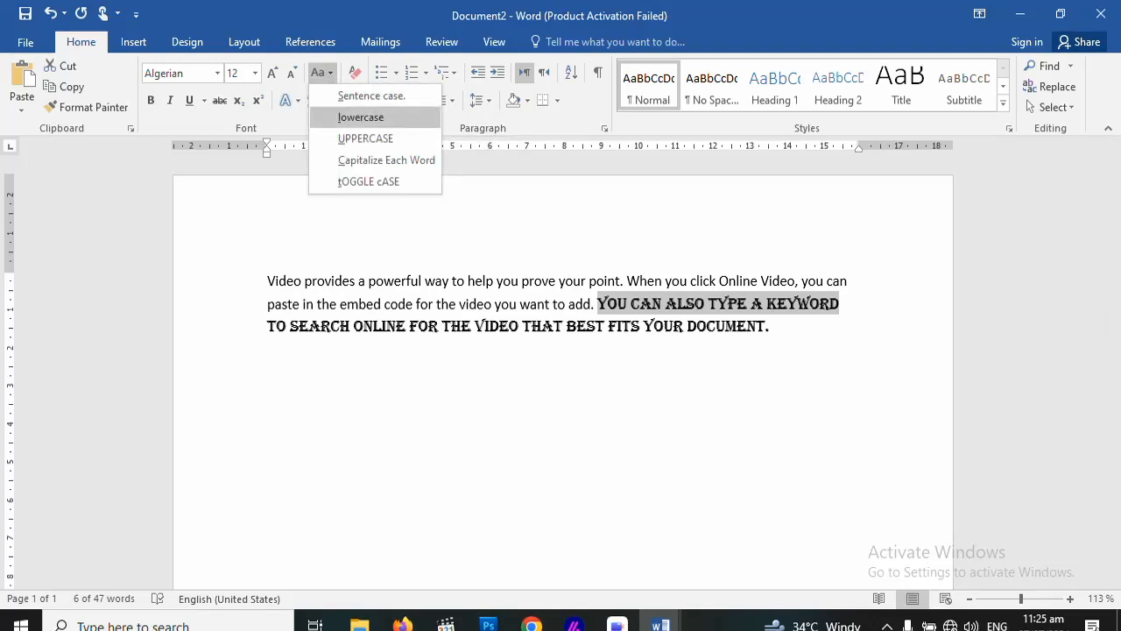
{"action": "left_click", "coordinate": [361, 117]}
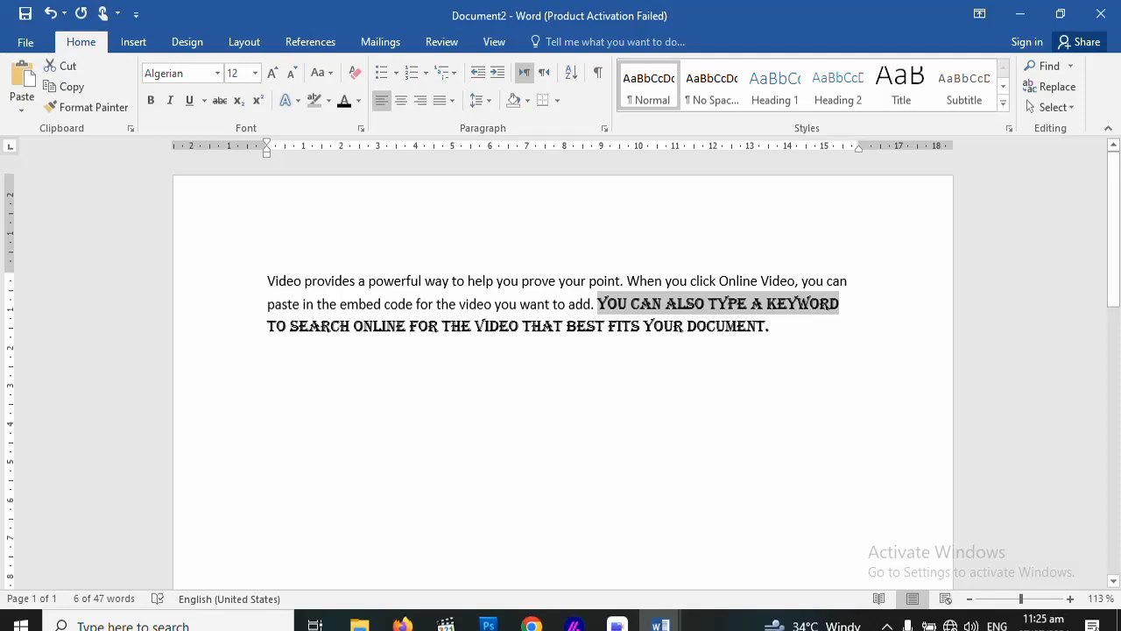
Convert the two Calibri sentences before the Algerian text to lowercase
{"action": "left_click", "coordinate": [597, 304]}
{"action": "left_click", "coordinate": [607, 304]}
{"action": "left_click", "coordinate": [595, 304]}
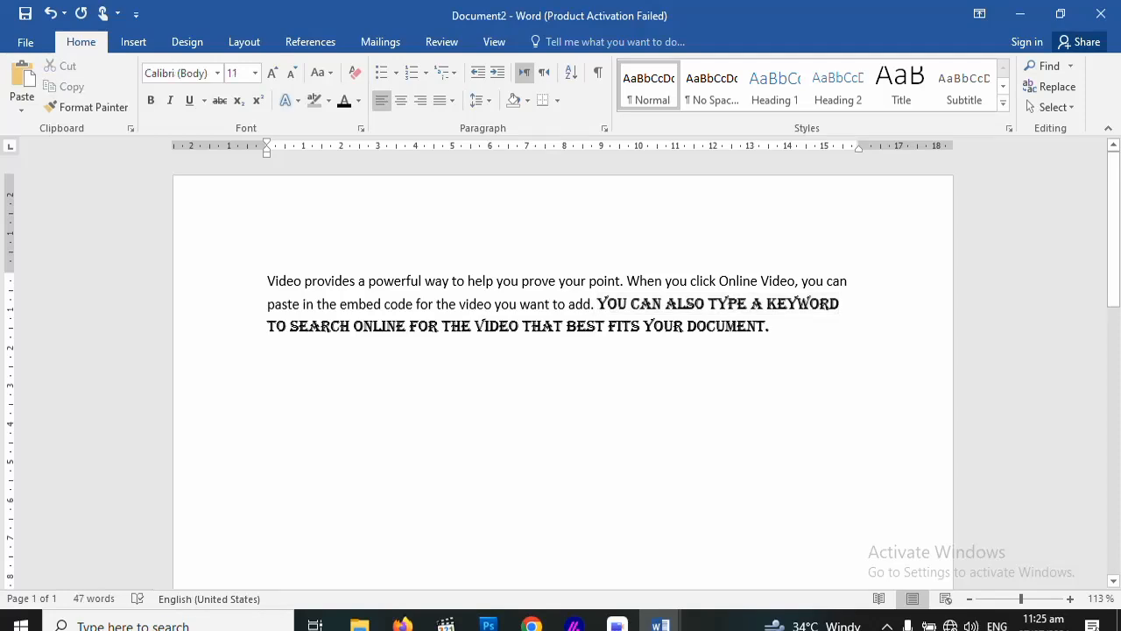
{"action": "key", "text": "ctrl+shift+Left"}
{"action": "key", "text": "ctrl+shift+Left"}
{"action": "key", "text": "ctrl+shift+Left"}
{"action": "key", "text": "ctrl+shift+Up"}
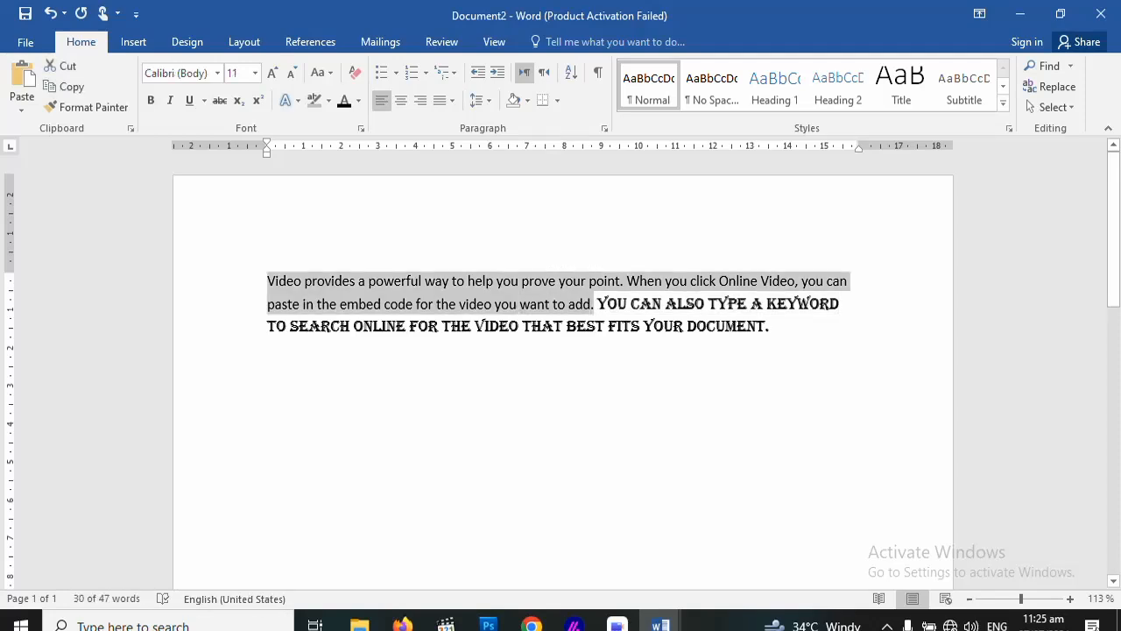
{"action": "left_click", "coordinate": [320, 73]}
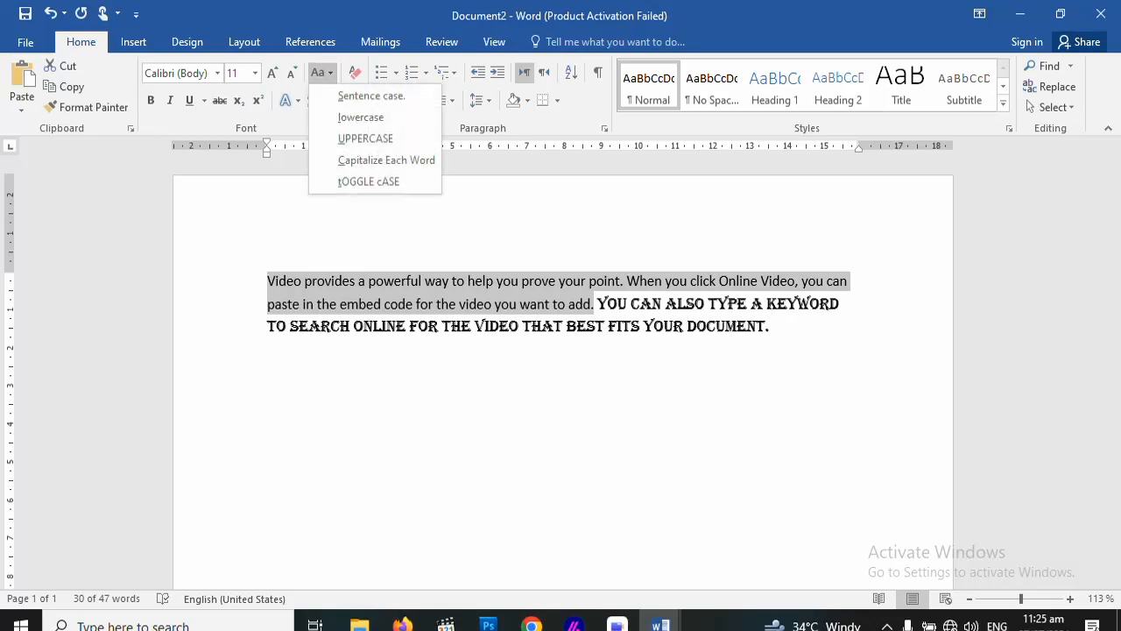
{"action": "left_click", "coordinate": [360, 116]}
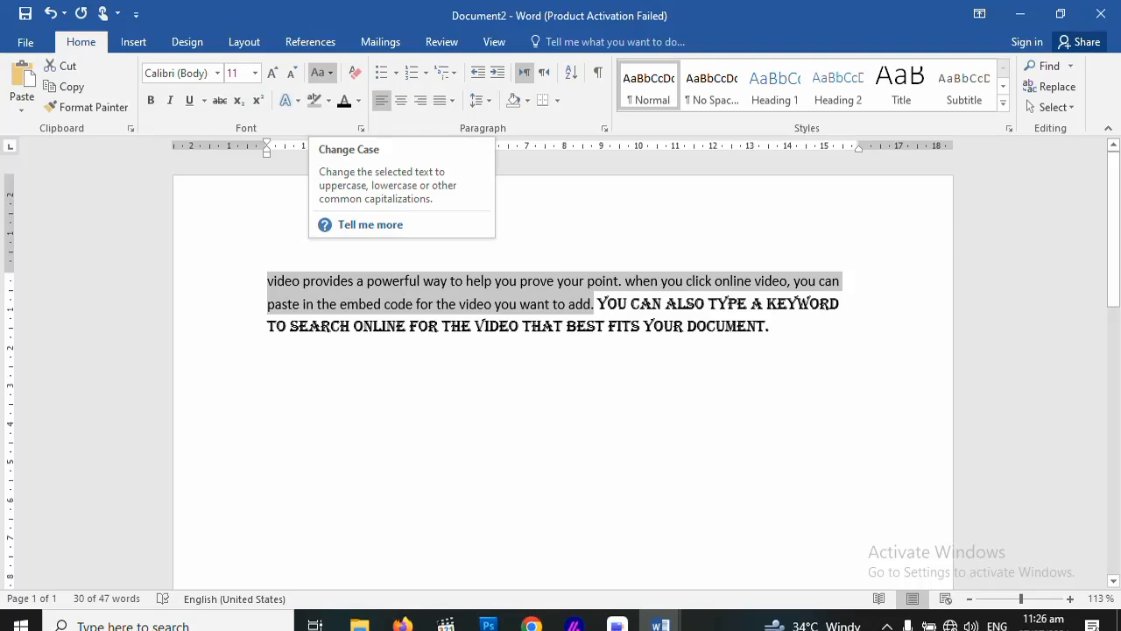
Change the selected Calibri sentences to UPPERCASE and finally to Capitalize Each Word
{"action": "left_click", "coordinate": [321, 72]}
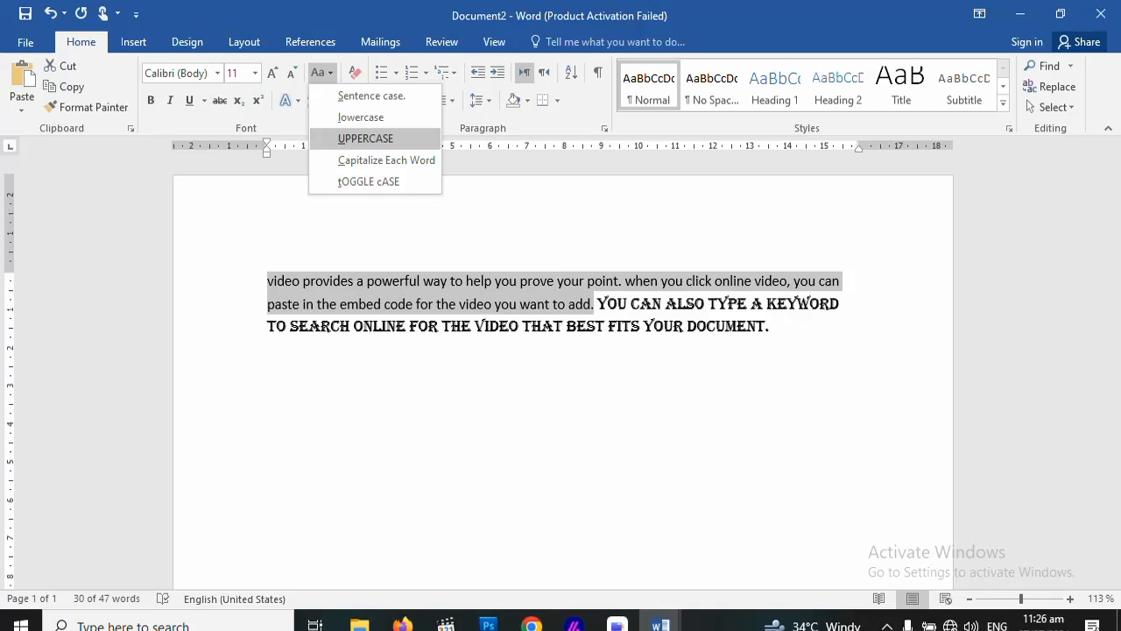
{"action": "left_click", "coordinate": [365, 138]}
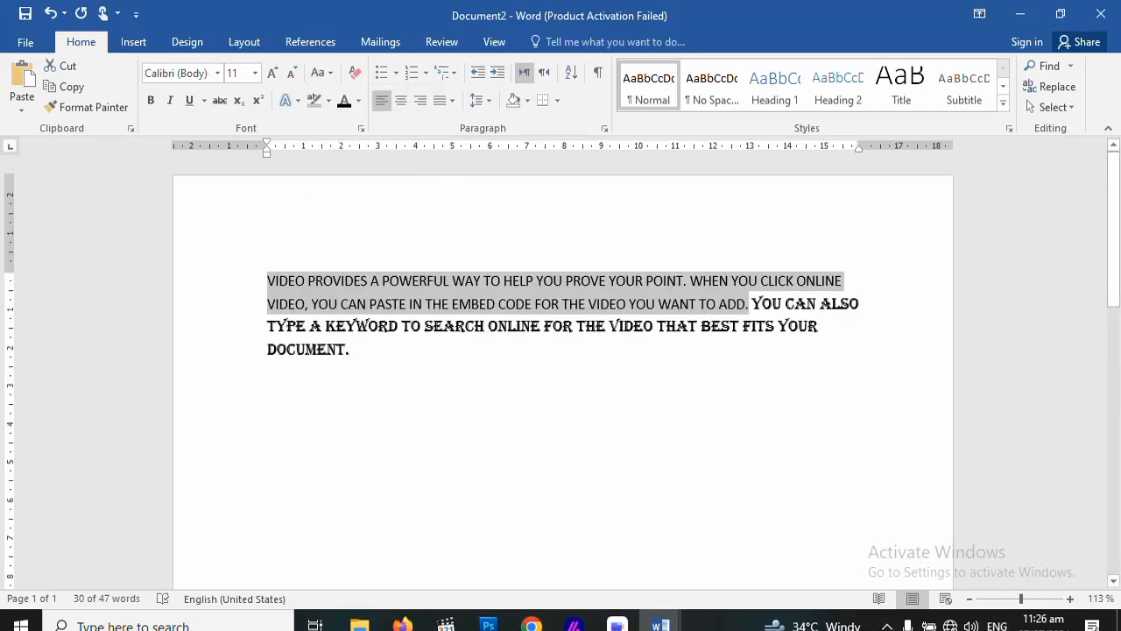
{"action": "left_click", "coordinate": [321, 73]}
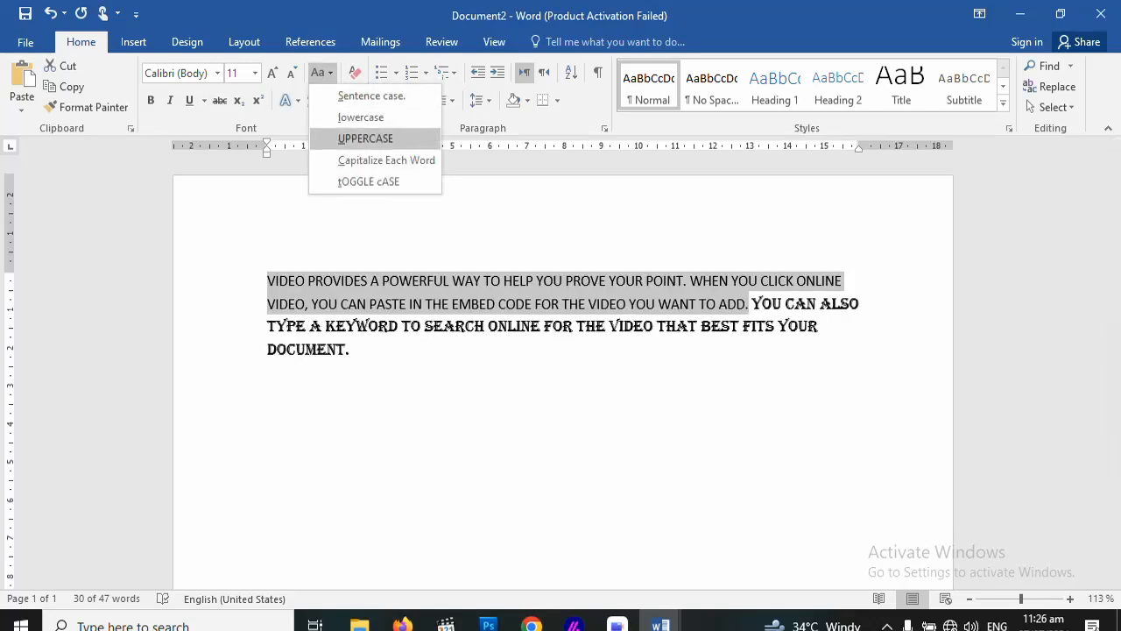
{"action": "left_click", "coordinate": [386, 161]}
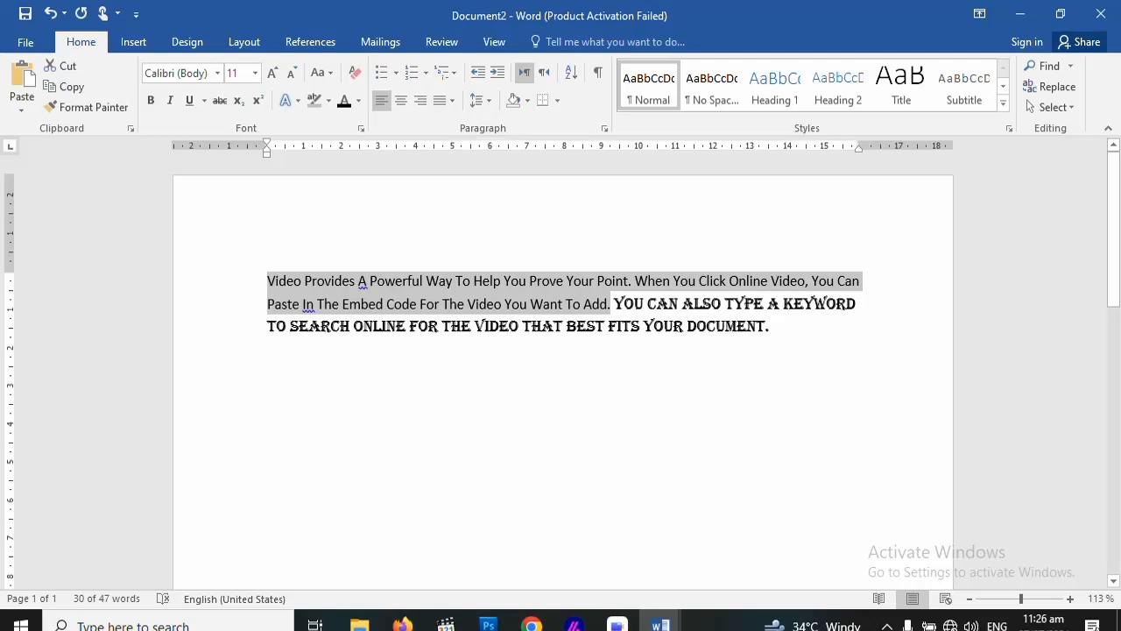
Clear all formatting from the entire document text
{"action": "double_click", "coordinate": [769, 327]}
{"action": "left_click", "coordinate": [770, 327]}
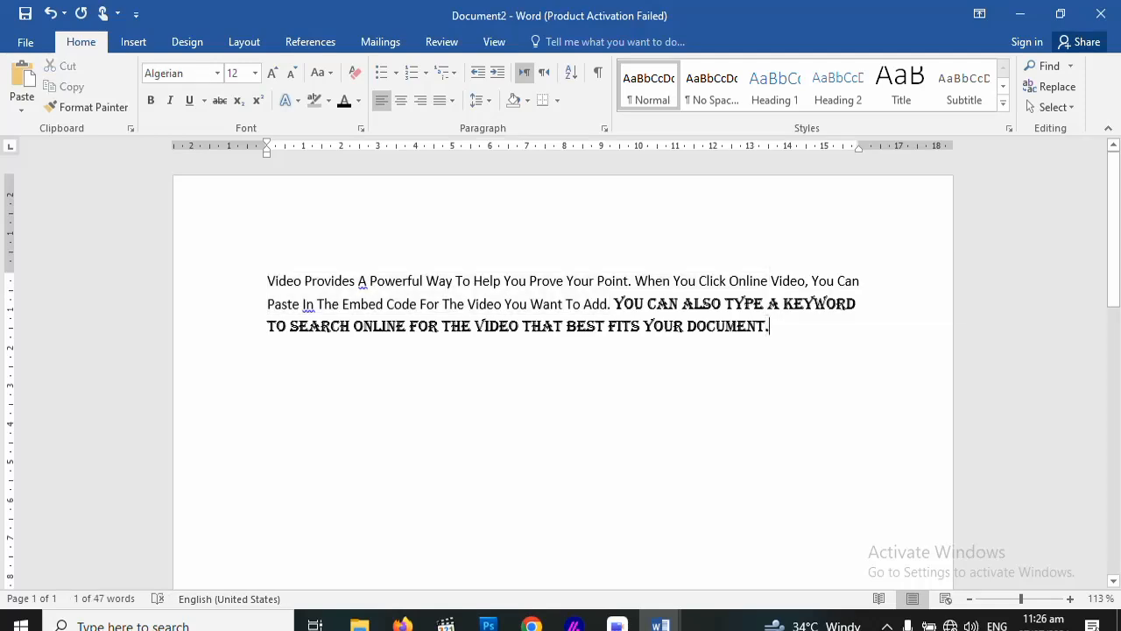
{"action": "key", "text": "ctrl+a"}
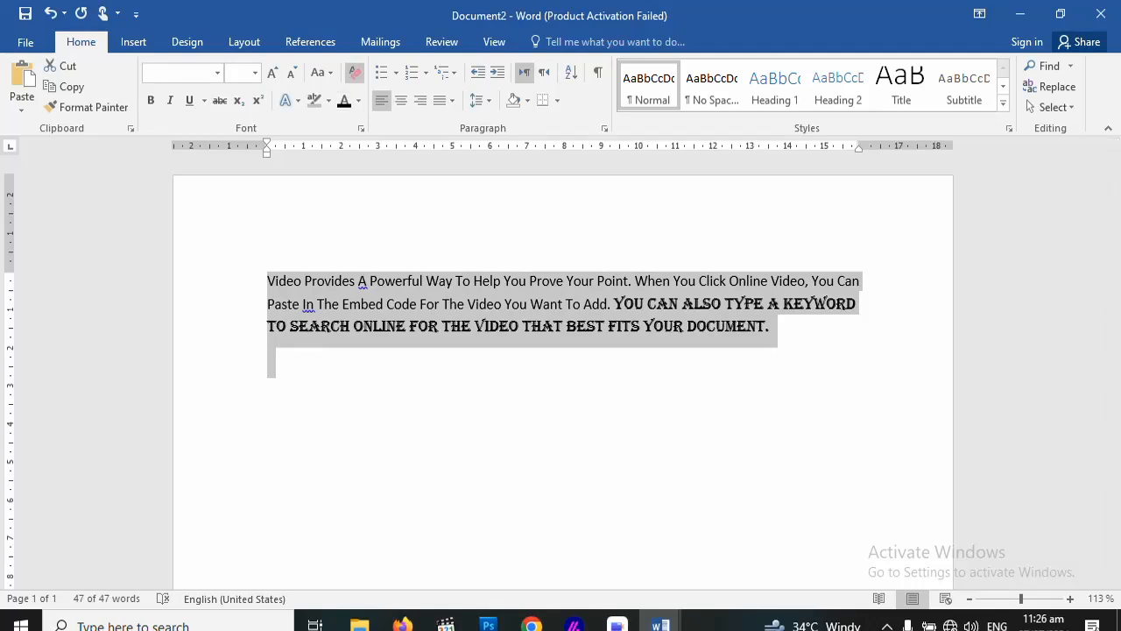
{"action": "left_click", "coordinate": [354, 72]}
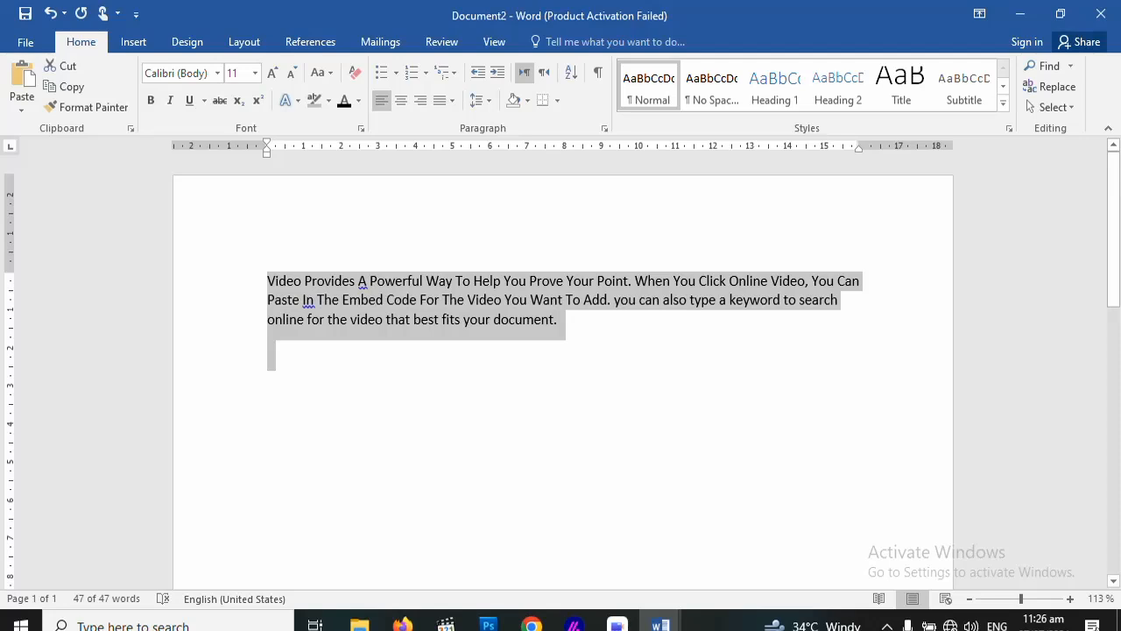
Make the entire text bold, italic and underlined, and view the available underline styles without choosing another
{"action": "key", "text": "ctrl+b"}
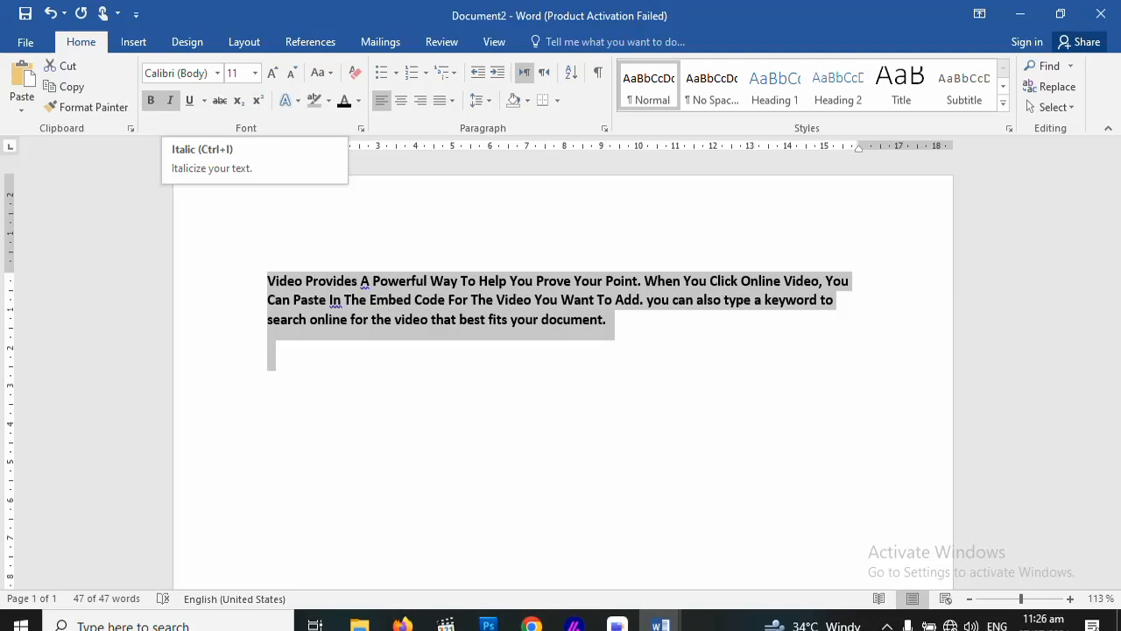
{"action": "key", "text": "ctrl+i"}
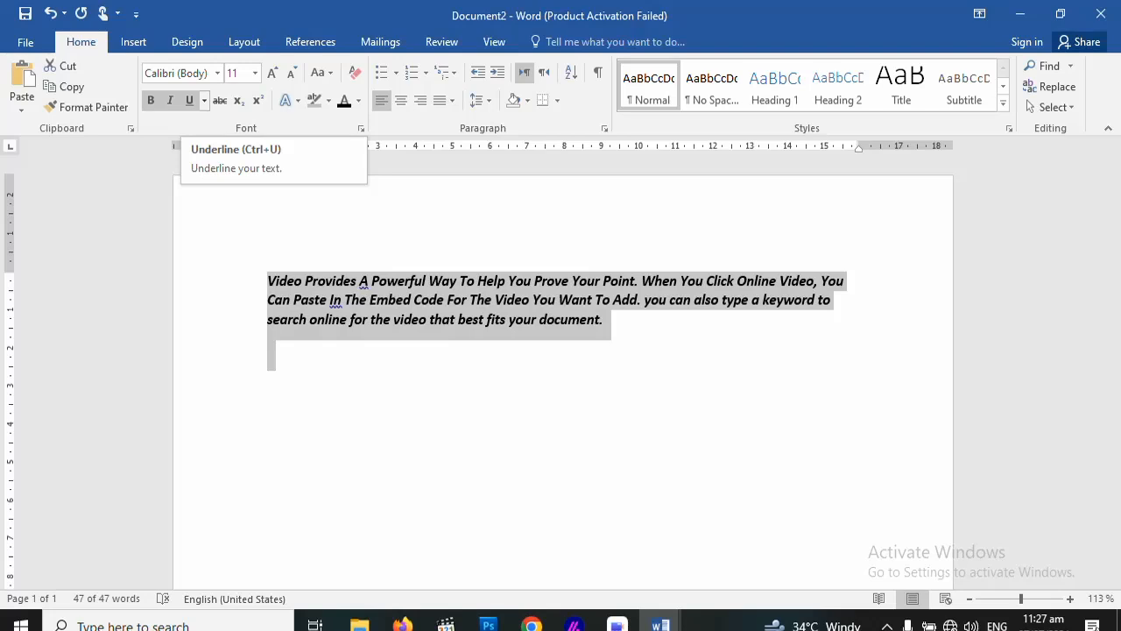
{"action": "key", "text": "ctrl+u"}
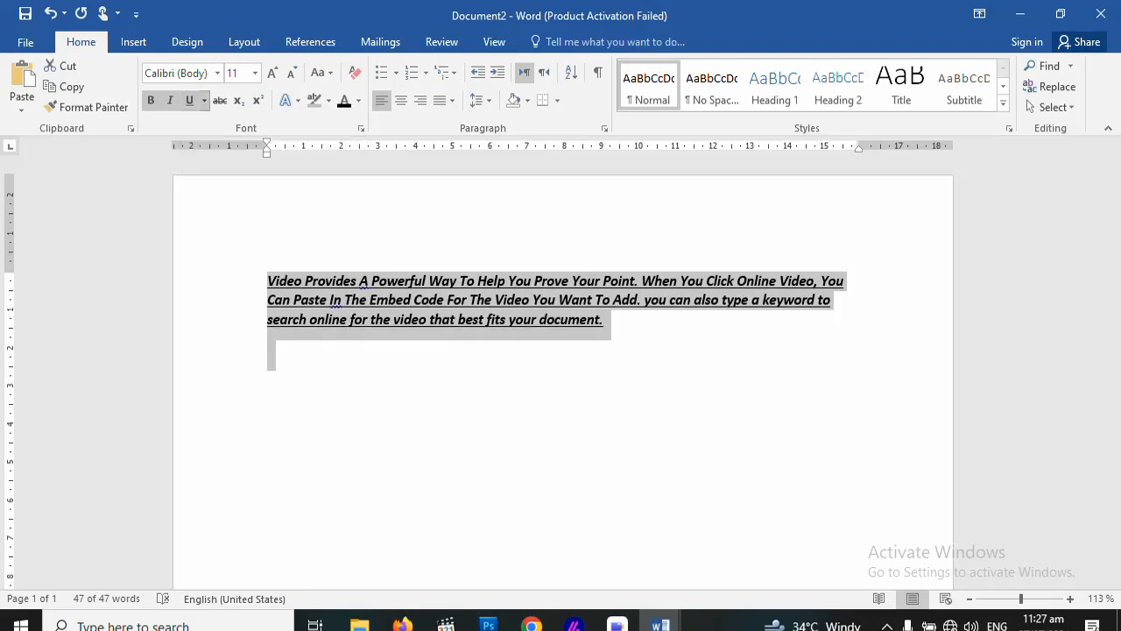
{"action": "left_click", "coordinate": [204, 100]}
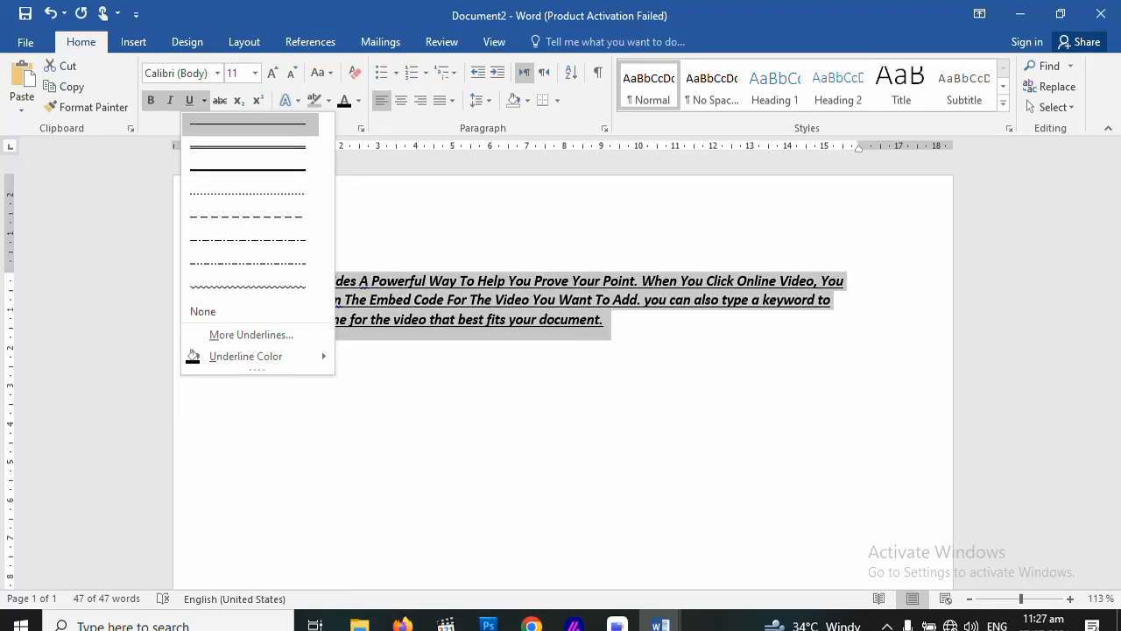
{"action": "left_click", "coordinate": [204, 101]}
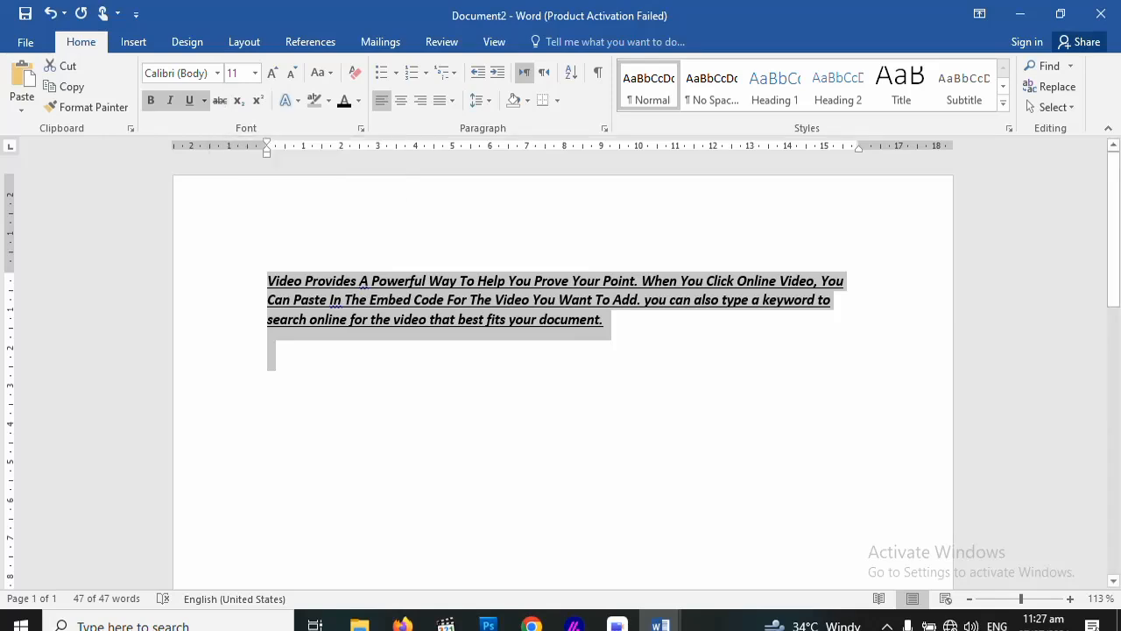
Remove the bold formatting from the entire text
{"action": "left_click", "coordinate": [425, 280]}
{"action": "key", "text": "ctrl+a"}
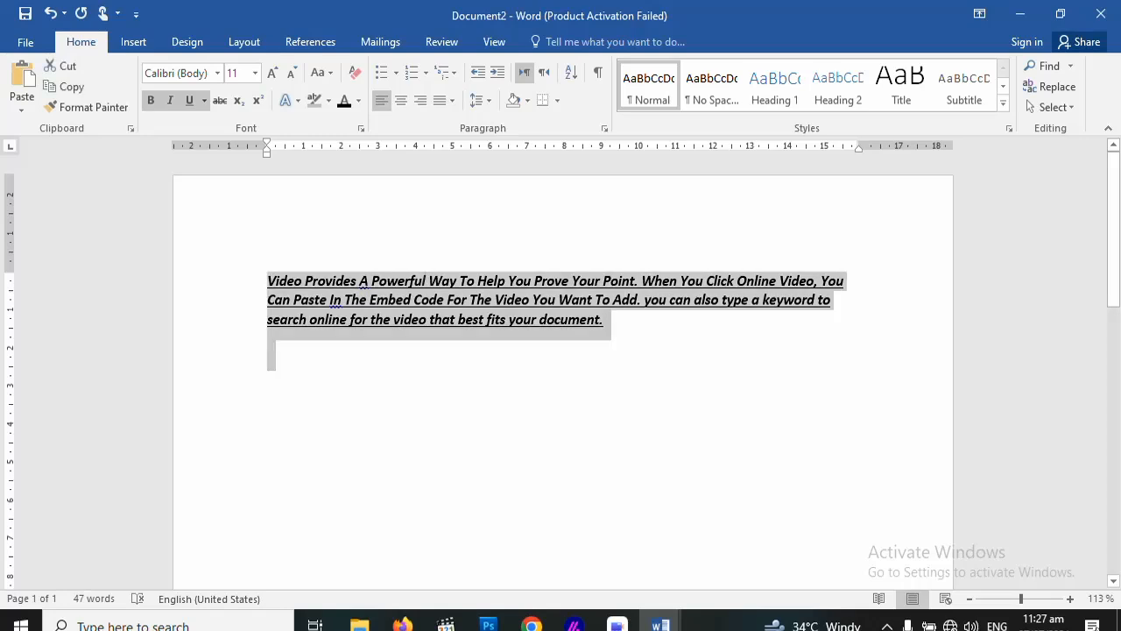
{"action": "key", "text": "ctrl+b"}
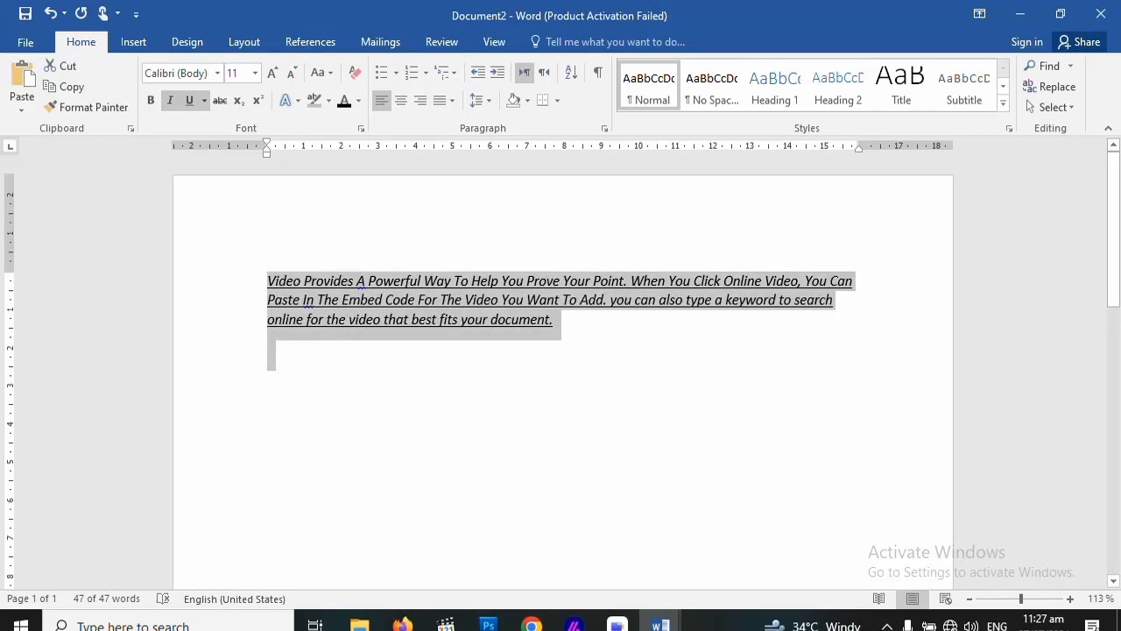
Apply strikethrough to the opening words "Video Provides", dismissing the battery charging notice
{"action": "double_click", "coordinate": [273, 281]}
{"action": "left_click", "coordinate": [268, 282]}
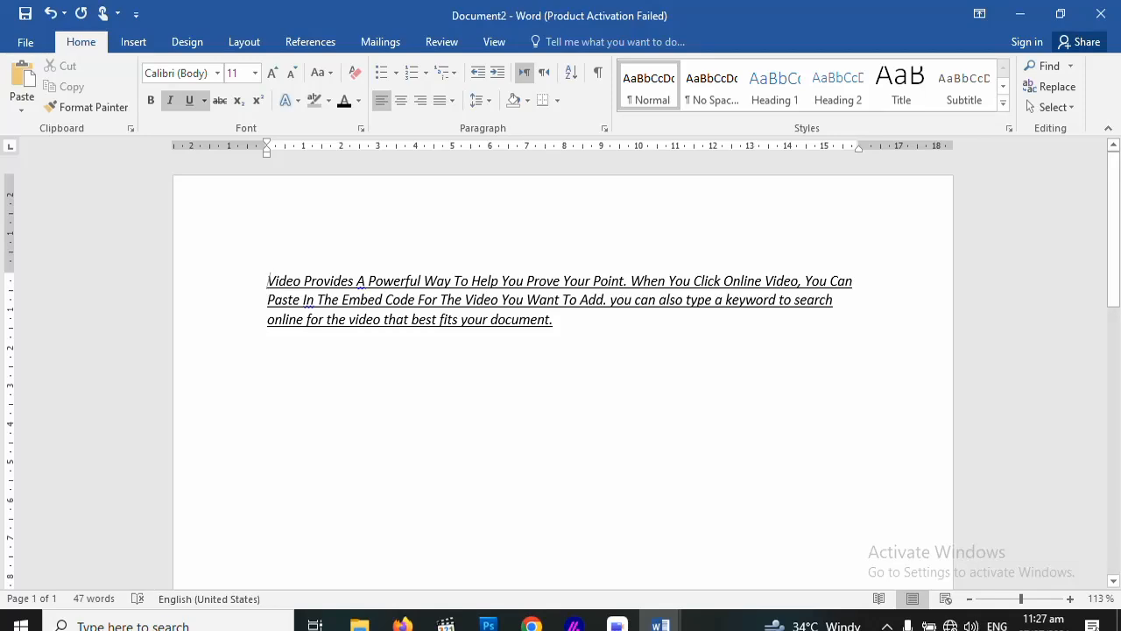
{"action": "left_click_drag", "start_coordinate": [267, 281], "coordinate": [357, 282]}
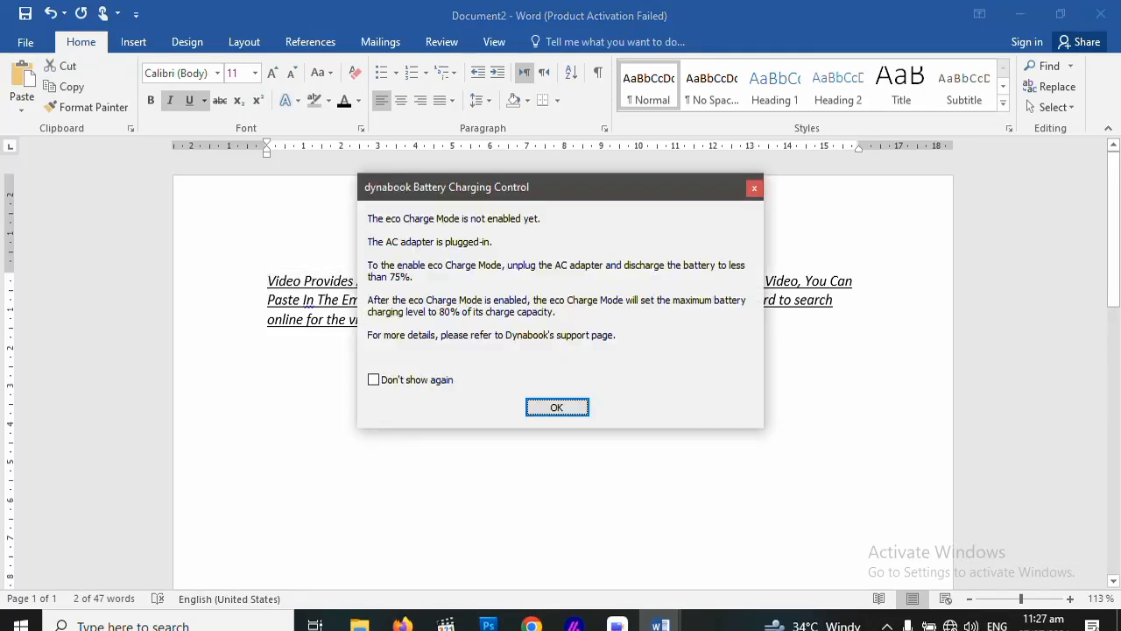
{"action": "key", "text": "Return"}
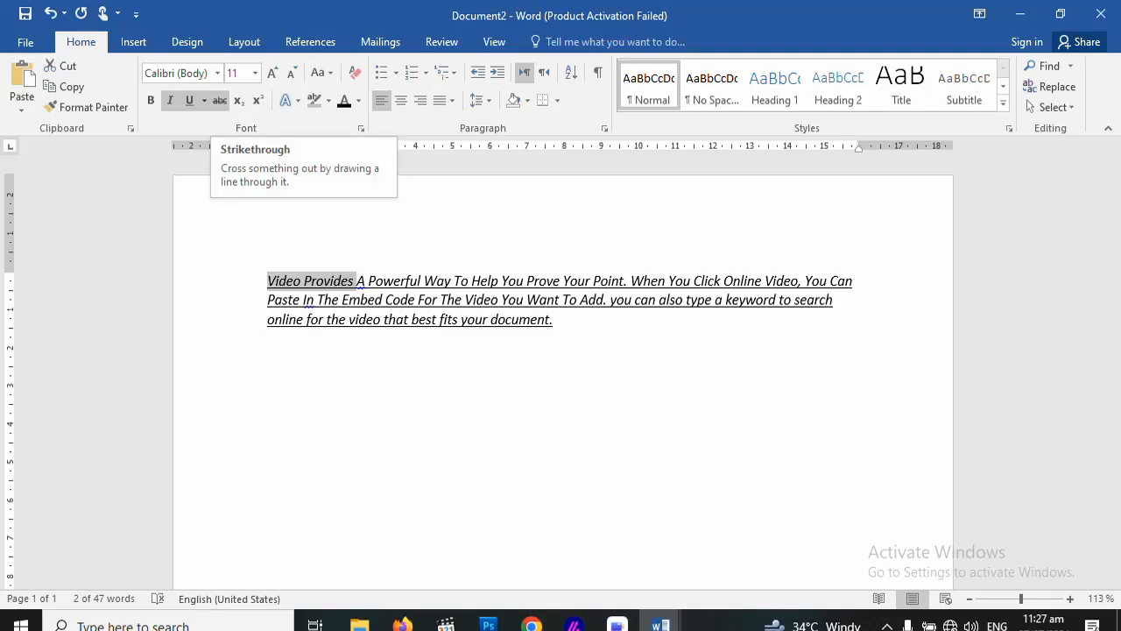
{"action": "left_click", "coordinate": [219, 100]}
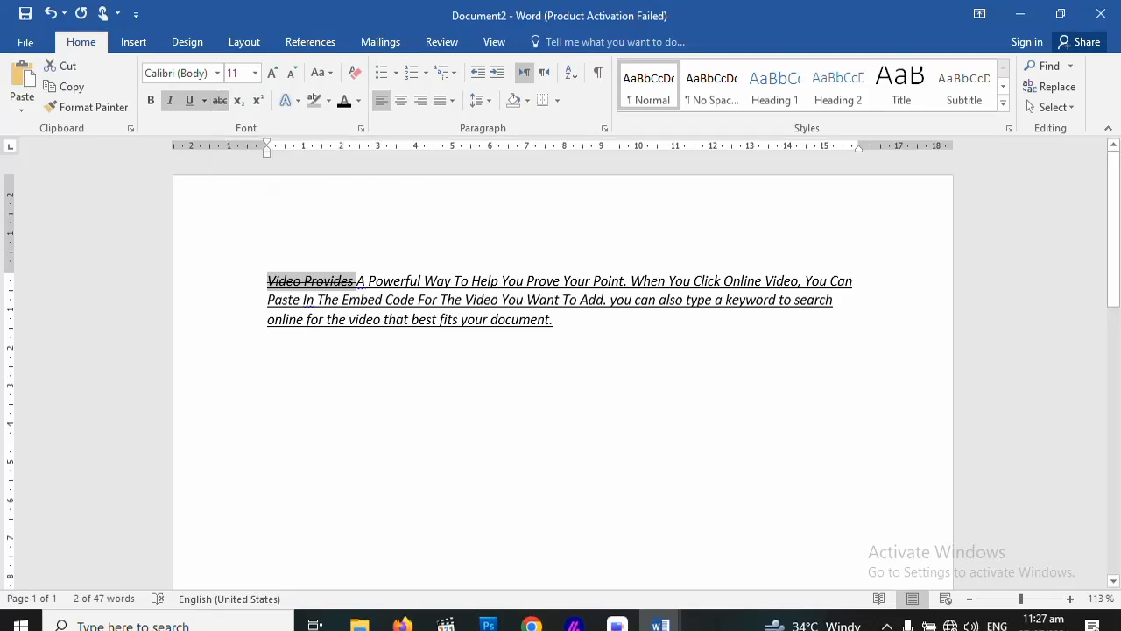
Format the single letter "A" after "Video Provides" as subscript
{"action": "scroll", "coordinate": [561, 350], "scroll_direction": "up", "scroll_amount": 8}
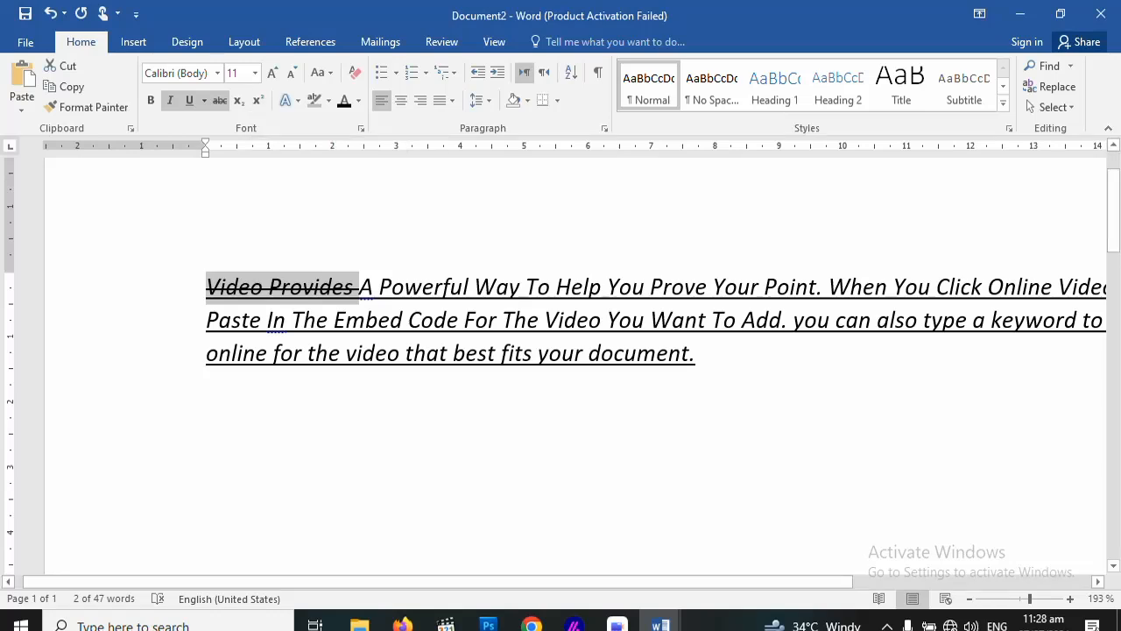
{"action": "left_click", "coordinate": [356, 287]}
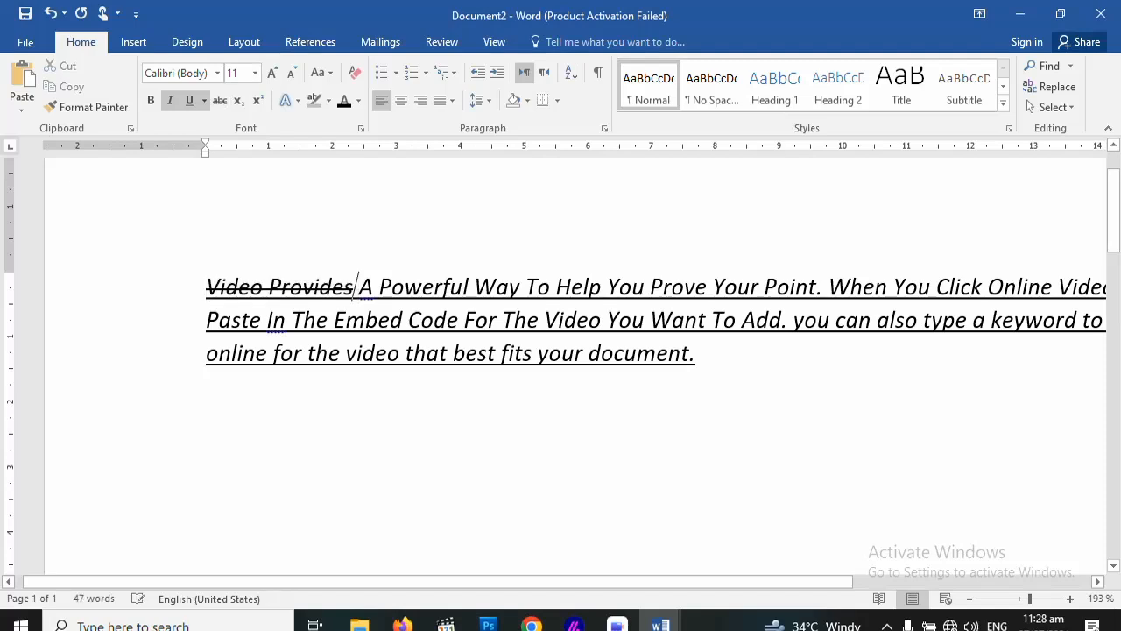
{"action": "left_click", "coordinate": [377, 288]}
{"action": "key", "text": "shift+Left"}
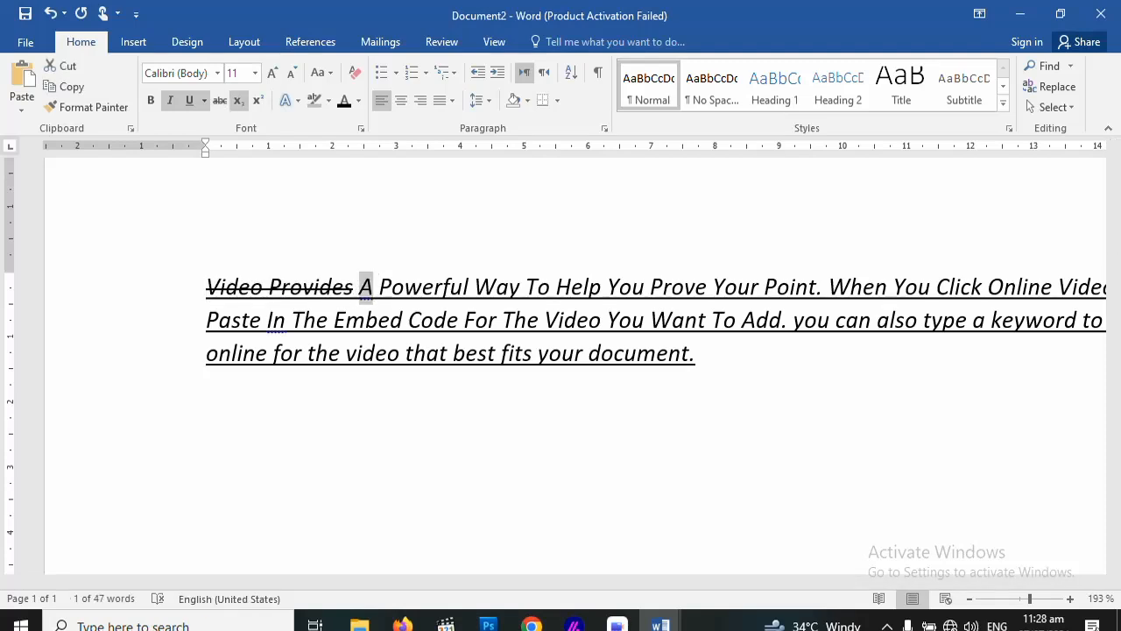
{"action": "key", "text": "ctrl+equal"}
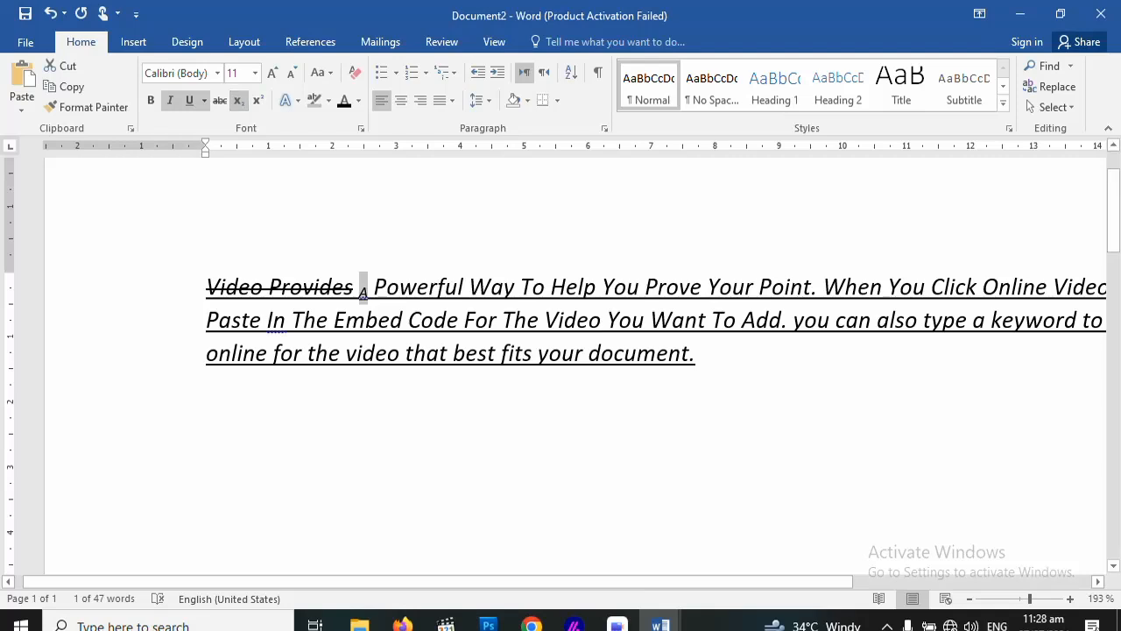
Add the number 245 on the line below the paragraph and format its final digit 5 as superscript
{"action": "left_click", "coordinate": [376, 287]}
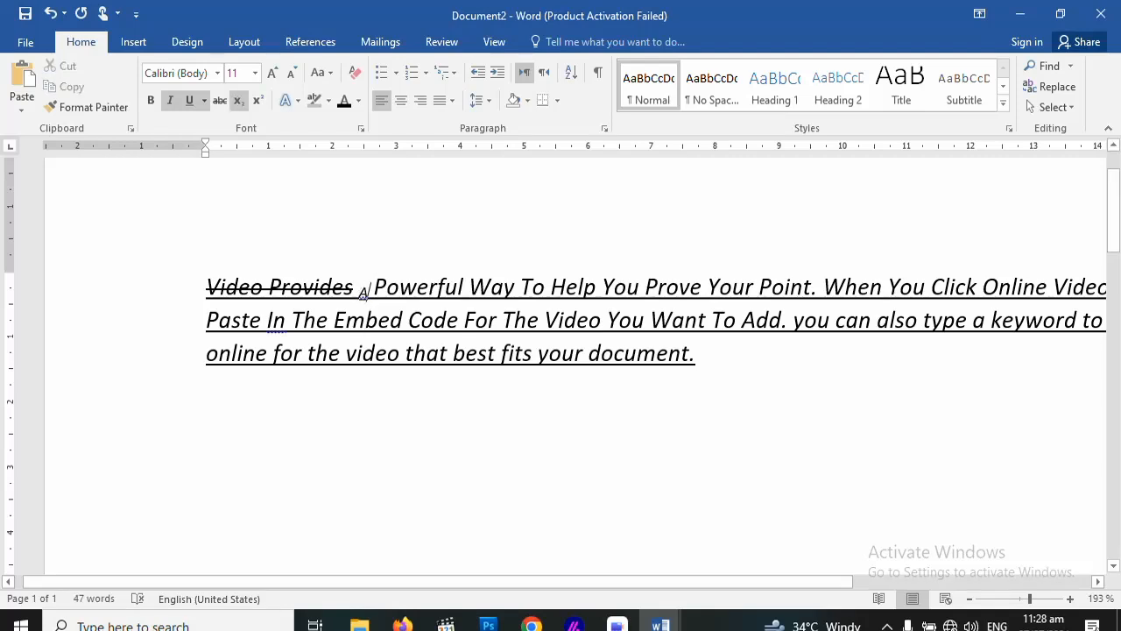
{"action": "key", "text": "Down"}
{"action": "key", "text": "Down"}
{"action": "key", "text": "Down"}
{"action": "type", "text": "245"}
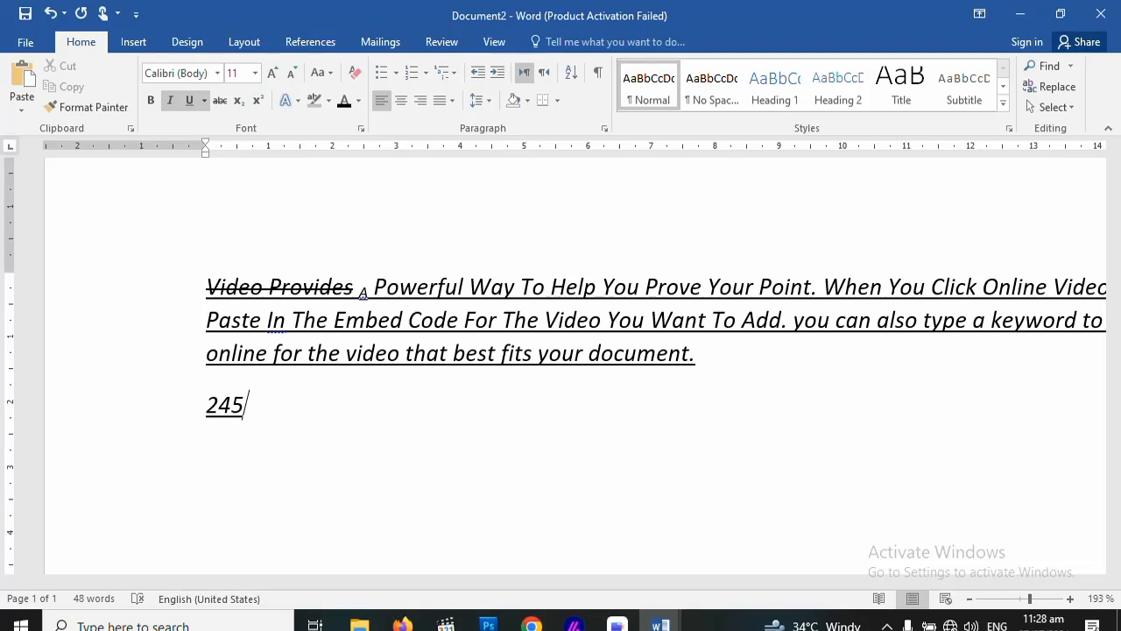
{"action": "key", "text": "shift+Left"}
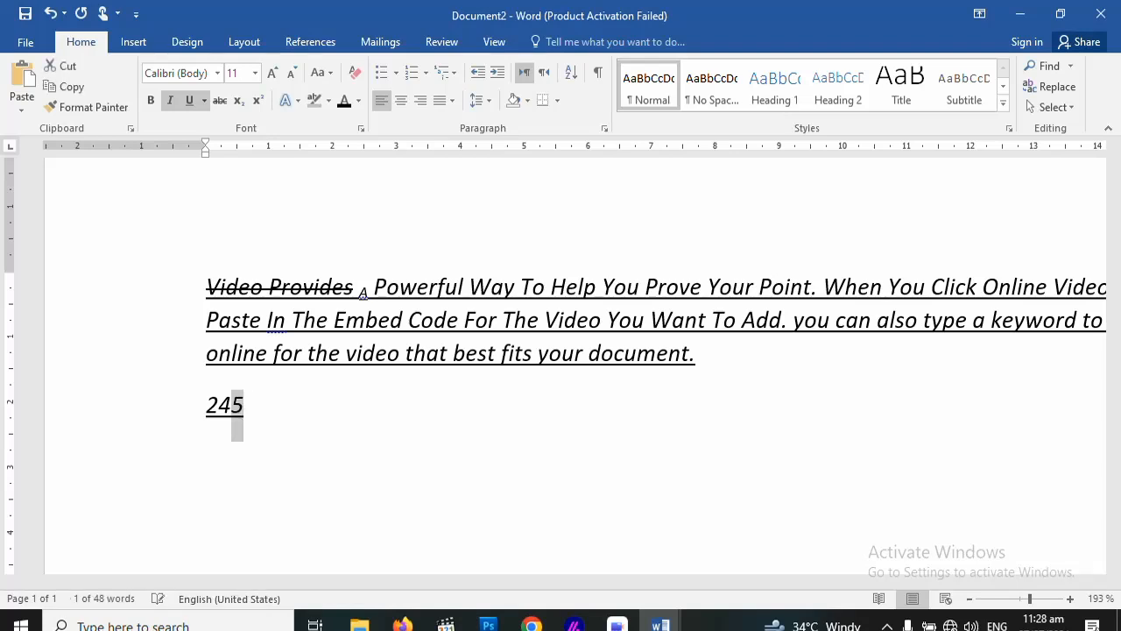
{"action": "left_click", "coordinate": [257, 100]}
{"action": "key", "text": "Right"}
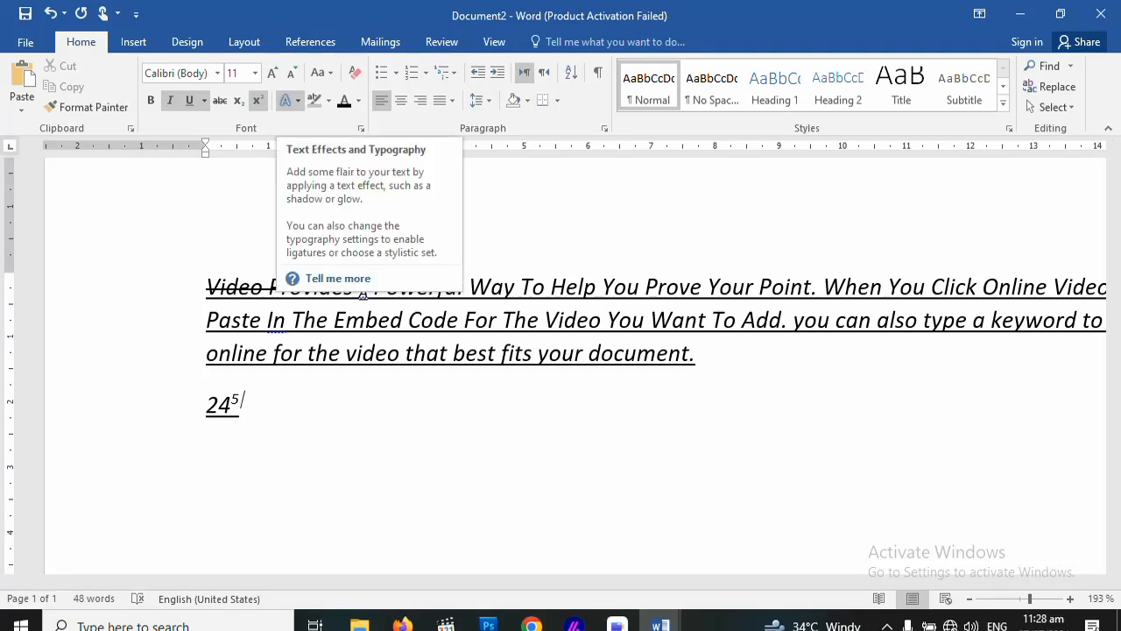
Select the words "Powerful Way" and look through the text effects and typography options without applying one
{"action": "left_click", "coordinate": [463, 289]}
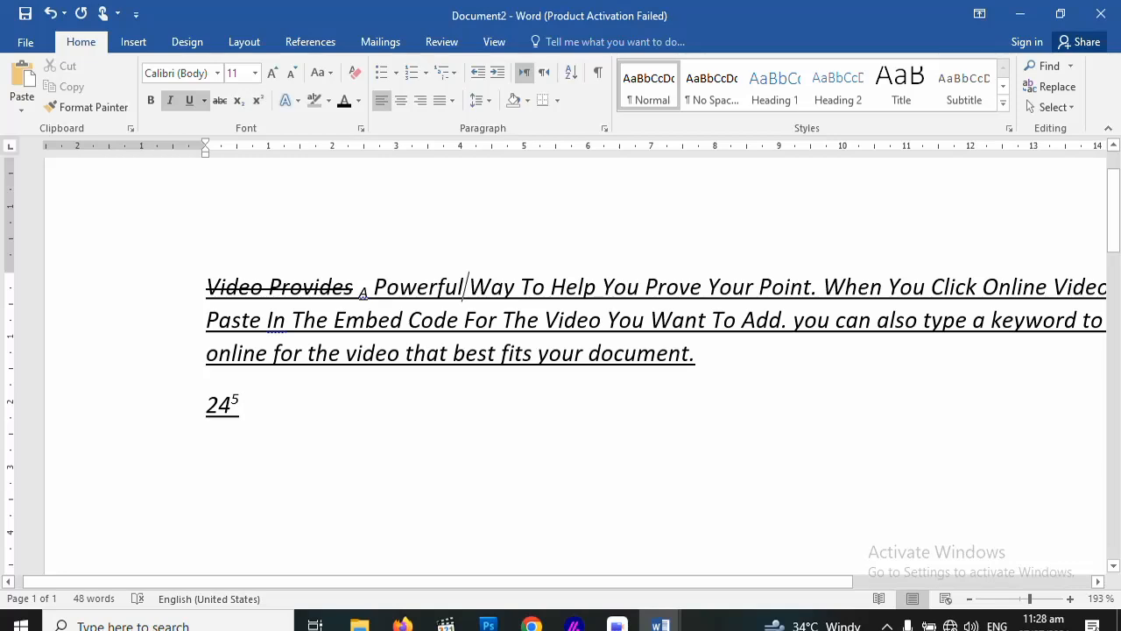
{"action": "left_click_drag", "start_coordinate": [464, 289], "coordinate": [360, 293]}
{"action": "key", "text": "ctrl+shift+Left"}
{"action": "key", "text": "ctrl+shift+Left"}
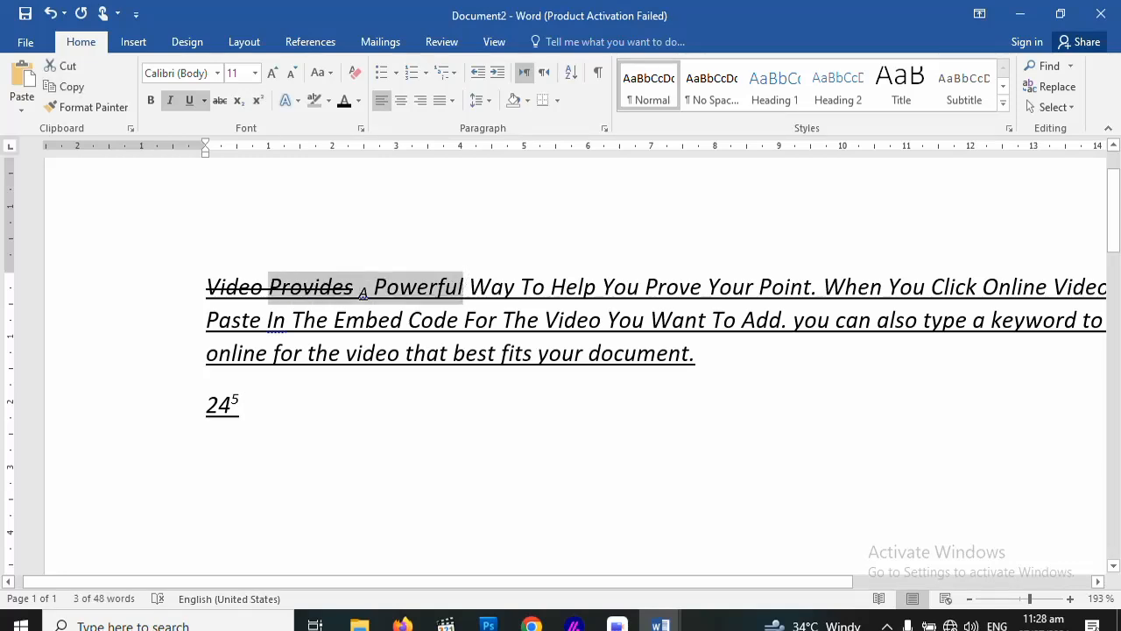
{"action": "key", "text": "Right"}
{"action": "key", "text": "Right"}
{"action": "key", "text": "Right"}
{"action": "key", "text": "Right"}
{"action": "key", "text": "Right"}
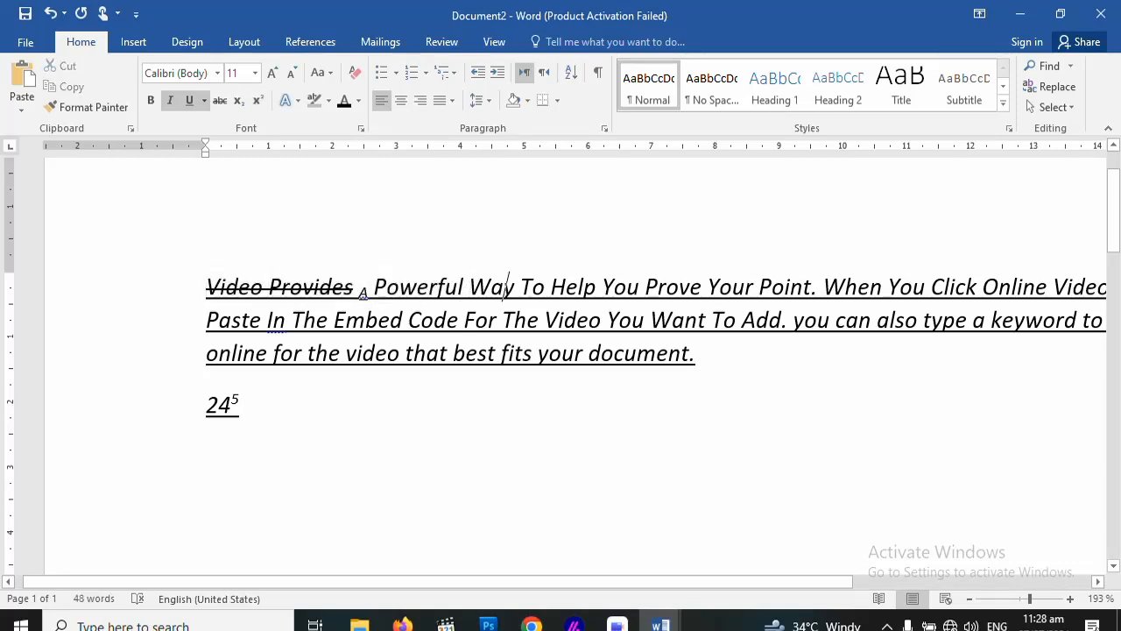
{"action": "key", "text": "ctrl+shift+Left"}
{"action": "key", "text": "ctrl+shift+Left"}
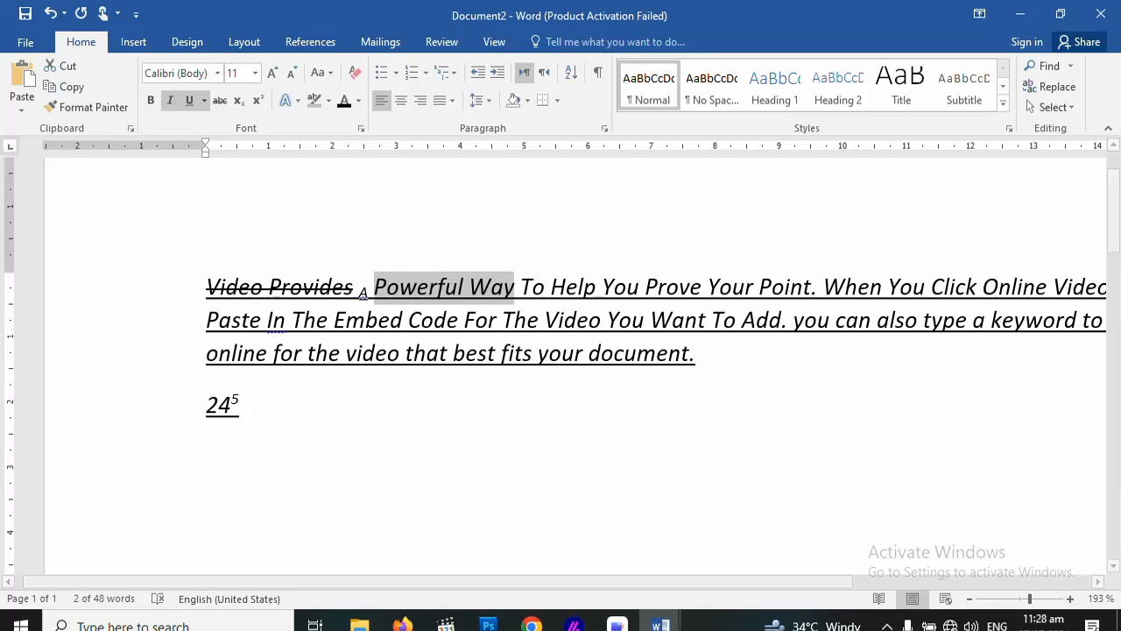
{"action": "left_click", "coordinate": [290, 101]}
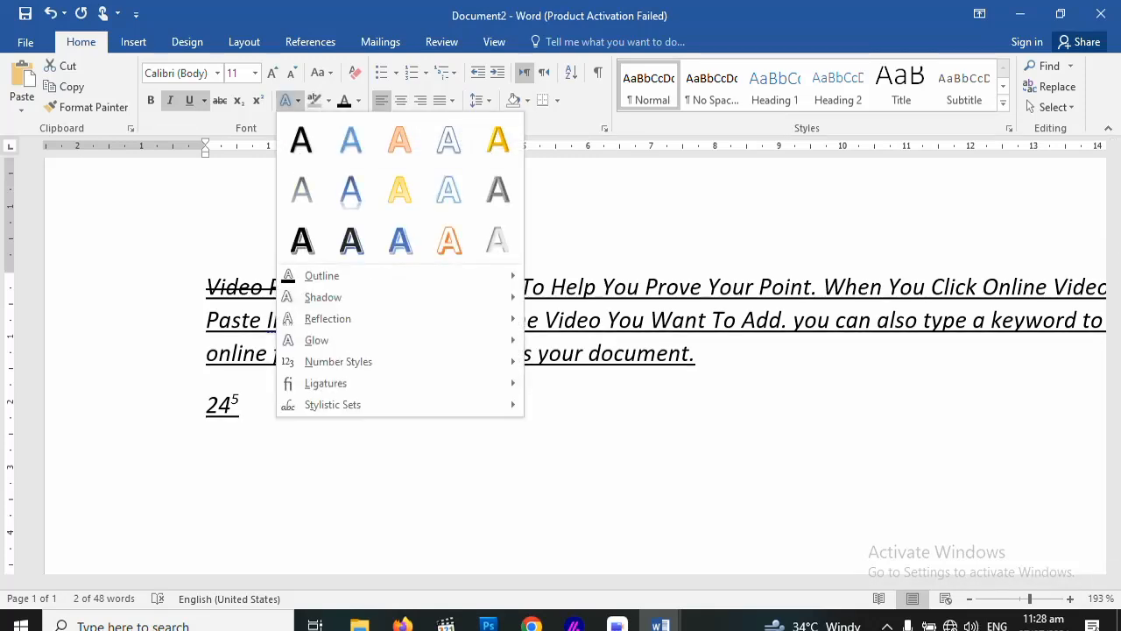
{"action": "key", "text": "Escape"}
View the text effects for "Prove Your Point." without choosing one, and highlight that phrase in yellow
{"action": "left_click", "coordinate": [819, 287]}
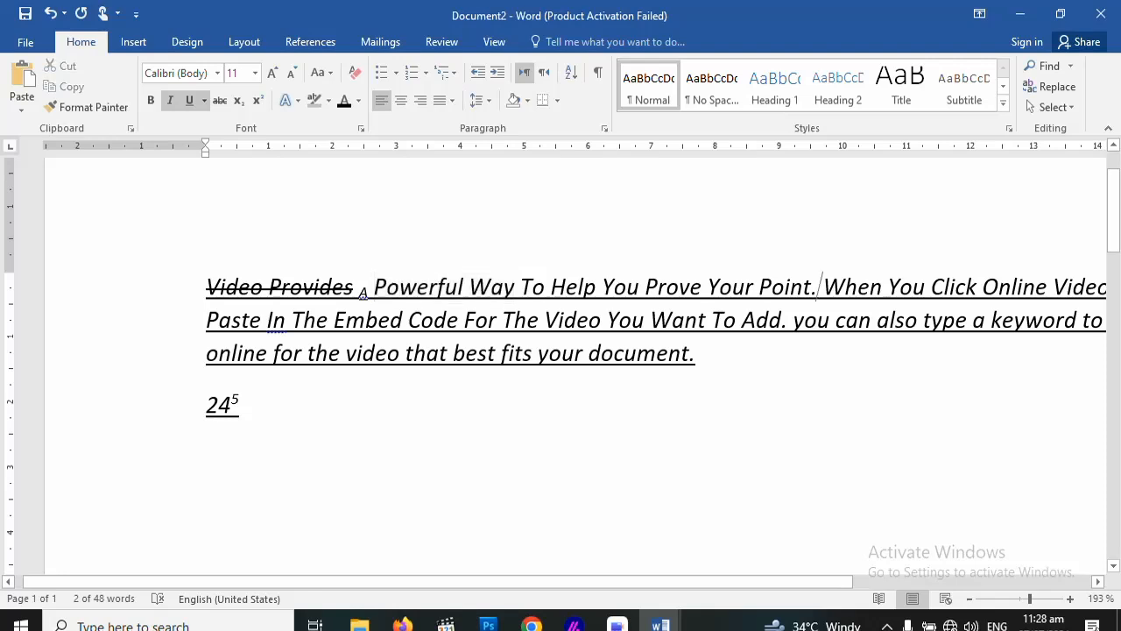
{"action": "left_click_drag", "start_coordinate": [818, 287], "coordinate": [648, 287]}
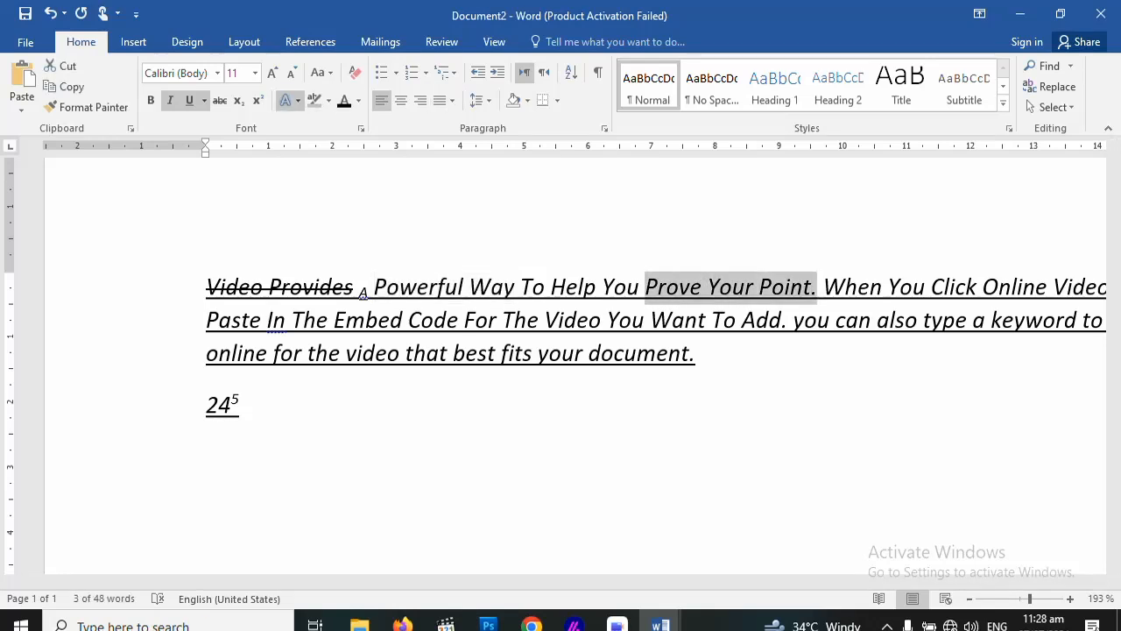
{"action": "left_click", "coordinate": [289, 100]}
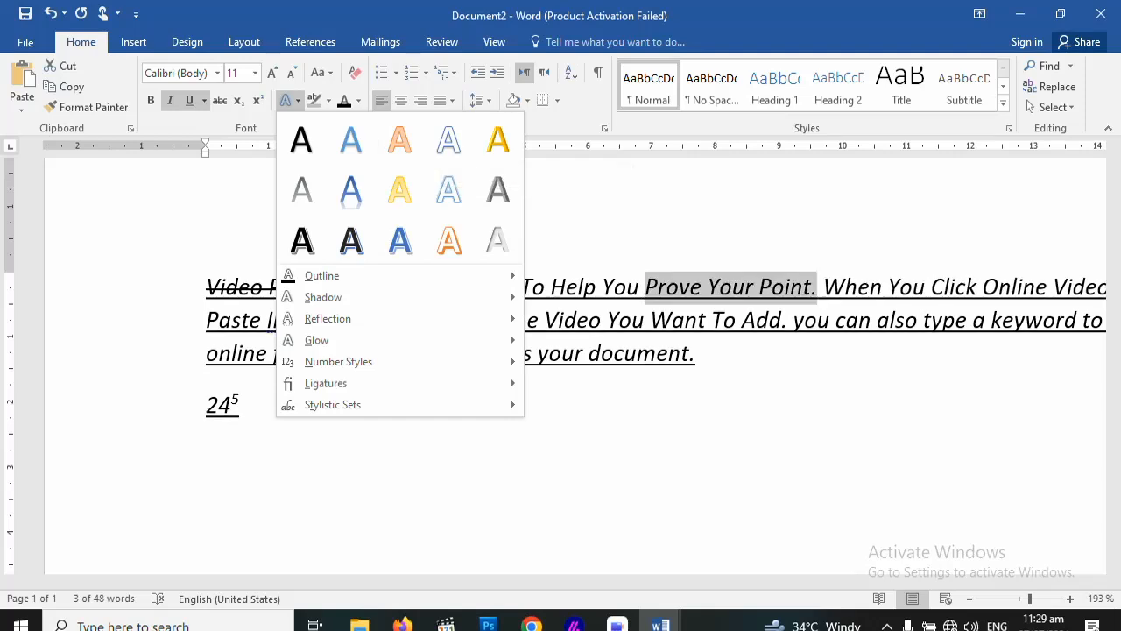
{"action": "key", "text": "Escape"}
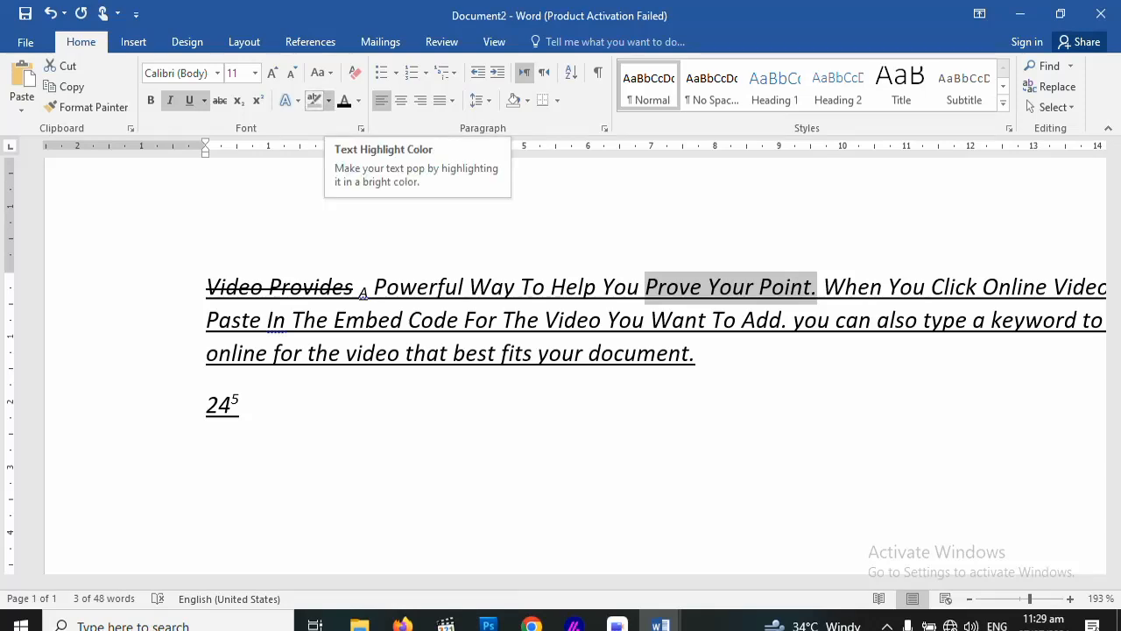
{"action": "left_click", "coordinate": [329, 100]}
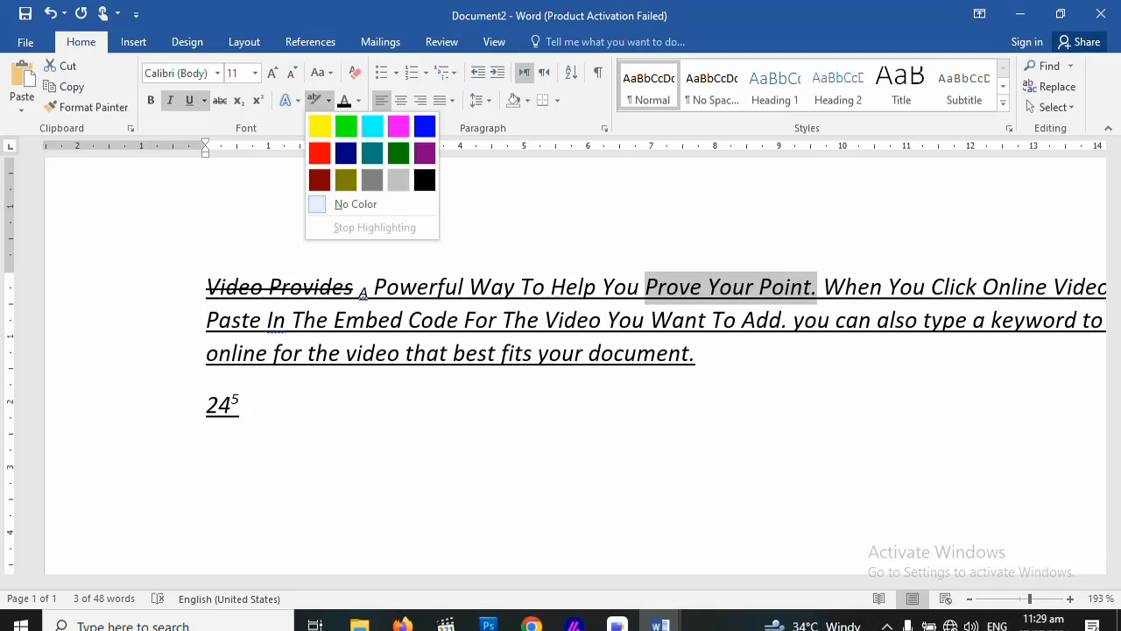
{"action": "left_click", "coordinate": [320, 127]}
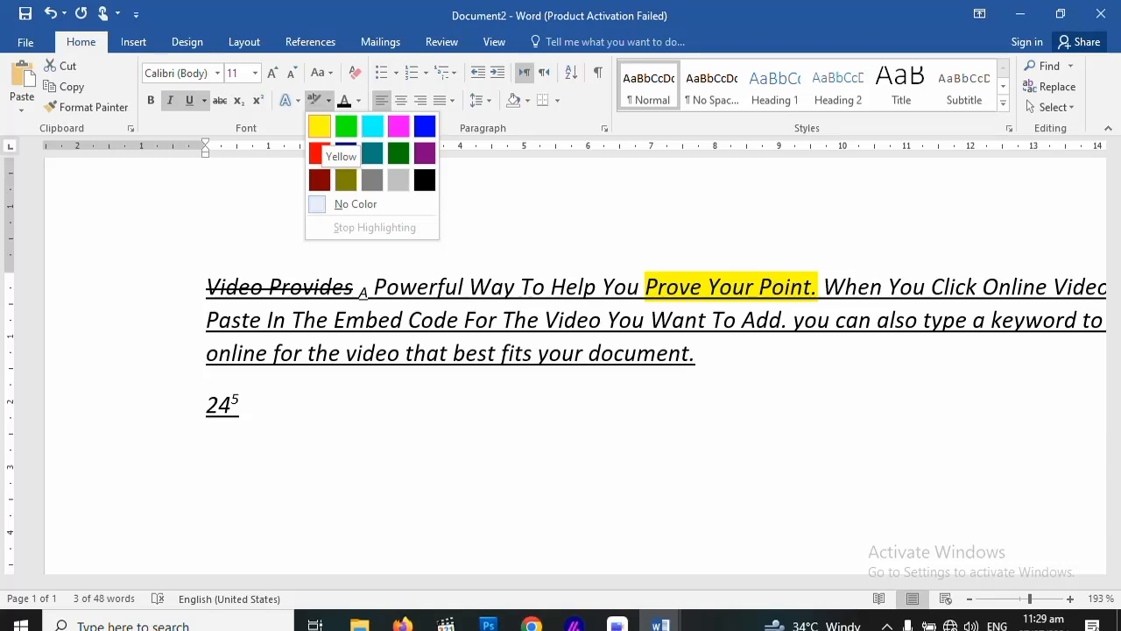
{"action": "left_click", "coordinate": [363, 293]}
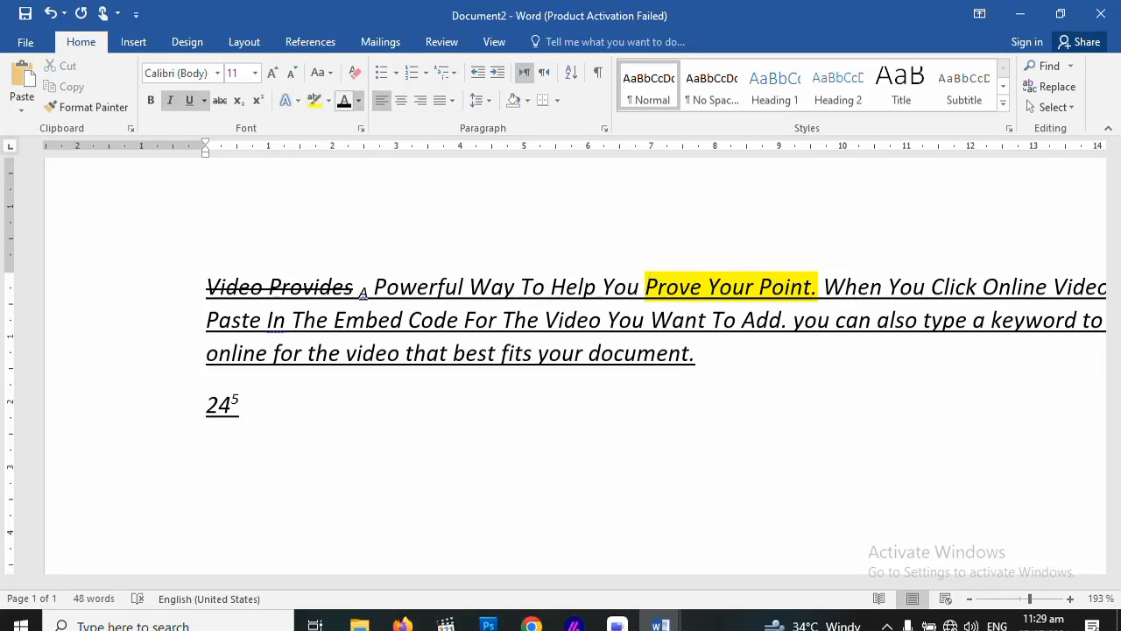
Change the font colour of the highlighted words "Prove Your Point" to gray, leaving out the full stop
{"action": "left_click", "coordinate": [359, 100]}
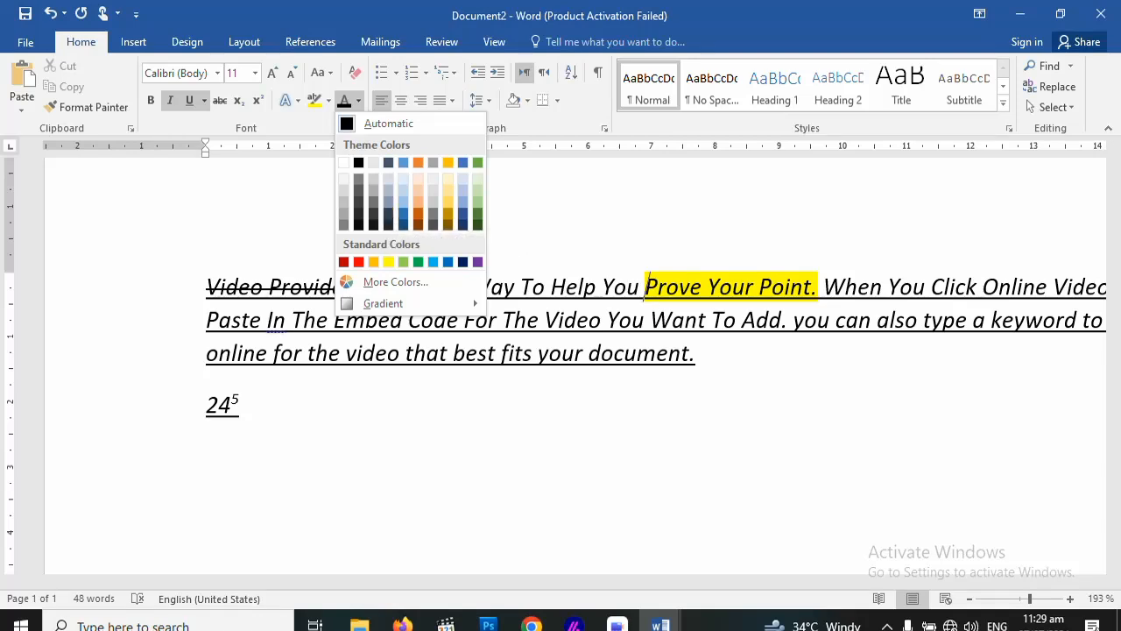
{"action": "left_click", "coordinate": [646, 286]}
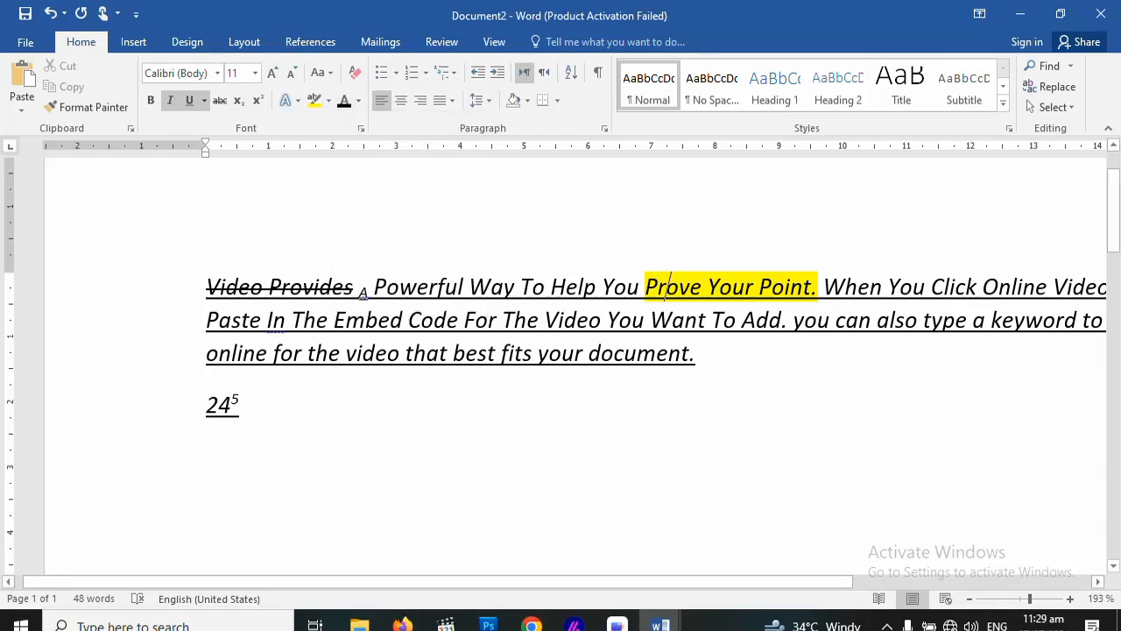
{"action": "double_click", "coordinate": [647, 286]}
{"action": "key", "text": "ctrl+shift+Right"}
{"action": "key", "text": "ctrl+shift+Right"}
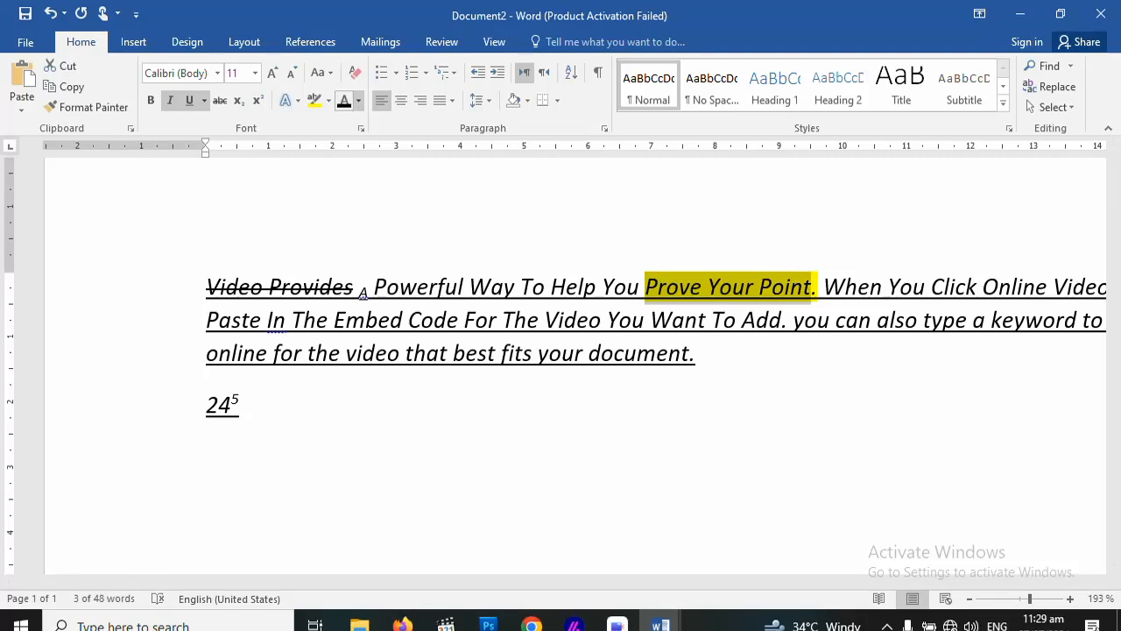
{"action": "left_click", "coordinate": [358, 100]}
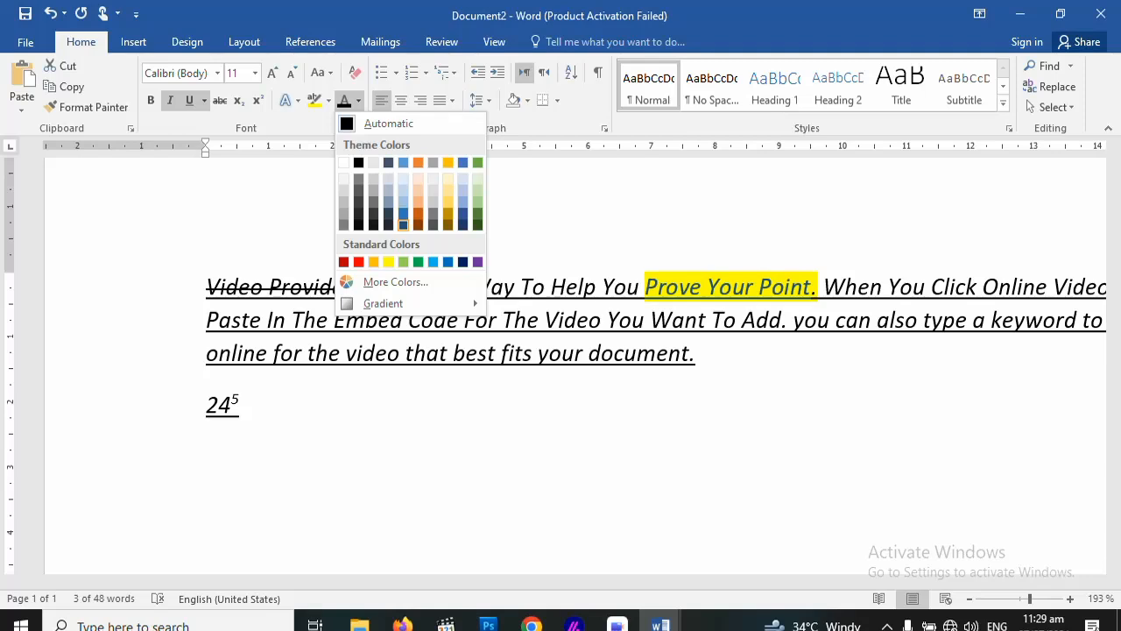
{"action": "left_click", "coordinate": [433, 201]}
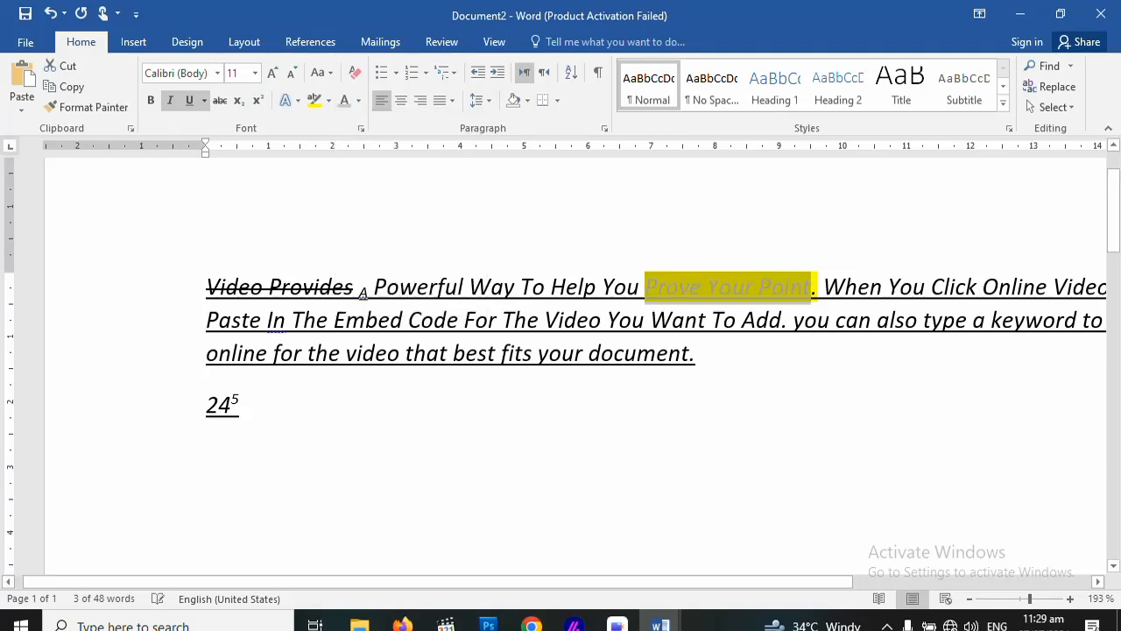
{"action": "left_click", "coordinate": [823, 289]}
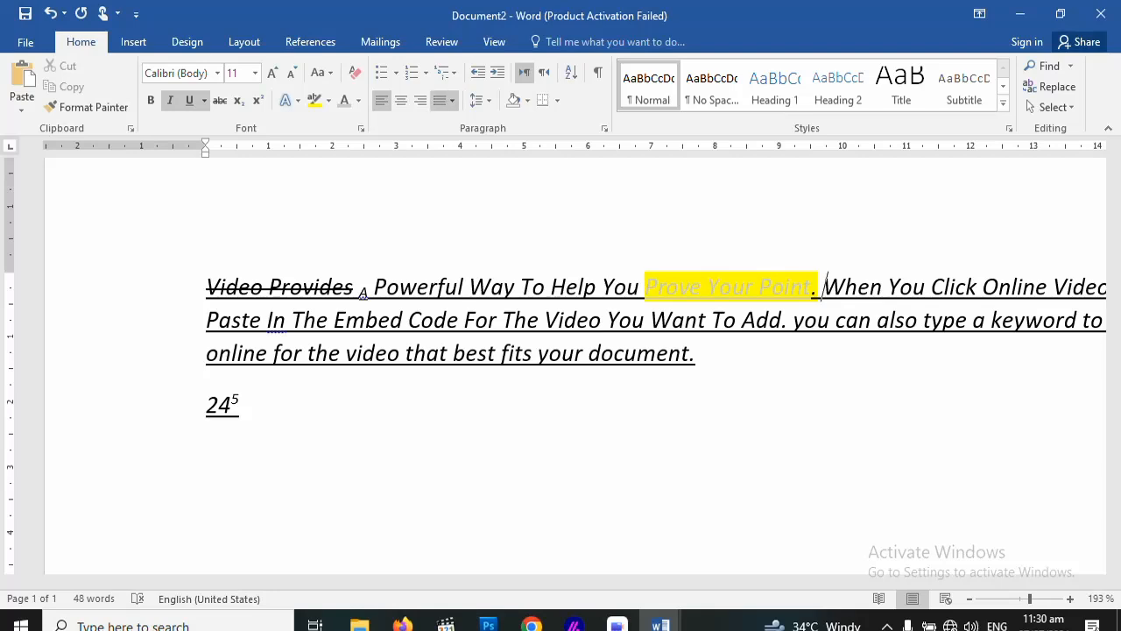
Delete all the text in the document, including a trial "1" entered with the carried-over formatting
{"action": "key", "text": "ctrl+End"}
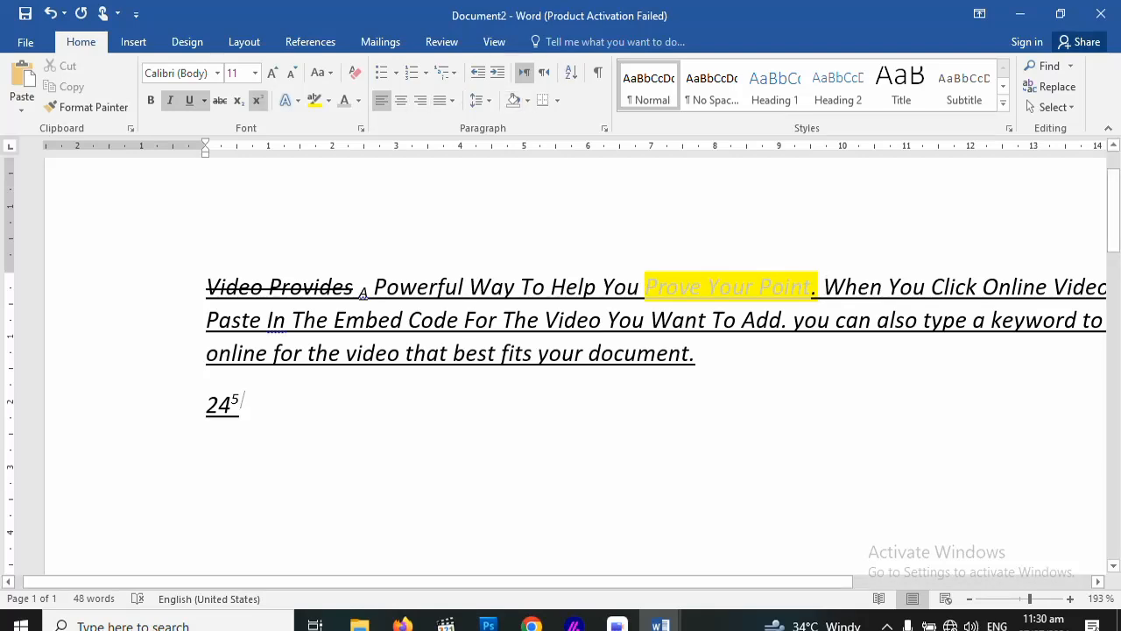
{"action": "key", "text": "ctrl+a"}
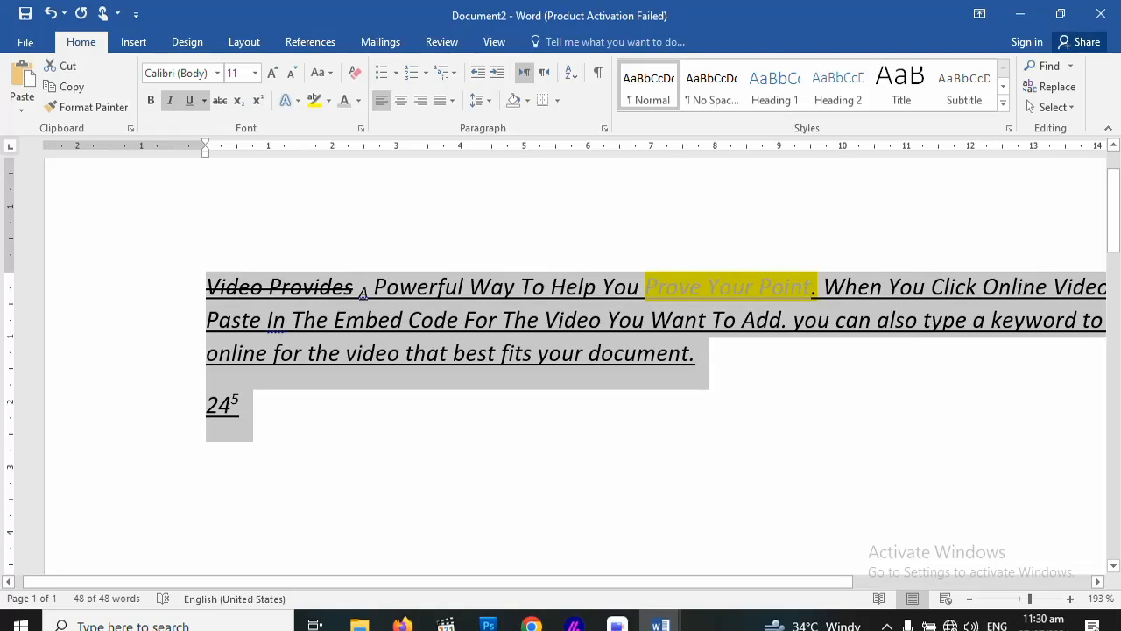
{"action": "key", "text": "BackSpace"}
{"action": "type", "text": "1"}
{"action": "key", "text": "Return"}
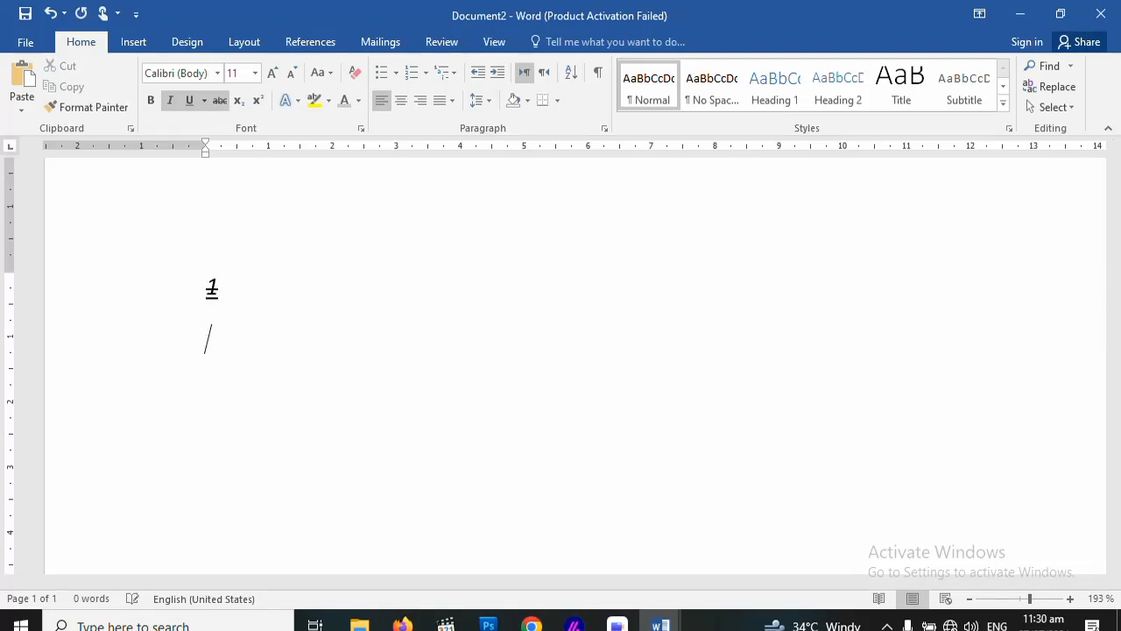
{"action": "key", "text": "BackSpace"}
{"action": "key", "text": "BackSpace"}
{"action": "key", "text": "BackSpace"}
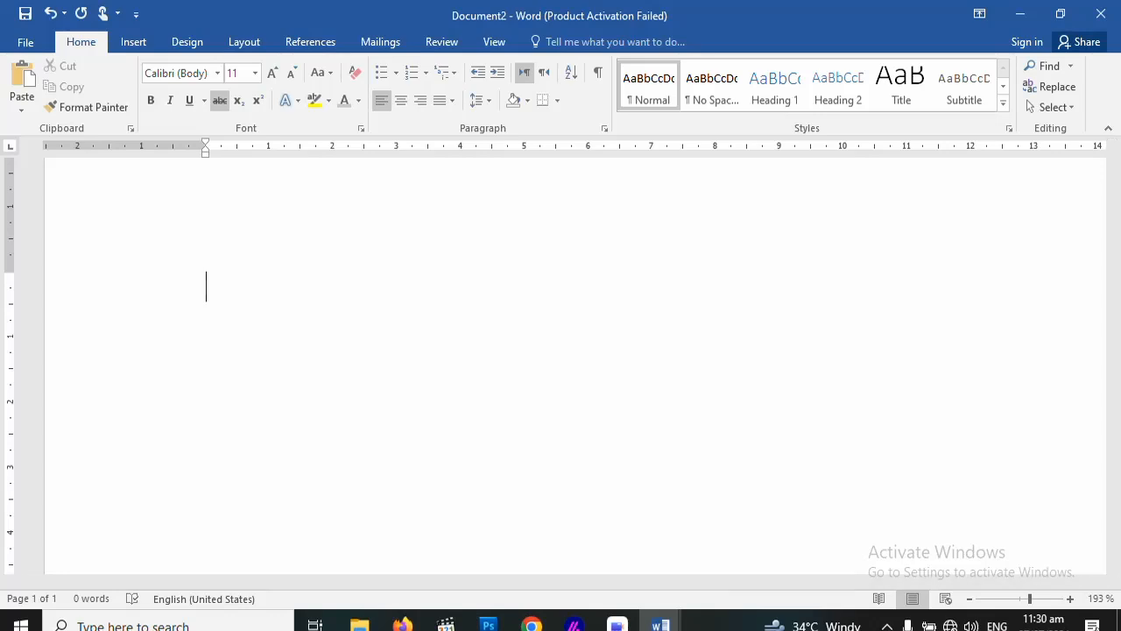
Enter the numbers 1, 2, 3, 4 and 5, each on its own line
{"action": "type", "text": "1"}
{"action": "key", "text": "Return"}
{"action": "type", "text": "2"}
{"action": "key", "text": "Return"}
{"action": "type", "text": "3"}
{"action": "key", "text": "Return"}
{"action": "type", "text": "4"}
{"action": "key", "text": "Return"}
{"action": "type", "text": "5"}
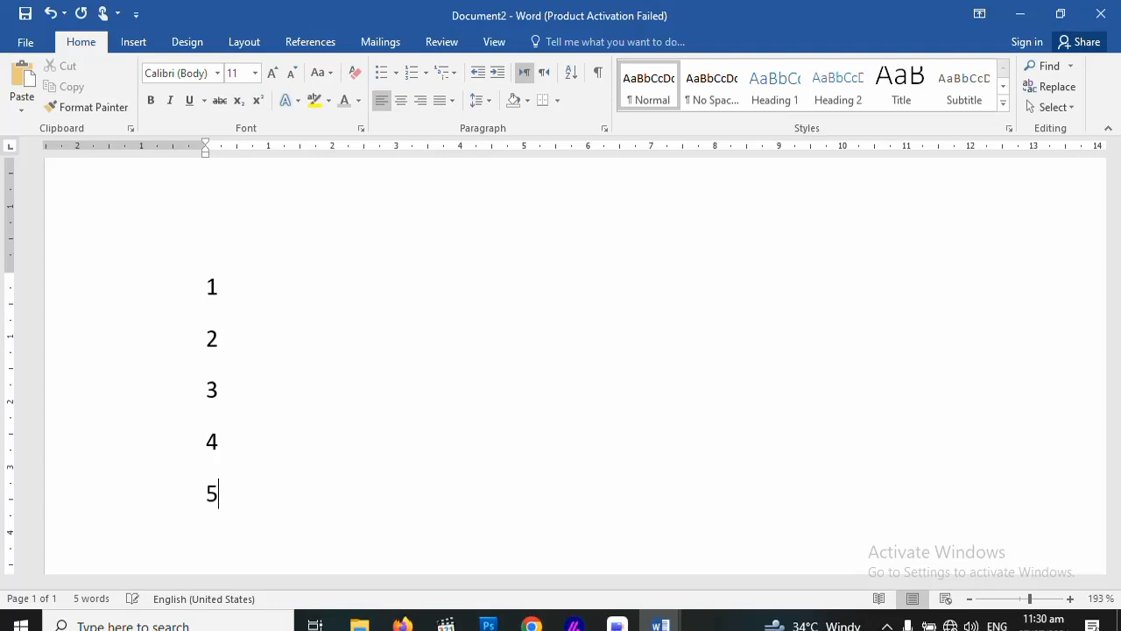
Format the five number lines as a bulleted list with round bullets, and view the bullet library
{"action": "key", "text": "shift+Home"}
{"action": "key", "text": "shift+Up"}
{"action": "key", "text": "shift+Up"}
{"action": "key", "text": "shift+Up"}
{"action": "key", "text": "shift+Up"}
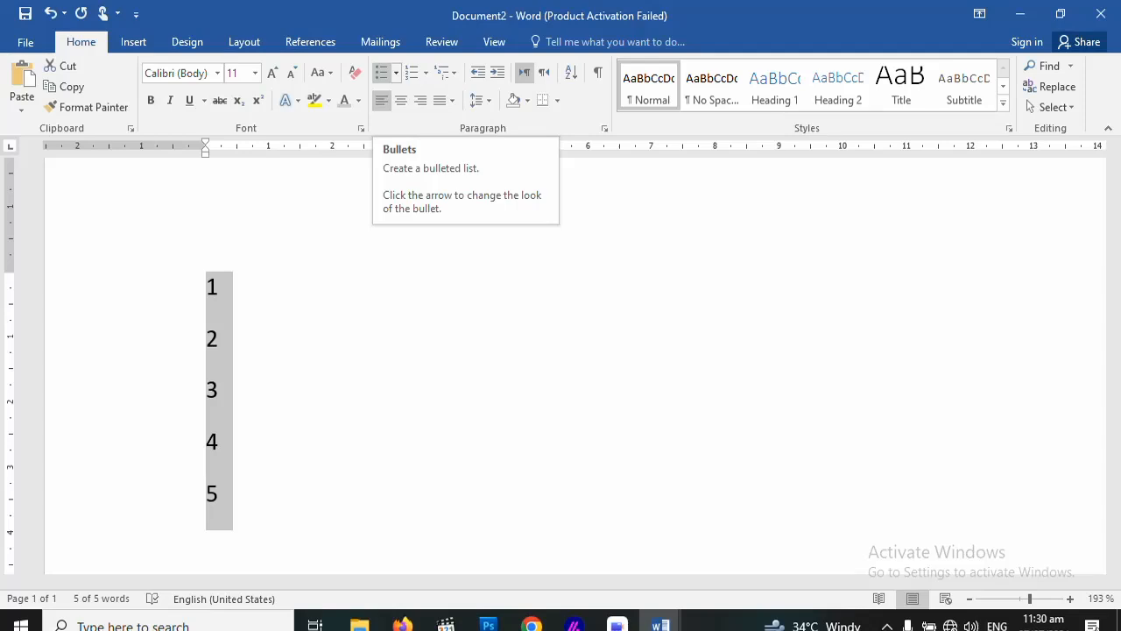
{"action": "left_click", "coordinate": [381, 72]}
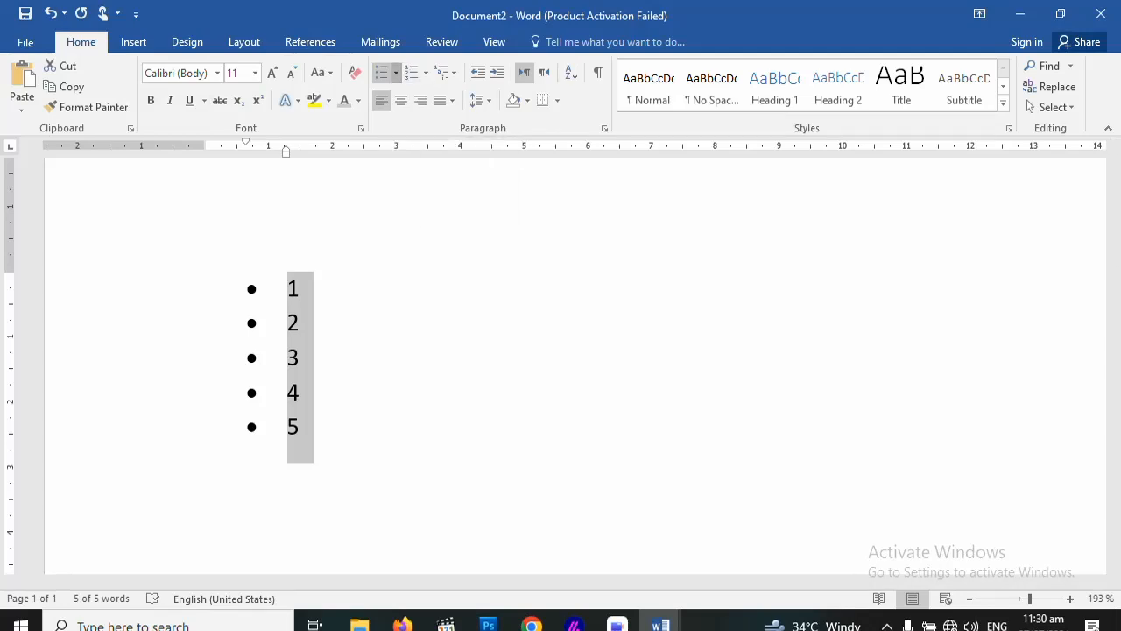
{"action": "left_click", "coordinate": [396, 72]}
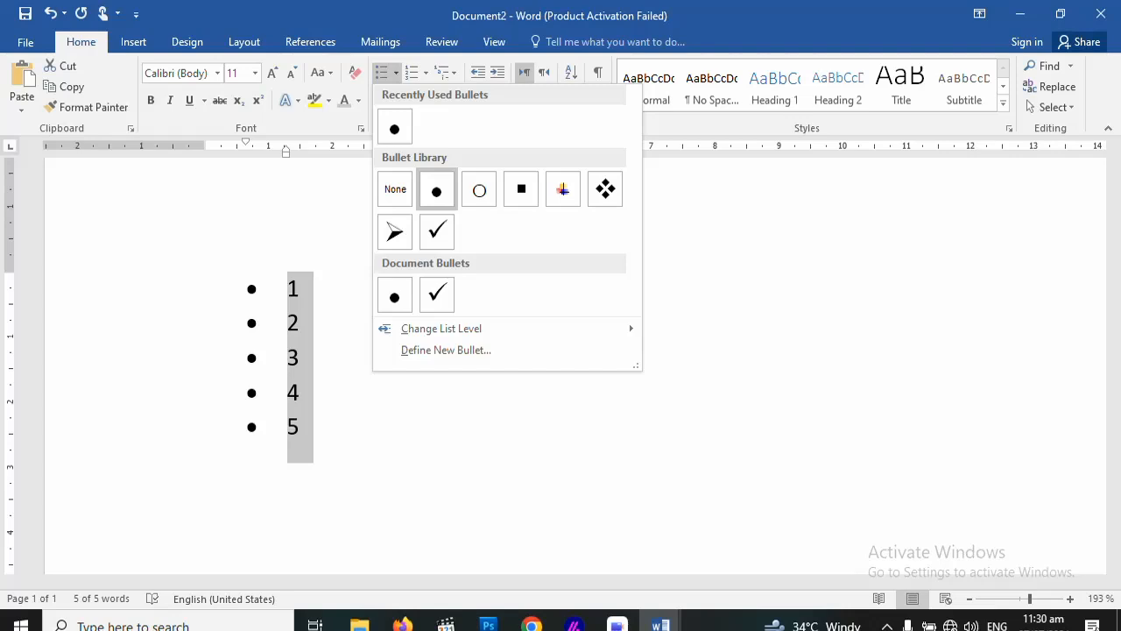
Turn the five lines into a numbered list in the 1. 2. 3. format, and view the other numbering formats
{"action": "left_click", "coordinate": [410, 72]}
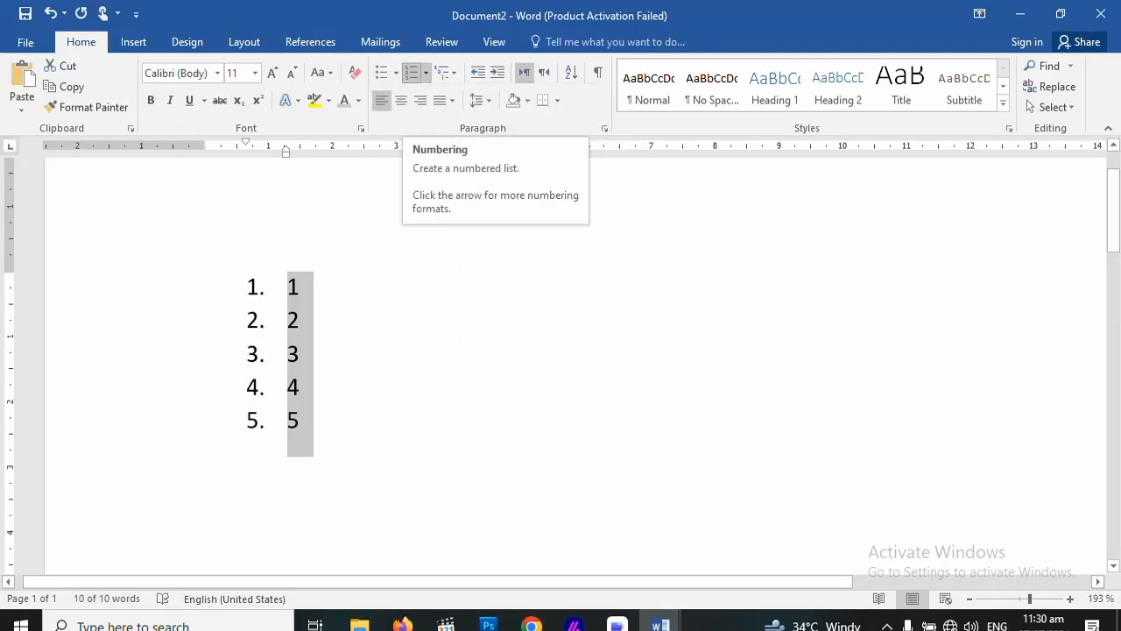
{"action": "left_click", "coordinate": [426, 72]}
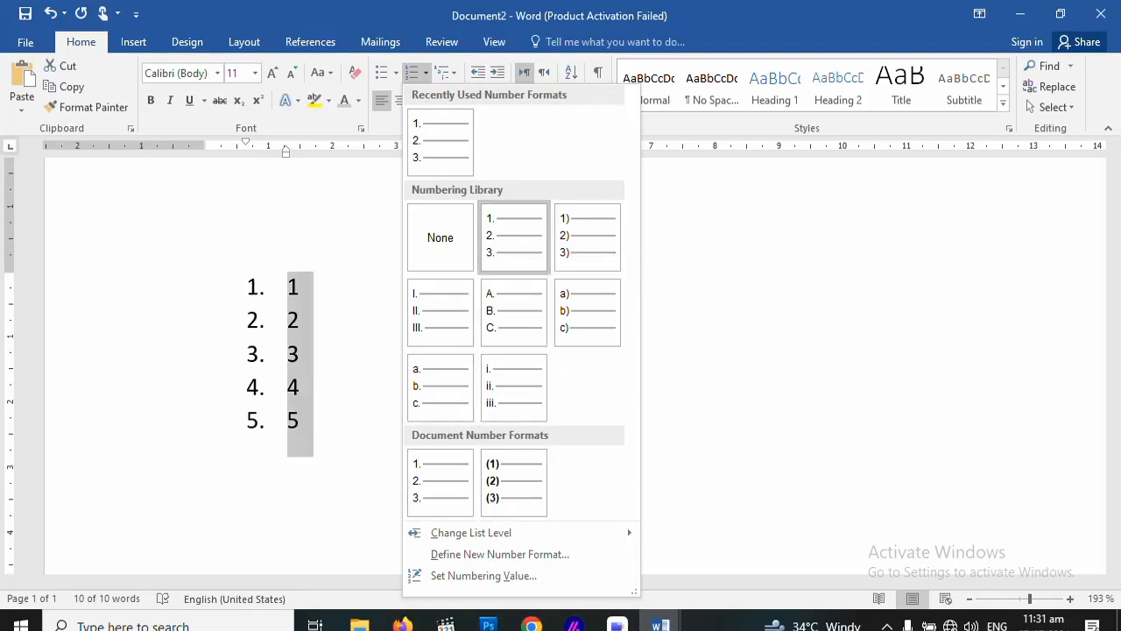
{"action": "key", "text": "Escape"}
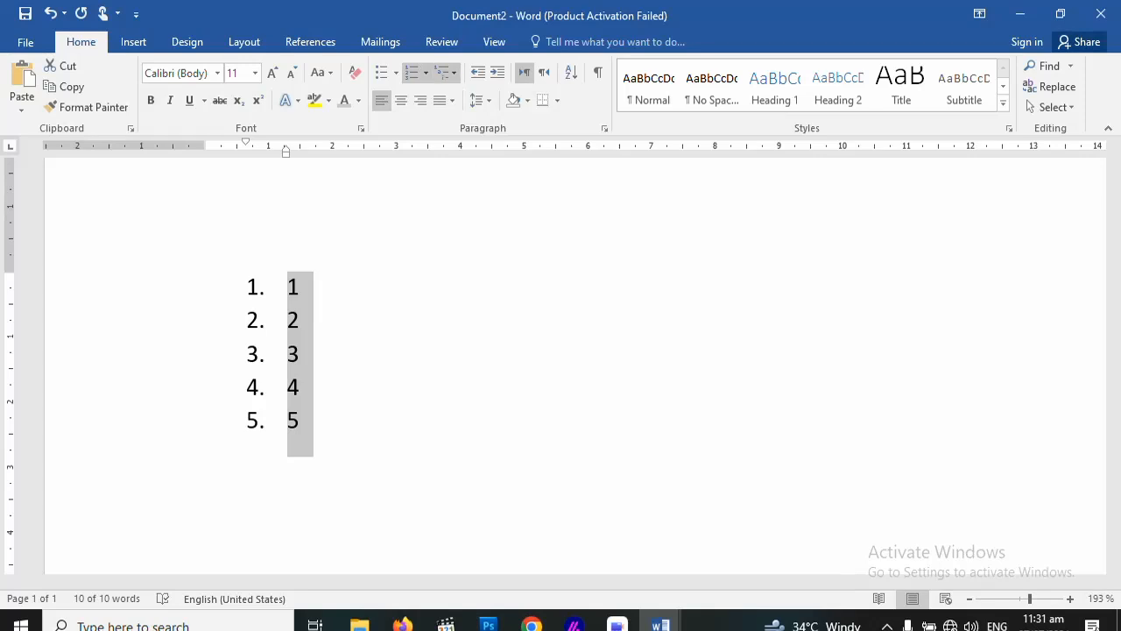
Examine the multilevel list formats available for the numbered list, including the 1) a) i) format
{"action": "left_click", "coordinate": [448, 73]}
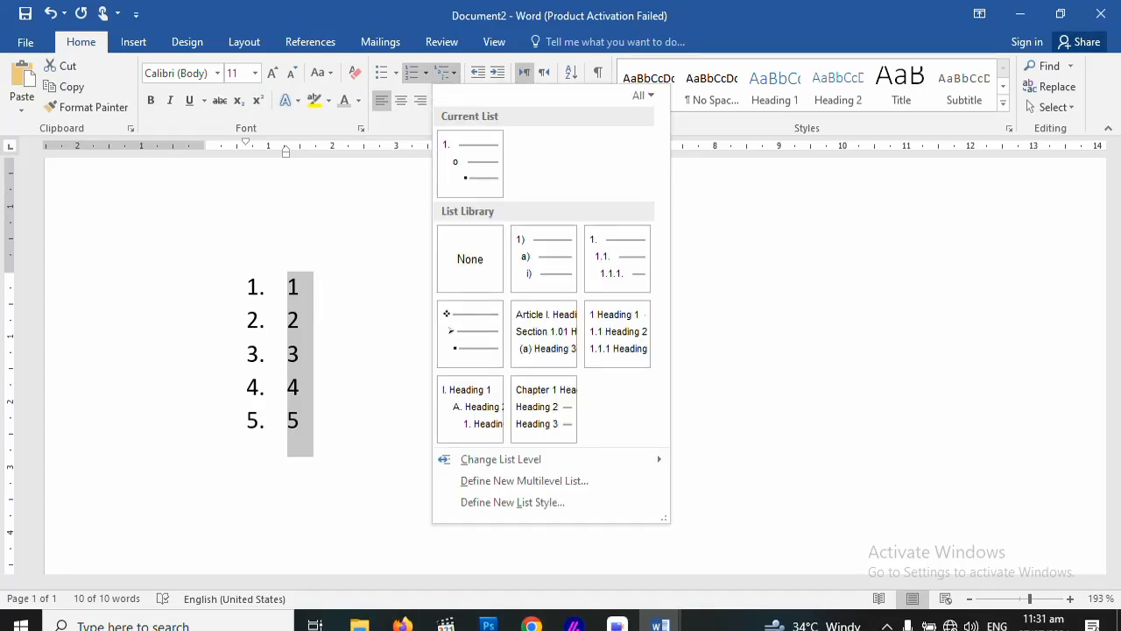
{"action": "mouse_move", "coordinate": [471, 164]}
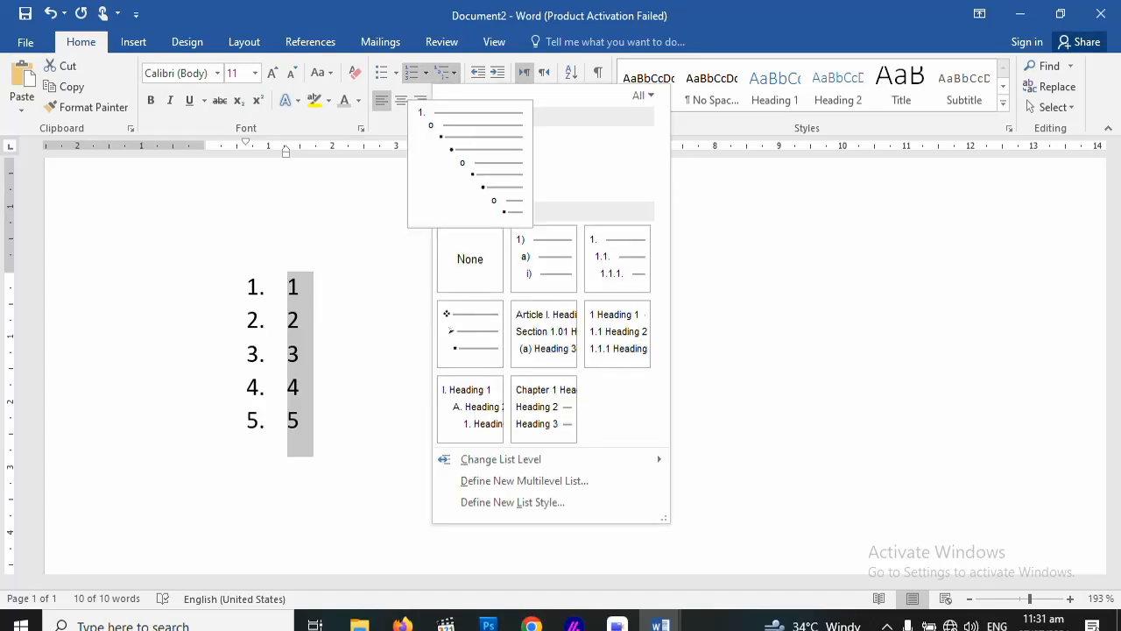
{"action": "mouse_move", "coordinate": [544, 258]}
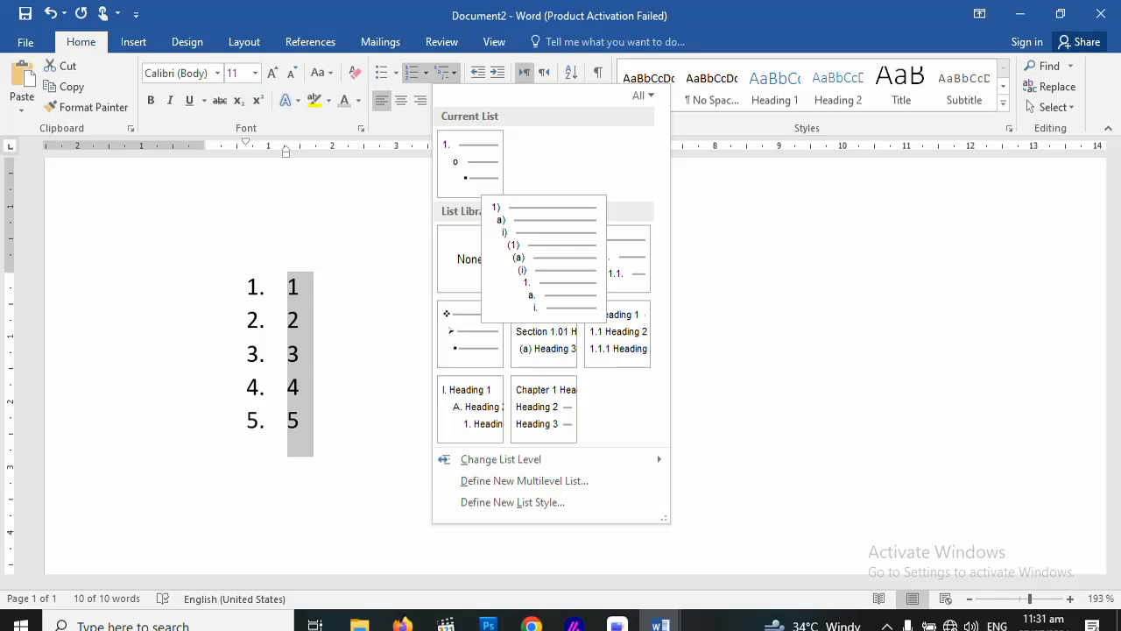
{"action": "left_click", "coordinate": [547, 255]}
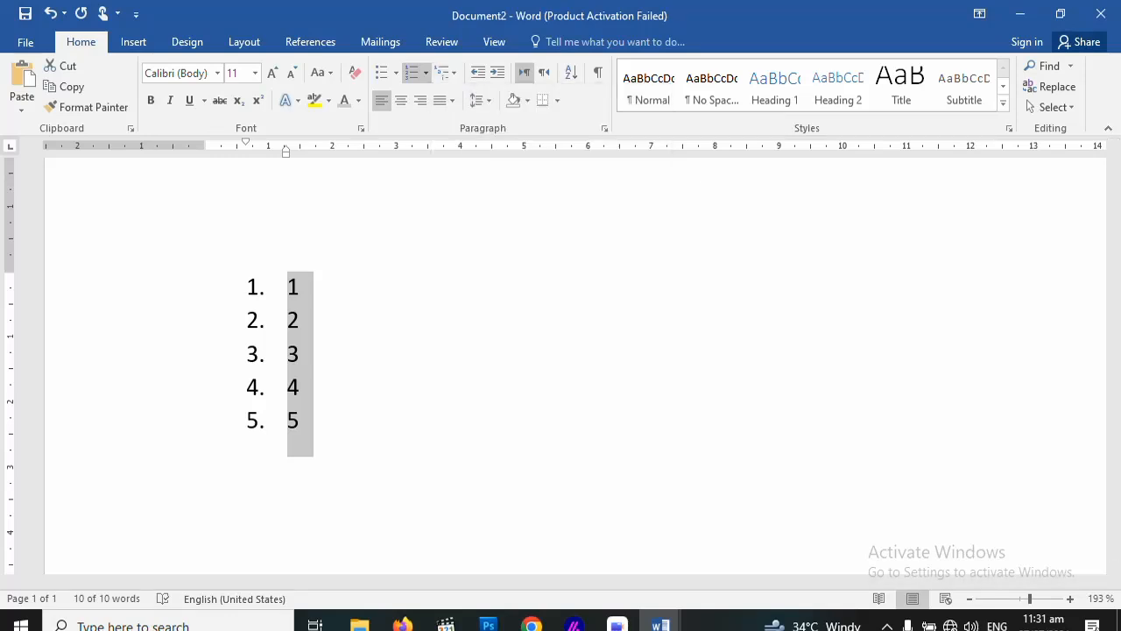
{"action": "left_click", "coordinate": [446, 73]}
{"action": "key", "text": "Escape"}
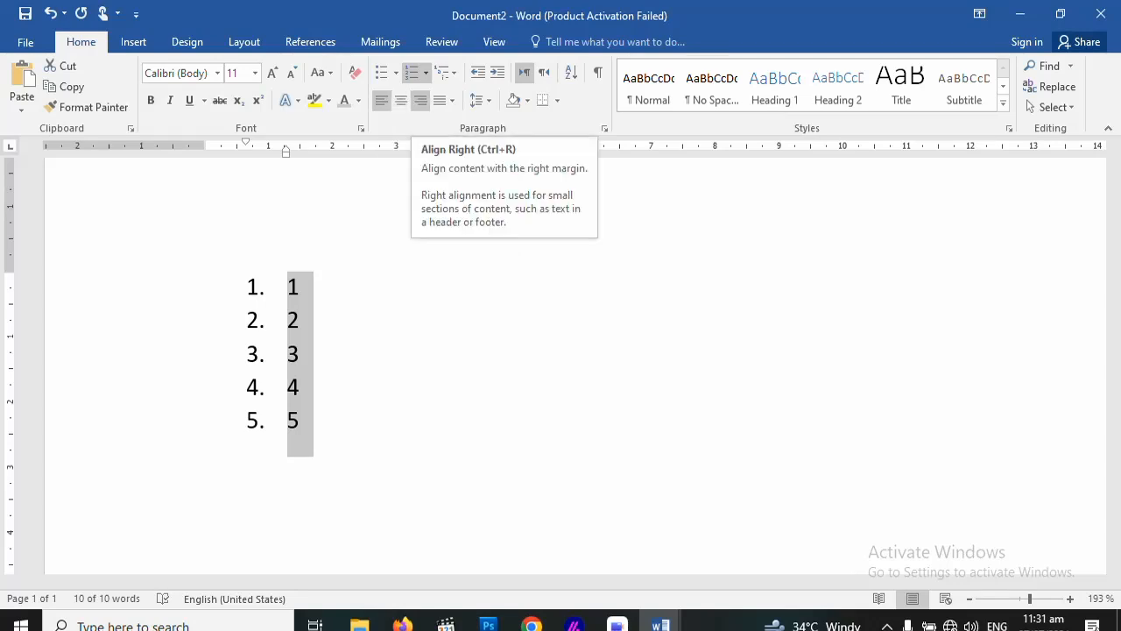
Try right and left alignment on the numbered list, and finish by setting it to Justify
{"action": "left_click", "coordinate": [420, 99]}
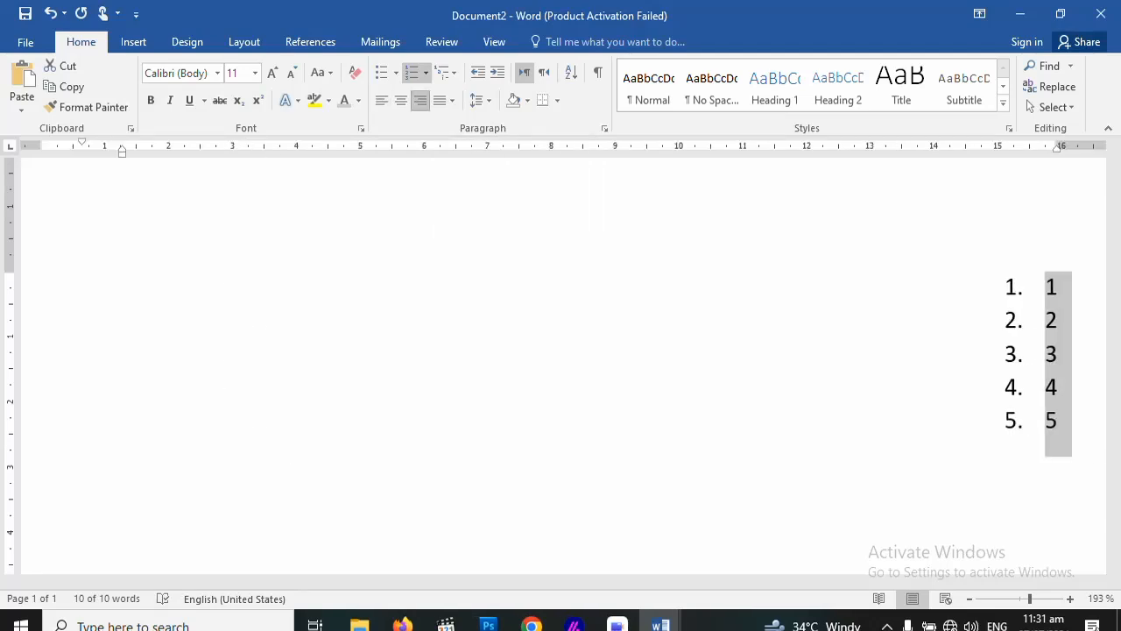
{"action": "key", "text": "ctrl+l"}
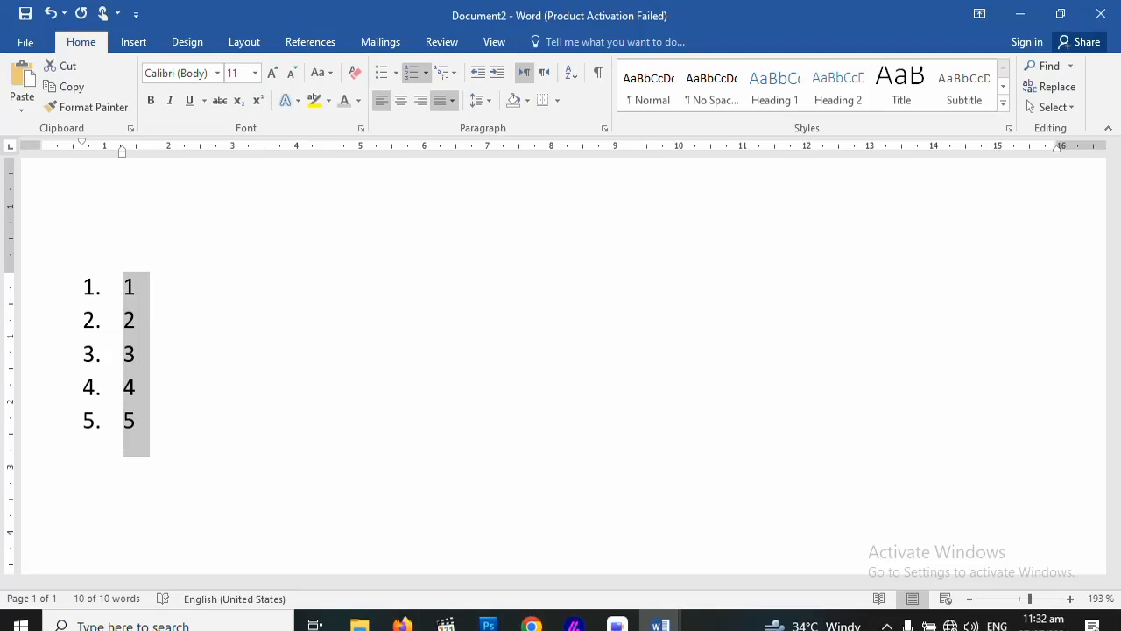
{"action": "left_click", "coordinate": [452, 100]}
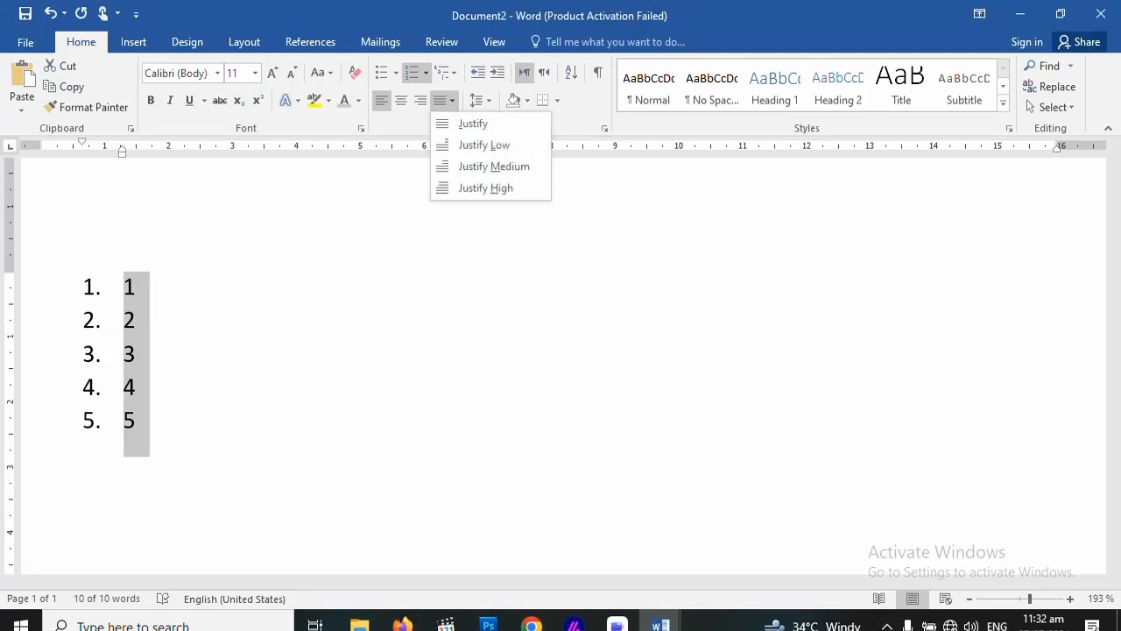
{"action": "left_click", "coordinate": [473, 123]}
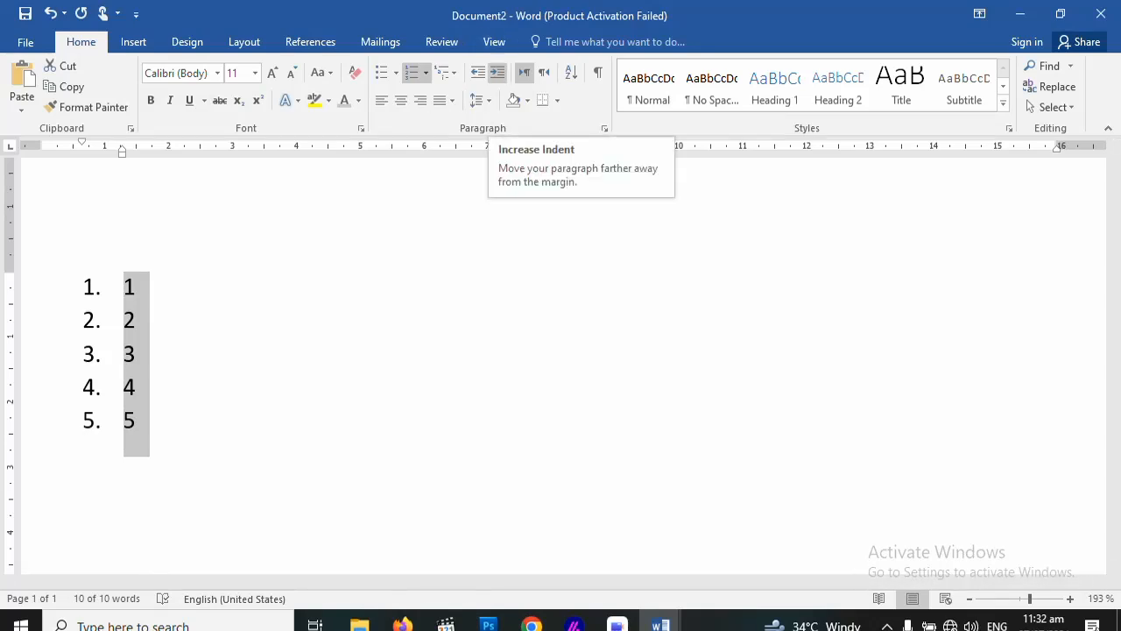
Increase the numbered list's indent by several levels, and decrease it back to the page margin
{"action": "left_click", "coordinate": [496, 72]}
{"action": "left_click", "coordinate": [497, 71]}
{"action": "left_click", "coordinate": [497, 72]}
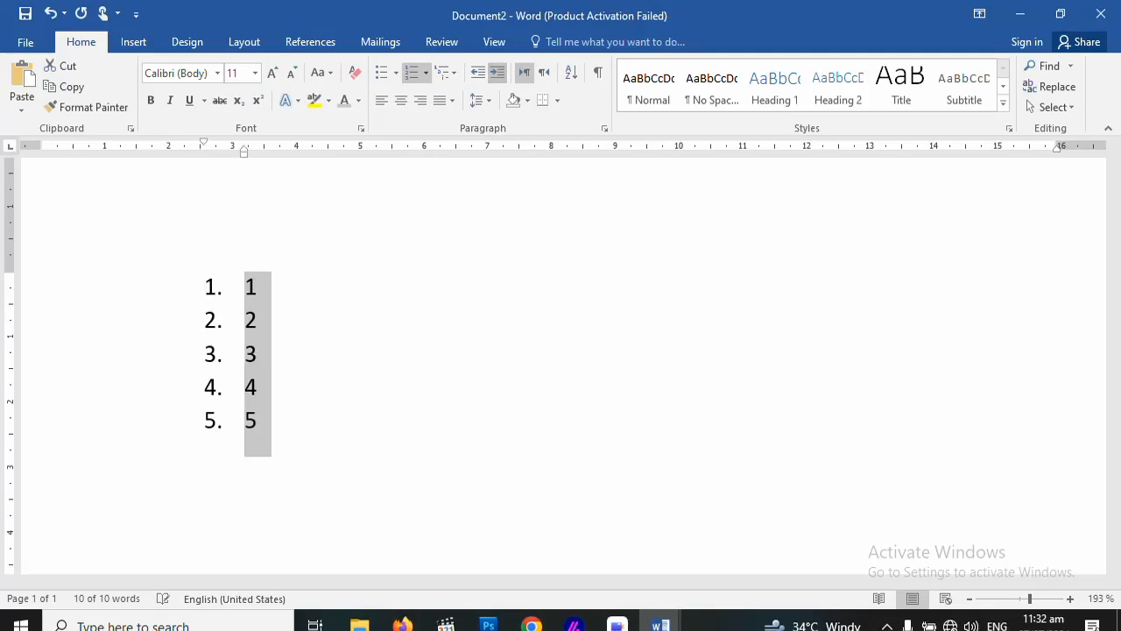
{"action": "left_click", "coordinate": [496, 72]}
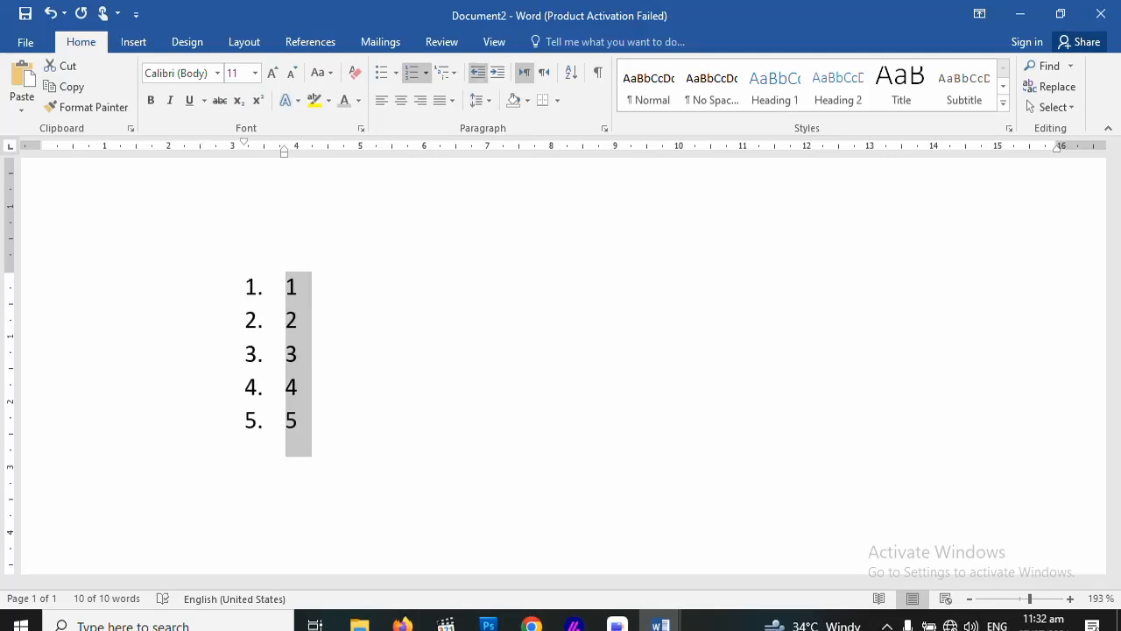
{"action": "left_click", "coordinate": [477, 72]}
{"action": "left_click", "coordinate": [477, 72]}
{"action": "left_click", "coordinate": [477, 72]}
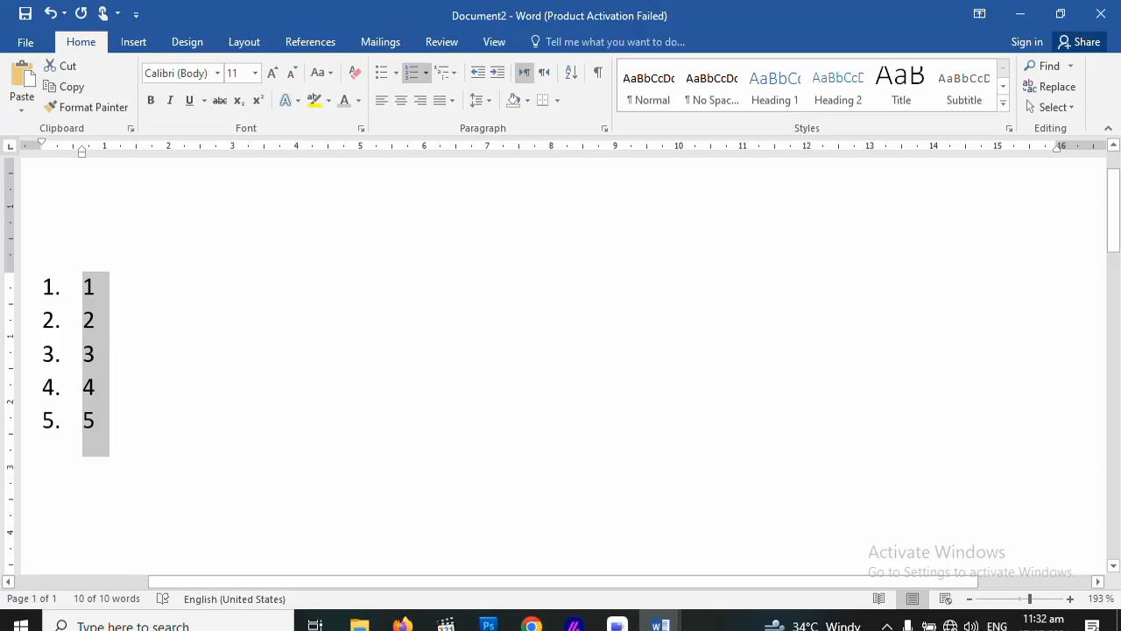
Set the numbered list's line spacing to 1.0 and remove the space after its paragraphs
{"action": "left_click", "coordinate": [481, 100]}
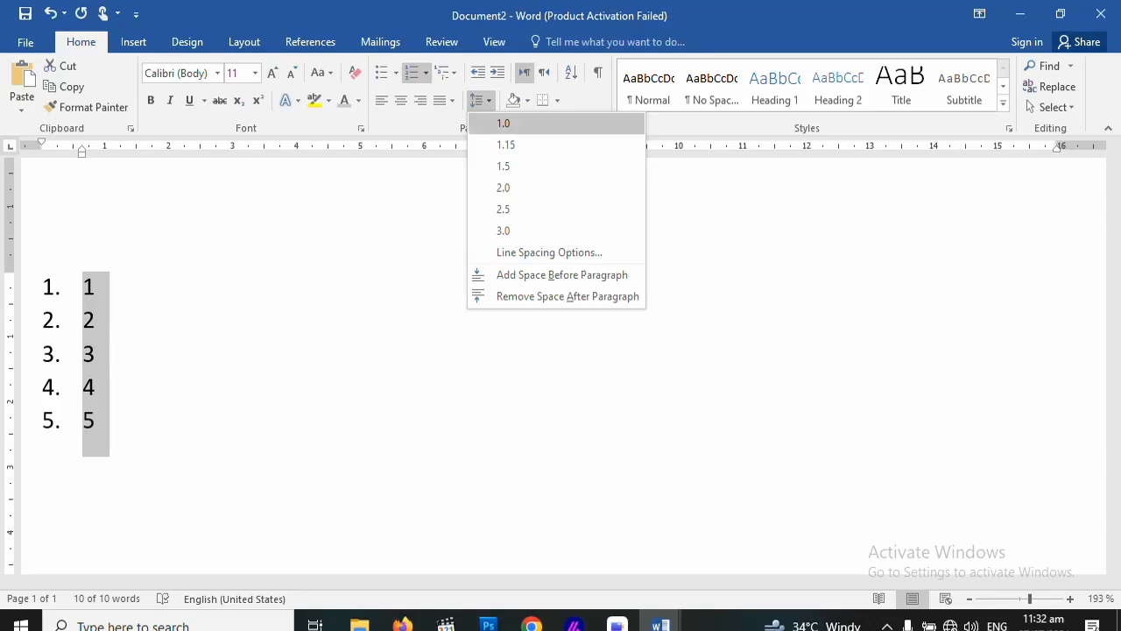
{"action": "left_click", "coordinate": [504, 124]}
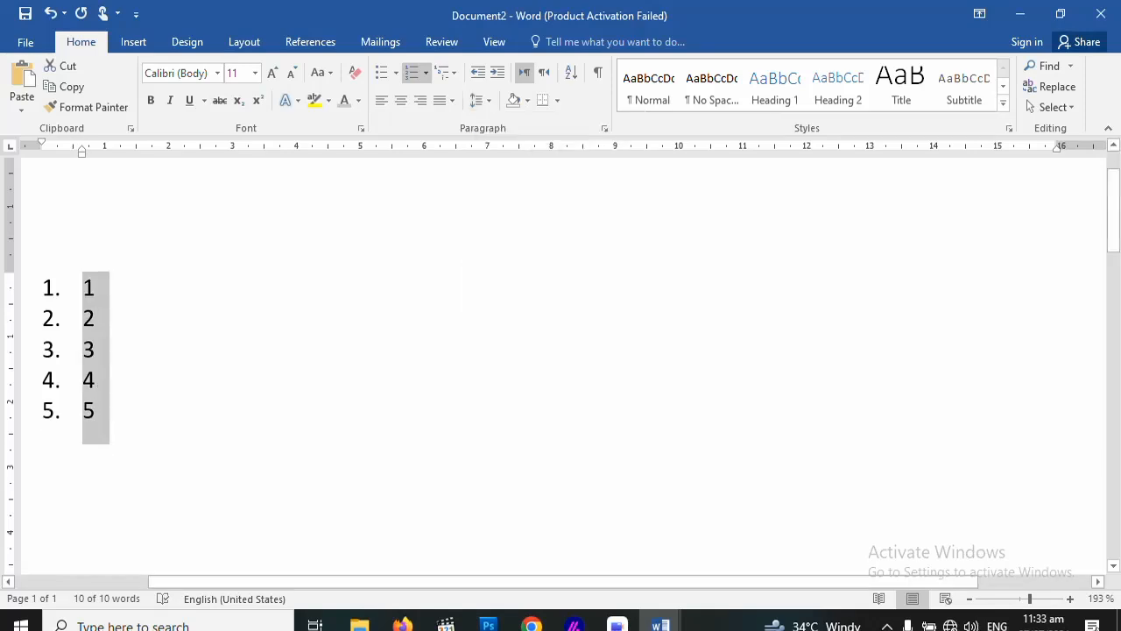
{"action": "left_click", "coordinate": [480, 100]}
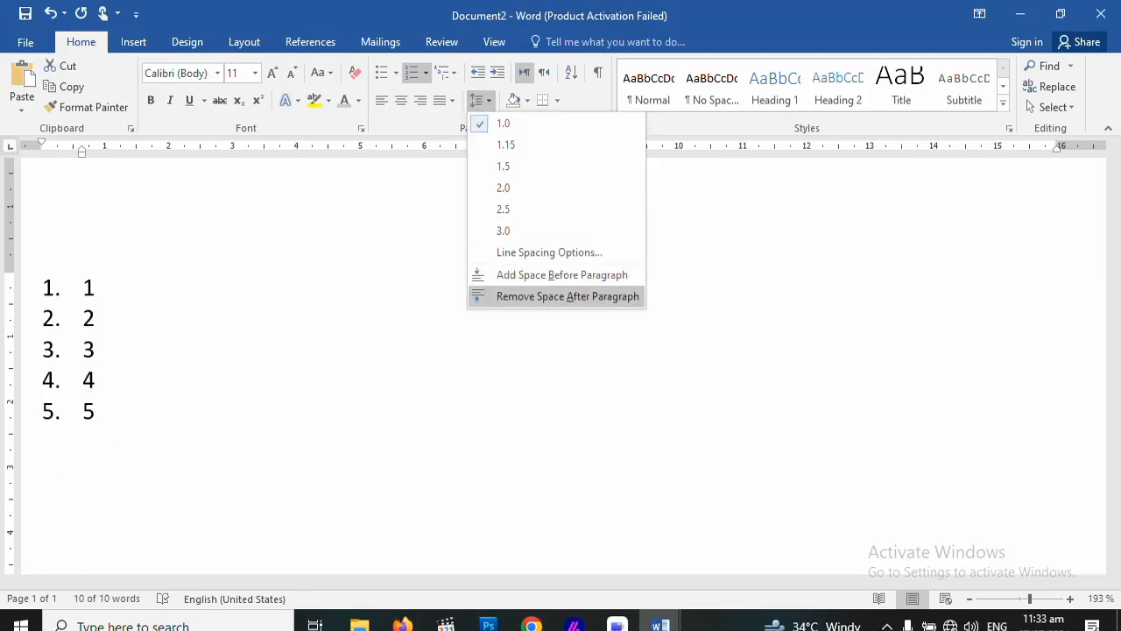
{"action": "left_click", "coordinate": [568, 296]}
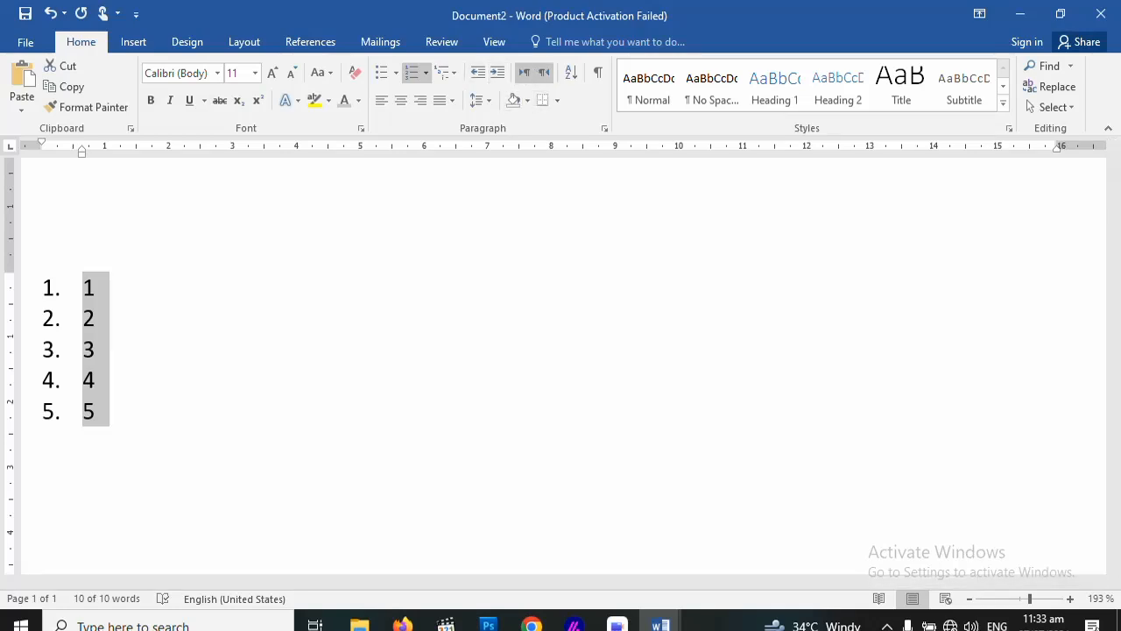
Delete the list entries, and switch the remaining numbered line to right-to-left direction and back to left-to-right
{"action": "key", "text": "BackSpace"}
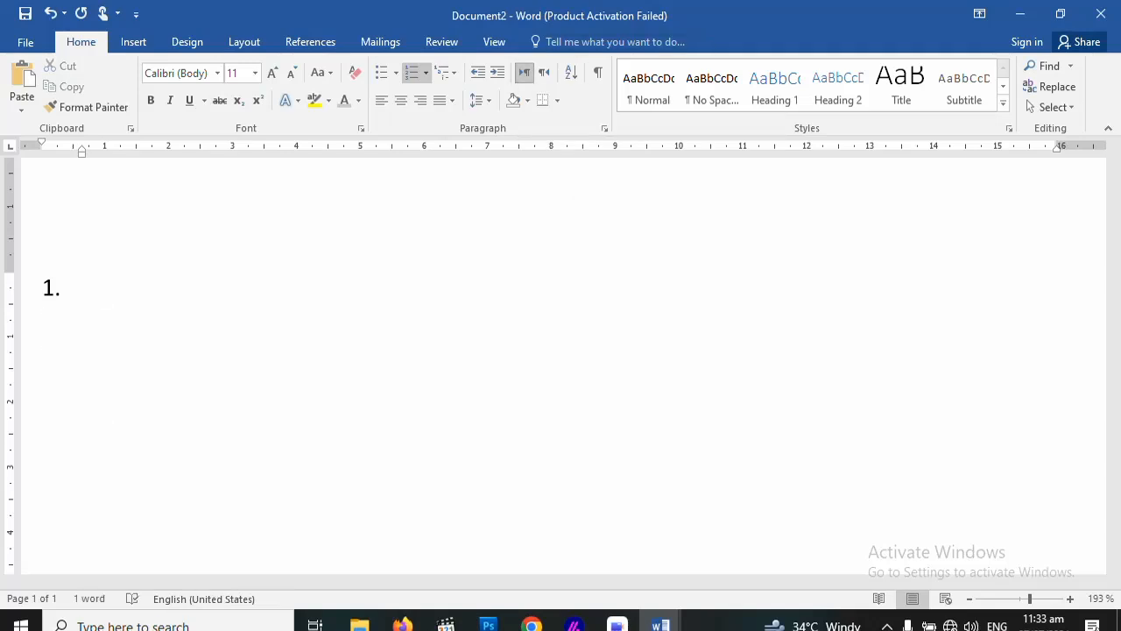
{"action": "left_click", "coordinate": [544, 73]}
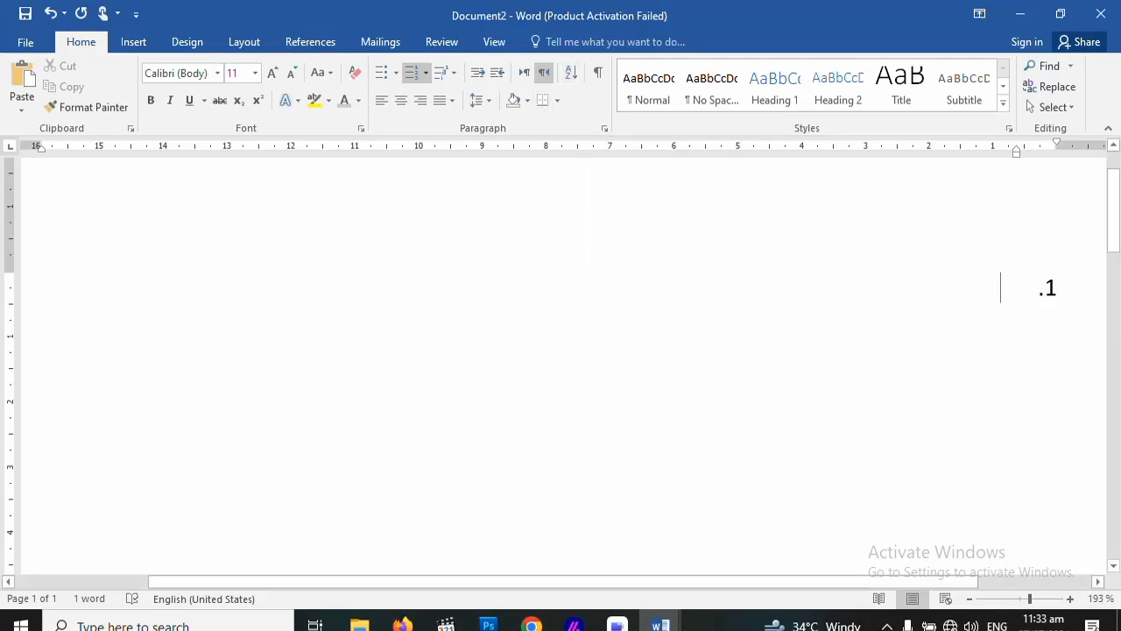
{"action": "key", "text": "ctrl+l"}
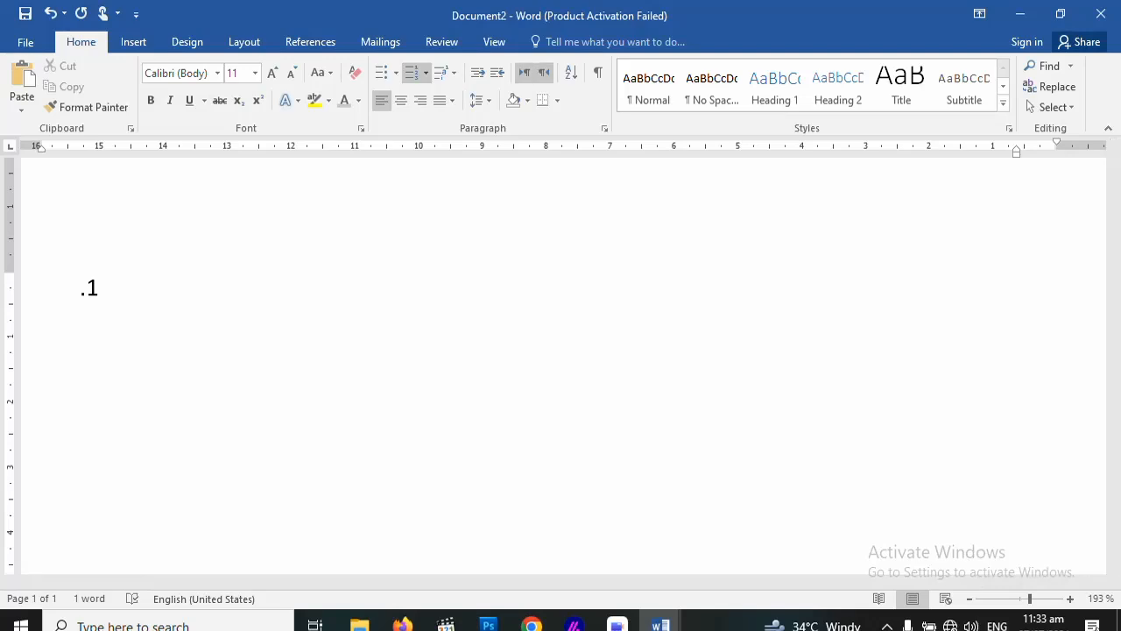
{"action": "left_click", "coordinate": [525, 72]}
{"action": "key", "text": "ctrl+l"}
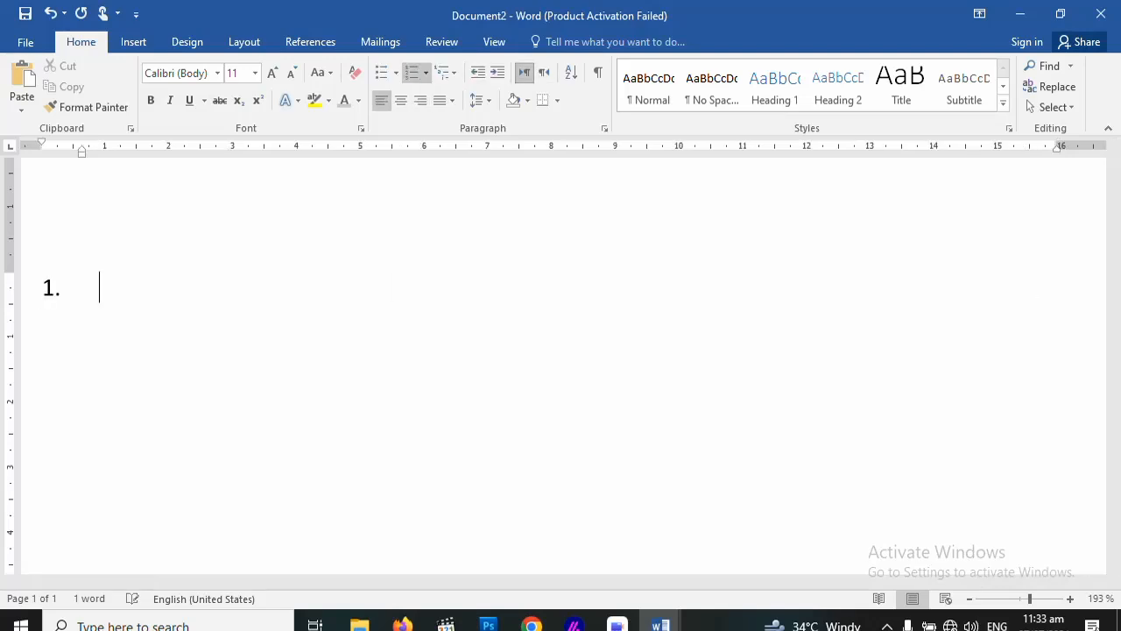
Enter 1, 2, 3, 4 and 5 as five separate items of the numbered list
{"action": "type", "text": "1"}
{"action": "key", "text": "Return"}
{"action": "type", "text": "2"}
{"action": "key", "text": "Return"}
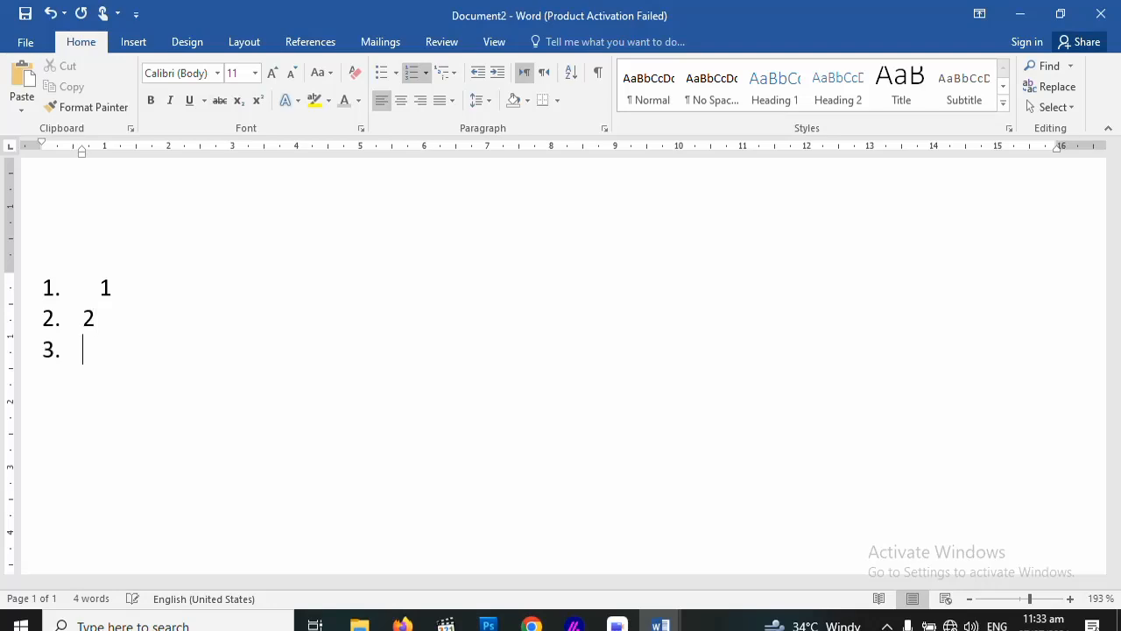
{"action": "type", "text": "3"}
{"action": "key", "text": "Return"}
{"action": "type", "text": "4"}
{"action": "key", "text": "Return"}
{"action": "type", "text": "5"}
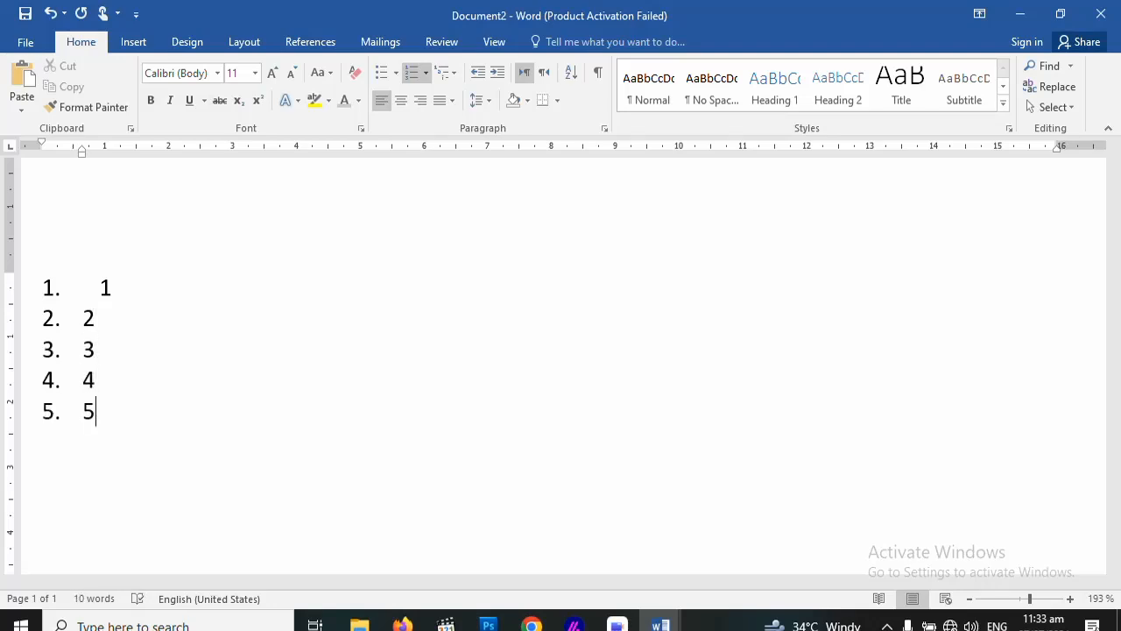
Sort the five list items by paragraphs as numbers in descending order
{"action": "key", "text": "shift+Home"}
{"action": "key", "text": "shift+Up"}
{"action": "key", "text": "shift+Up"}
{"action": "key", "text": "shift+Up"}
{"action": "key", "text": "shift+Up"}
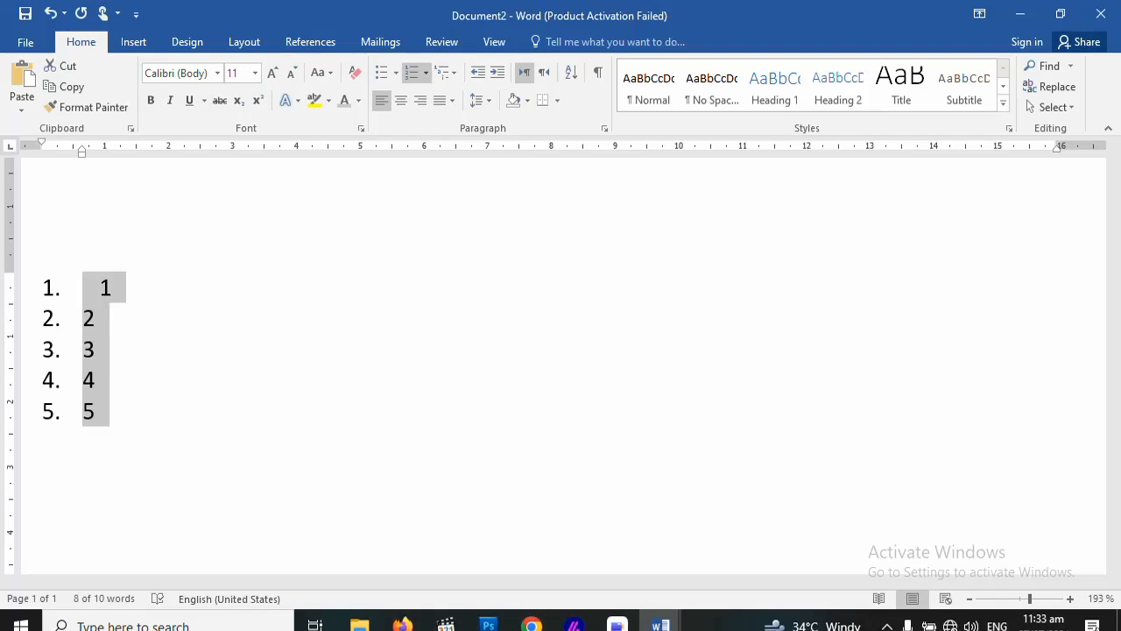
{"action": "left_click_drag", "start_coordinate": [91, 350], "coordinate": [123, 438]}
{"action": "left_click", "coordinate": [571, 72]}
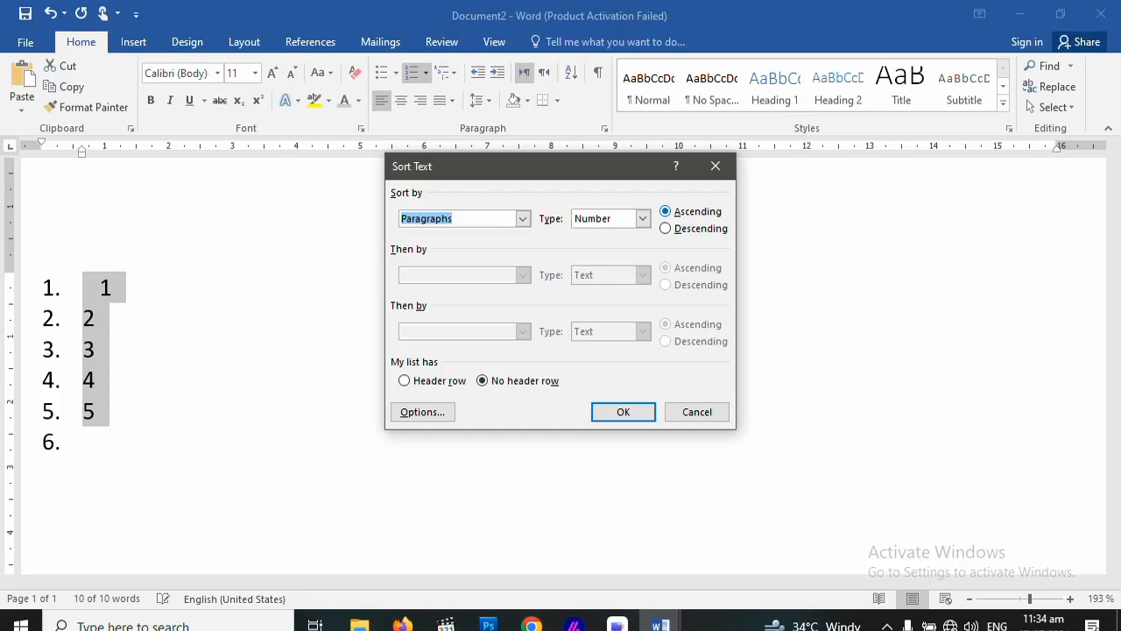
{"action": "left_click", "coordinate": [666, 229]}
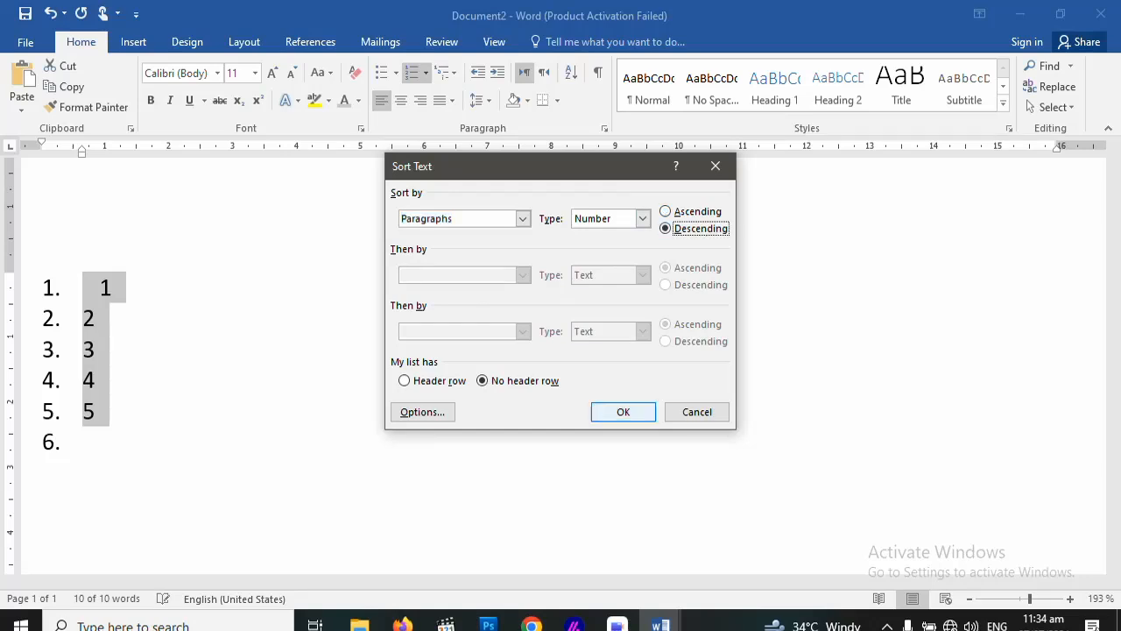
{"action": "key", "text": "Return"}
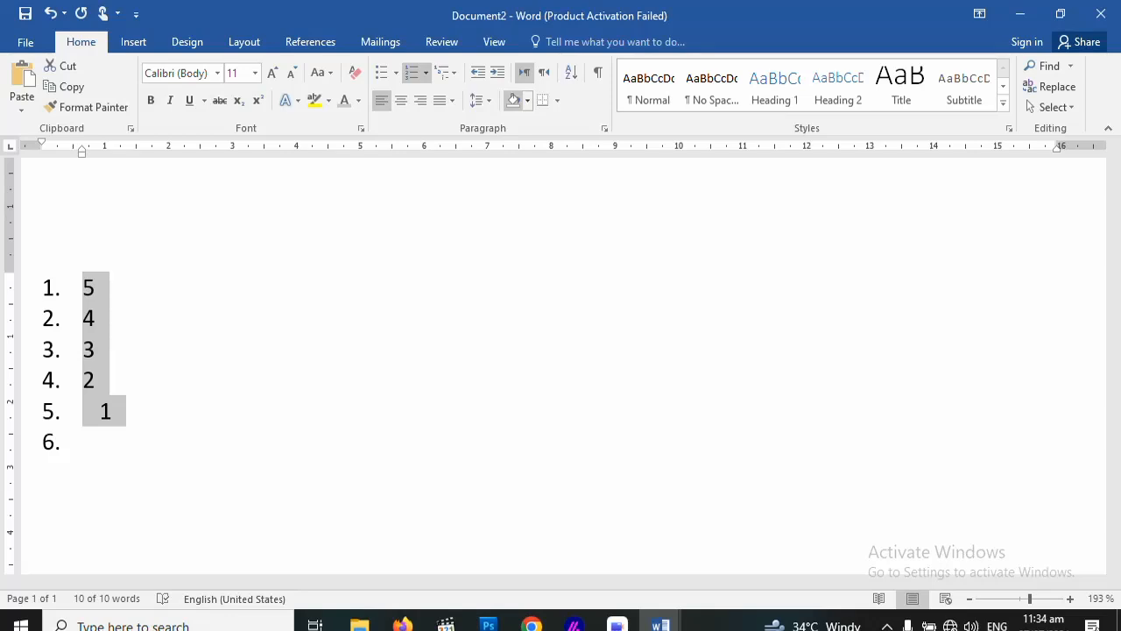
Clear the whole document and its numbering, and generate one paragraph of sample text with =rand(1)
{"action": "left_click", "coordinate": [97, 318]}
{"action": "key", "text": "ctrl+a"}
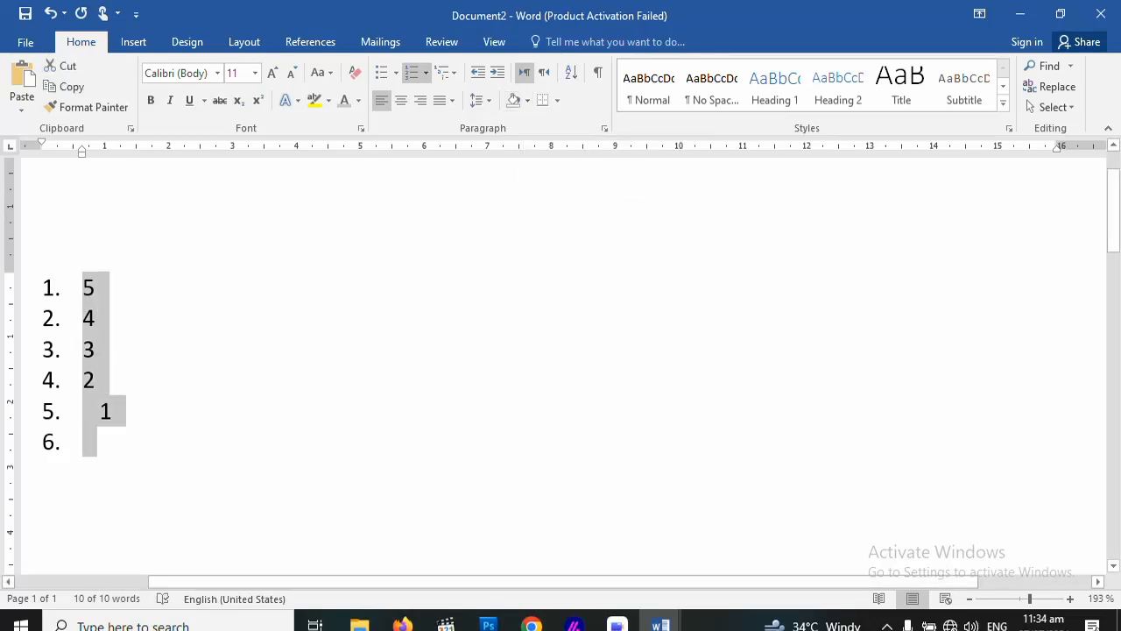
{"action": "key", "text": "BackSpace"}
{"action": "key", "text": "BackSpace"}
{"action": "key", "text": "BackSpace"}
{"action": "type", "text": "=rand(1)"}
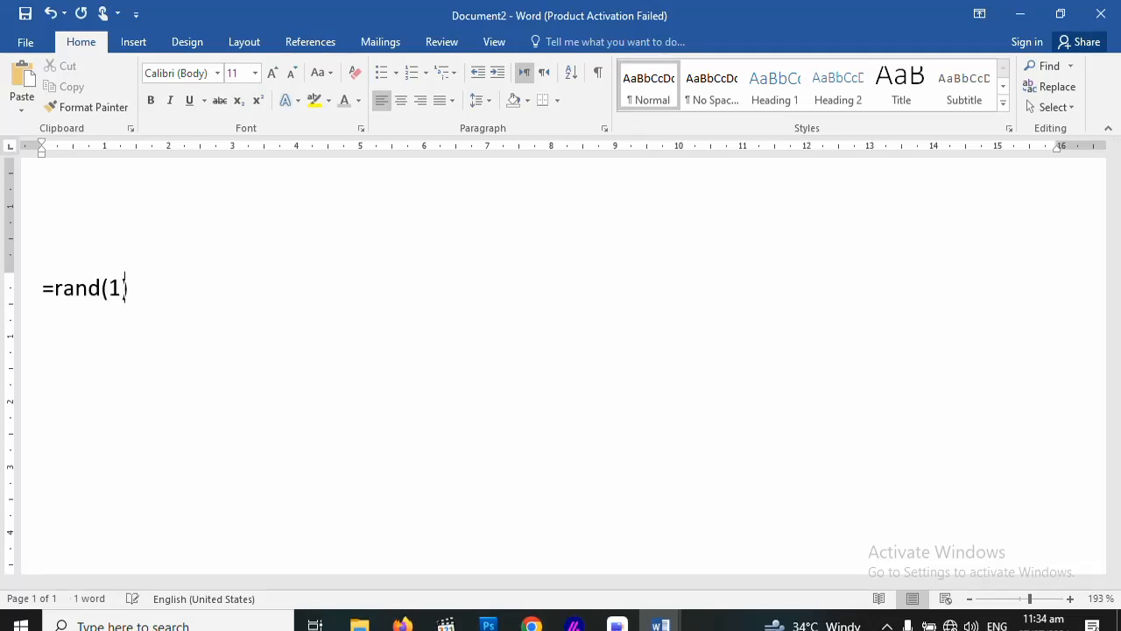
{"action": "key", "text": "Return"}
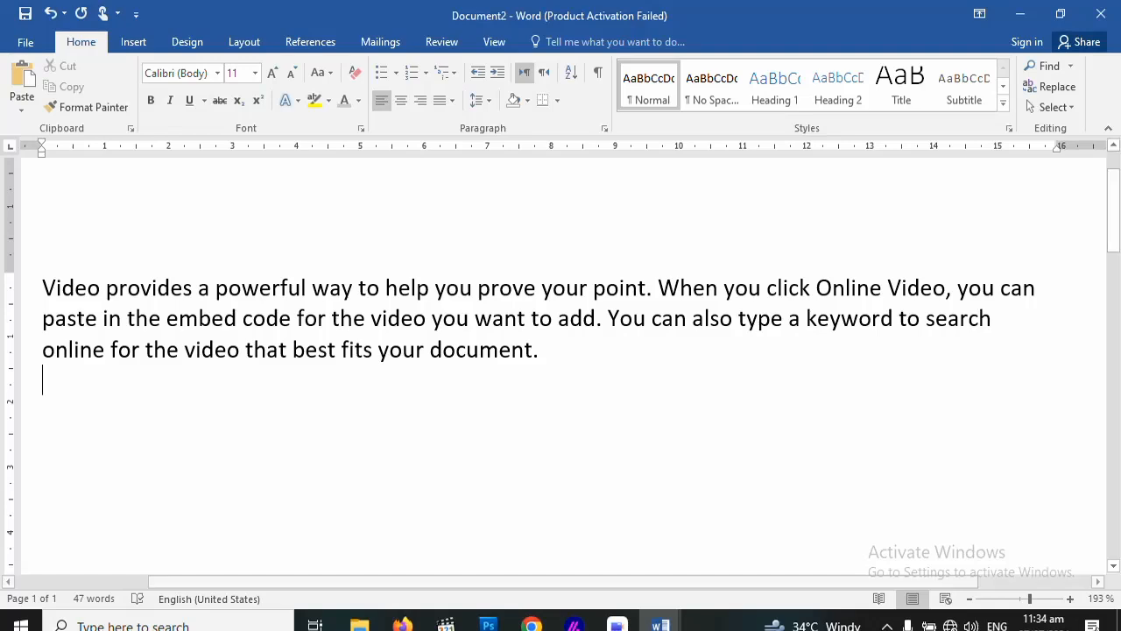
Apply blue shading to the first sentence, "Video provides a powerful way to help you prove your point."
{"action": "left_click", "coordinate": [647, 288]}
{"action": "key", "text": "Right"}
{"action": "key", "text": "ctrl+shift+Left"}
{"action": "key", "text": "ctrl+shift+Left"}
{"action": "key", "text": "ctrl+shift+Left"}
{"action": "key", "text": "ctrl+shift+Left"}
{"action": "key", "text": "ctrl+shift+Left"}
{"action": "key", "text": "ctrl+shift+Left"}
{"action": "key", "text": "ctrl+shift+Left"}
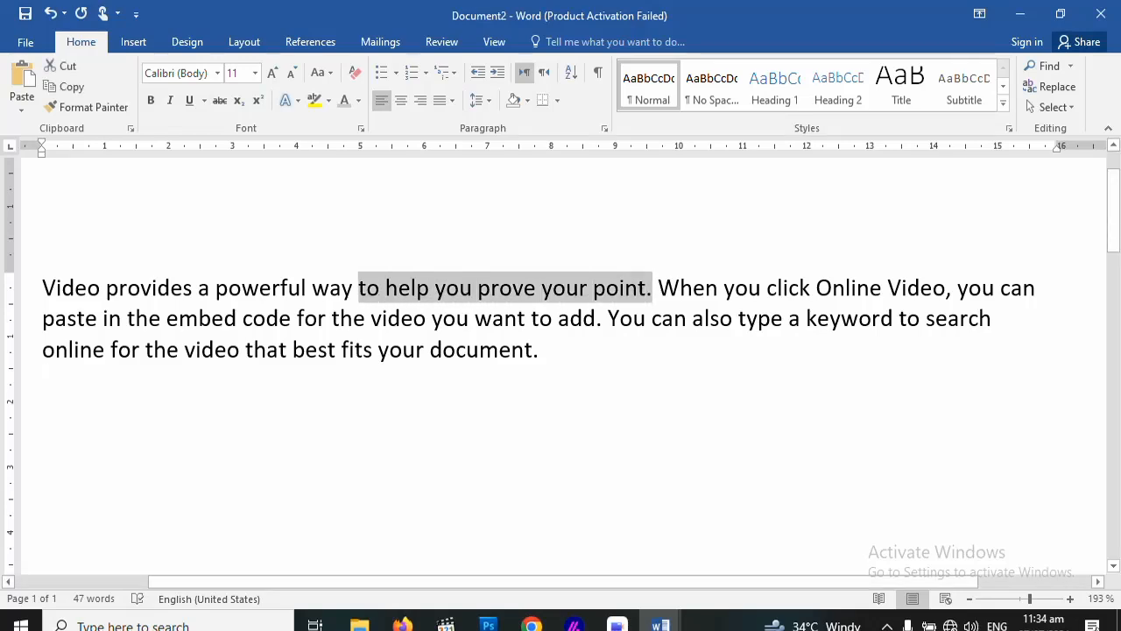
{"action": "key", "text": "ctrl+shift+Left"}
{"action": "key", "text": "ctrl+shift+Left"}
{"action": "key", "text": "ctrl+shift+Left"}
{"action": "key", "text": "ctrl+shift+Left"}
{"action": "key", "text": "ctrl+shift+Left"}
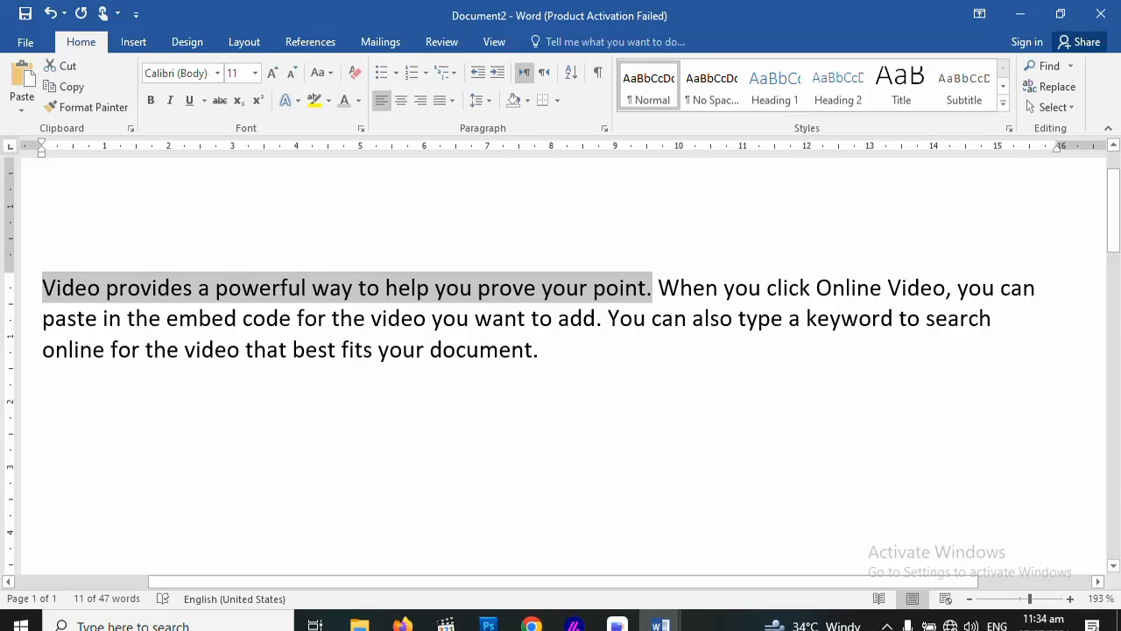
{"action": "left_click", "coordinate": [527, 100]}
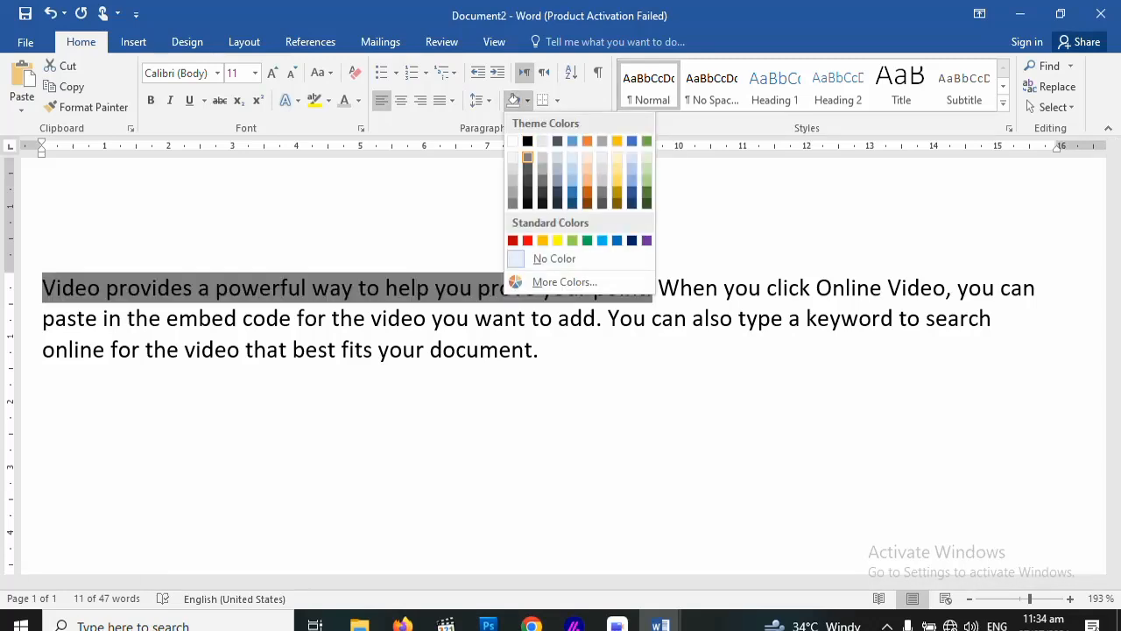
{"action": "left_click", "coordinate": [572, 182]}
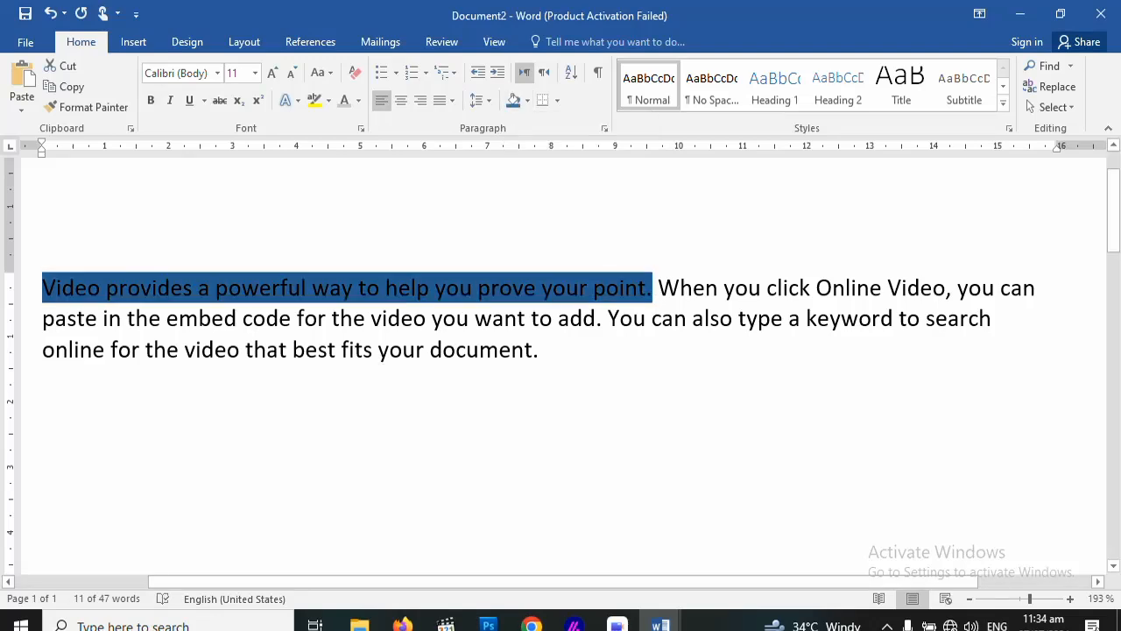
Apply All Borders to the words "When you click Online Video," in the sample paragraph
{"action": "left_click", "coordinate": [681, 287]}
{"action": "left_click", "coordinate": [557, 100]}
{"action": "left_click", "coordinate": [557, 100]}
{"action": "left_click", "coordinate": [659, 288]}
{"action": "key", "text": "shift+Right"}
{"action": "key", "text": "shift+Right"}
{"action": "key", "text": "shift+Right"}
{"action": "key", "text": "shift+Right"}
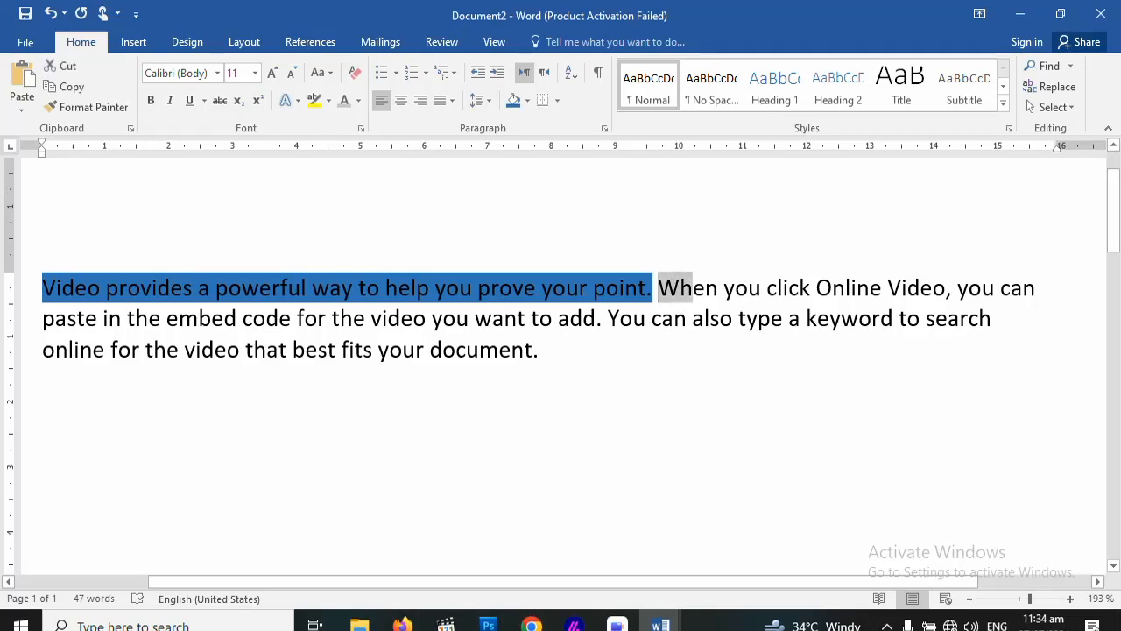
{"action": "key", "text": "shift+Right"}
{"action": "key", "text": "shift+Right"}
{"action": "key", "text": "shift+Right"}
{"action": "key", "text": "shift+Right"}
{"action": "key", "text": "shift+Right"}
{"action": "key", "text": "shift+Right"}
{"action": "key", "text": "shift+Right"}
{"action": "key", "text": "shift+Right"}
{"action": "key", "text": "shift+Right"}
{"action": "key", "text": "shift+Right"}
{"action": "key", "text": "shift+Right"}
{"action": "key", "text": "shift+Right"}
{"action": "key", "text": "shift+Right"}
{"action": "key", "text": "shift+Right"}
{"action": "key", "text": "shift+Right"}
{"action": "key", "text": "shift+Right"}
{"action": "key", "text": "shift+Right"}
{"action": "key", "text": "shift+Right"}
{"action": "key", "text": "shift+Right"}
{"action": "key", "text": "shift+Right"}
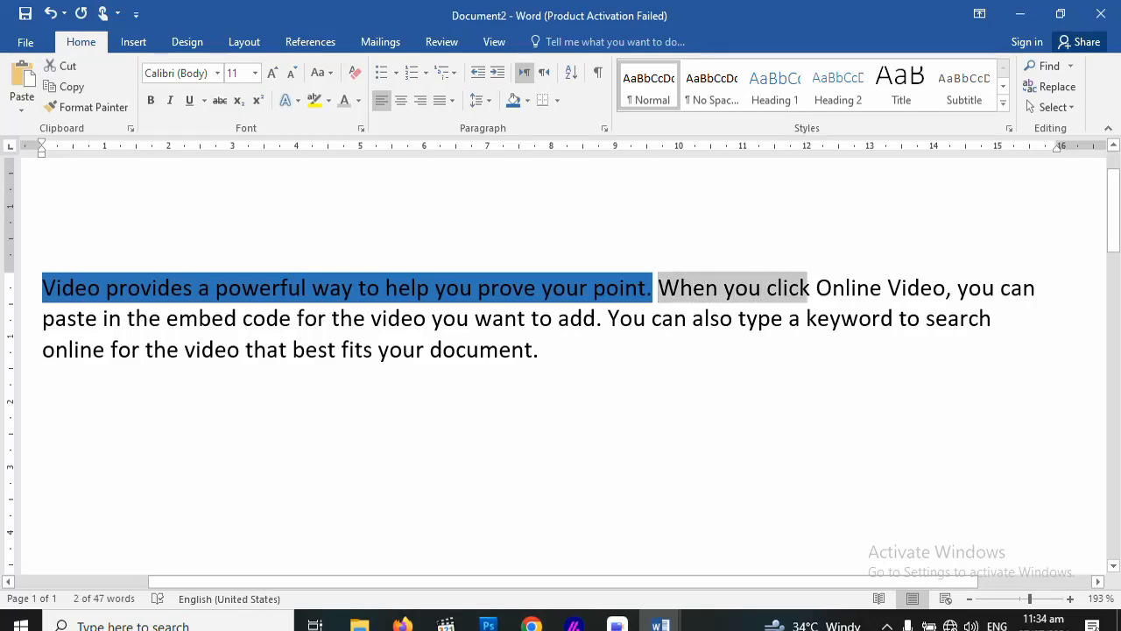
{"action": "key", "text": "shift+Right"}
{"action": "key", "text": "shift+Right"}
{"action": "key", "text": "shift+Right"}
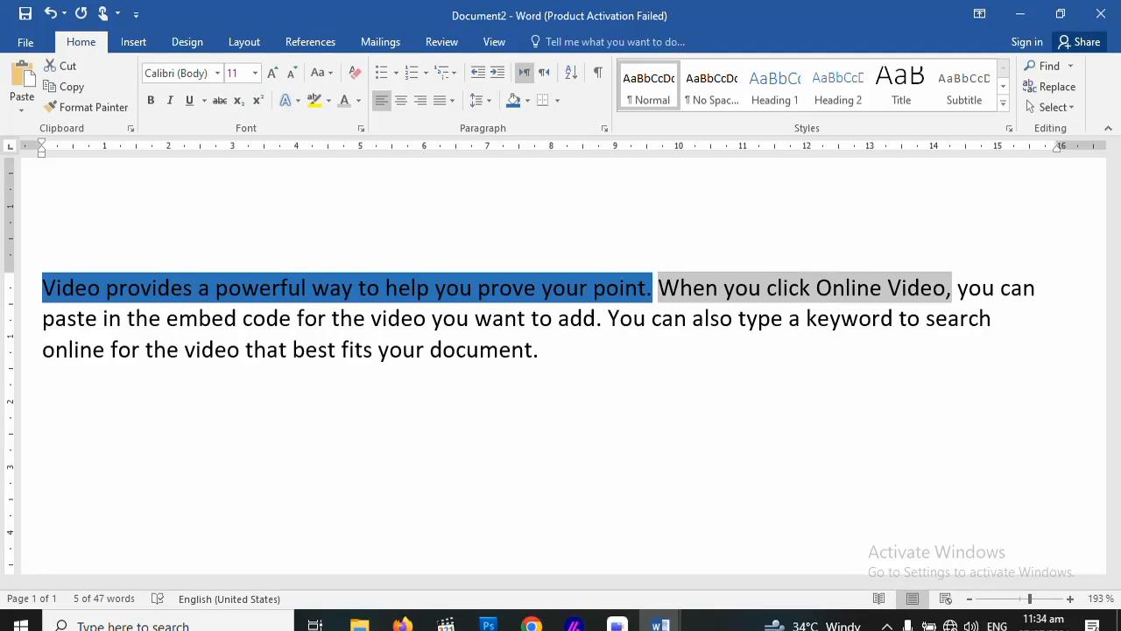
{"action": "left_click", "coordinate": [557, 100]}
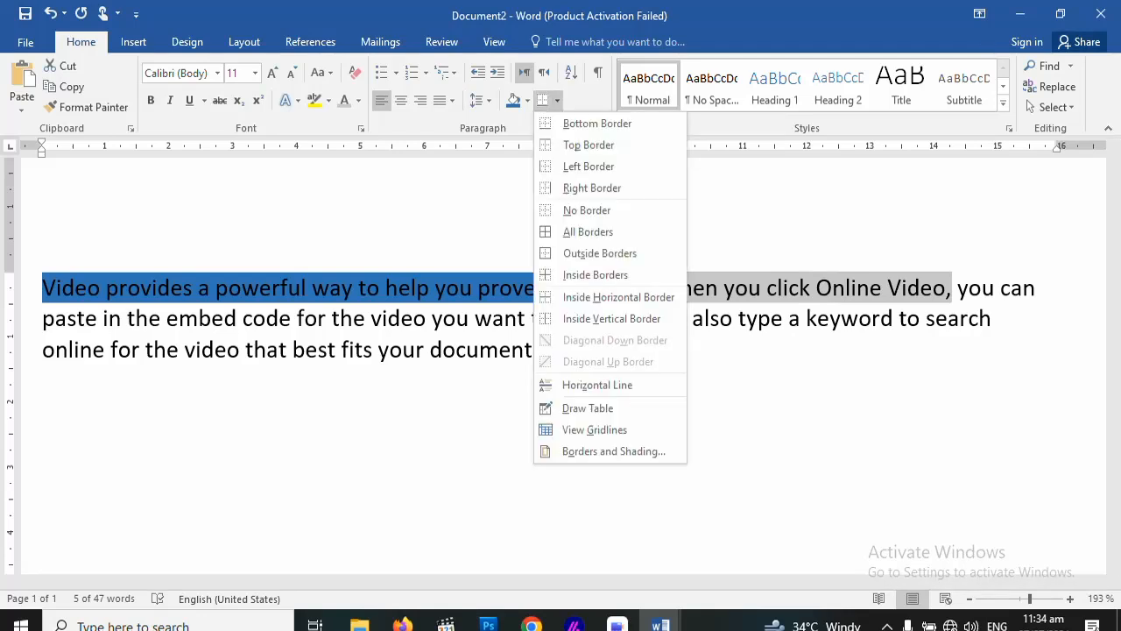
{"action": "left_click", "coordinate": [587, 232]}
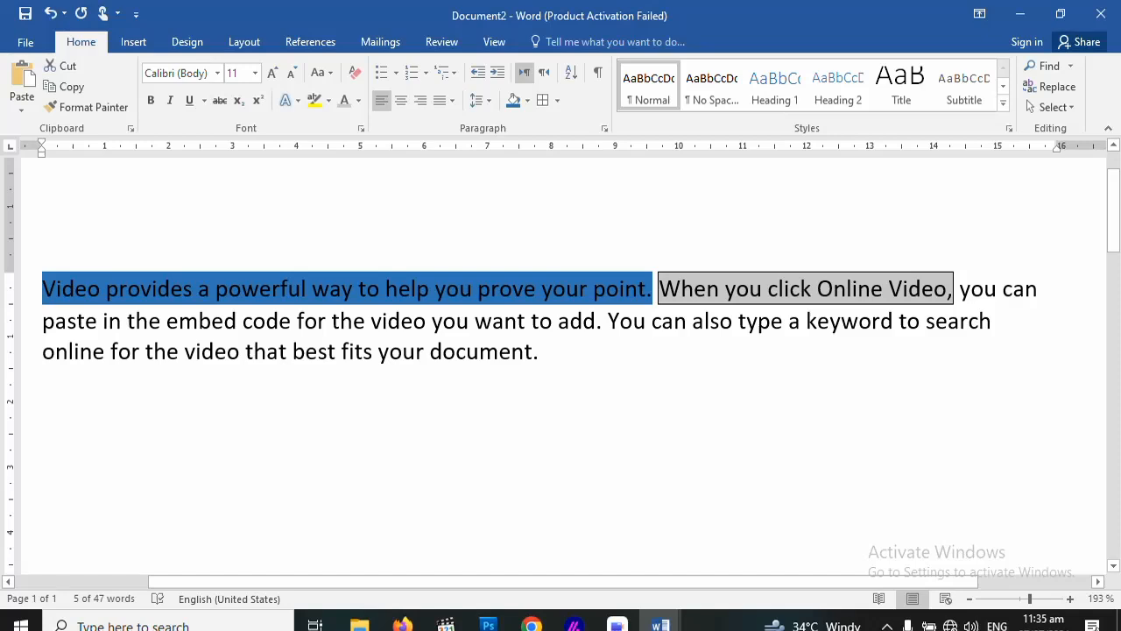
{"action": "left_click", "coordinate": [789, 321]}
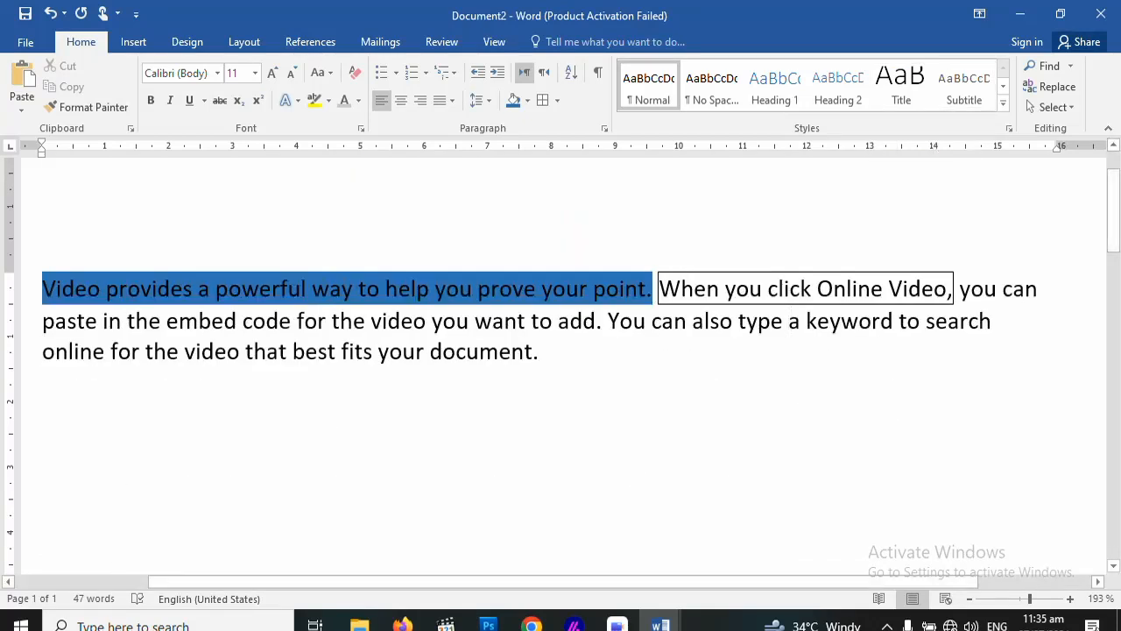
Undo the border and shading back to the =rand(1) line and regenerate one plain paragraph of sample text
{"action": "left_click", "coordinate": [622, 278]}
{"action": "key", "text": "ctrl+z"}
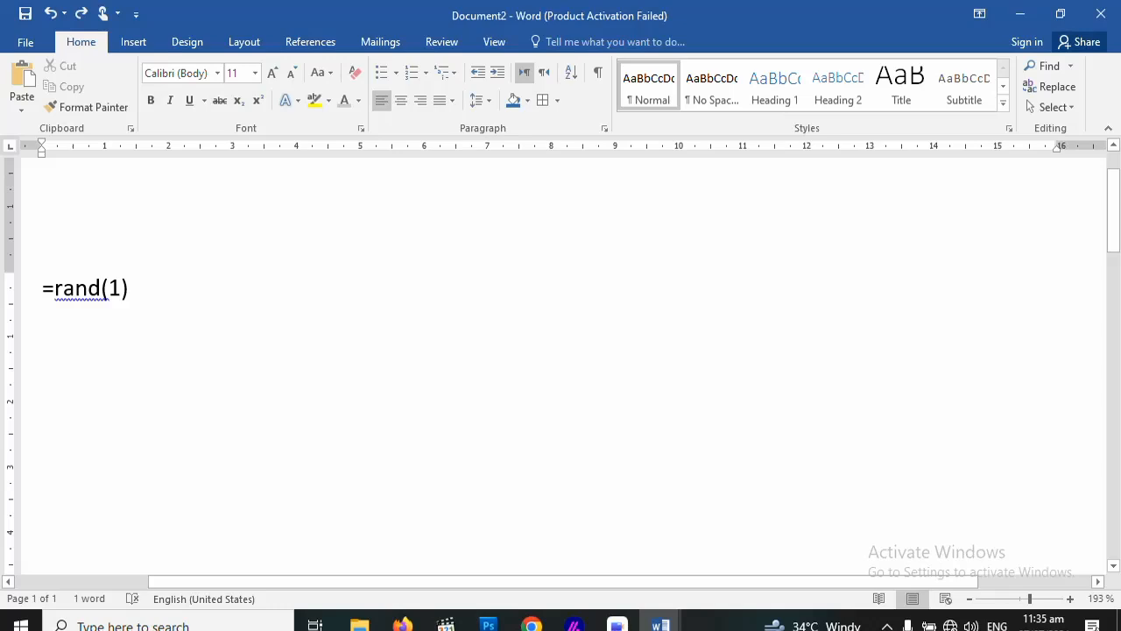
{"action": "key", "text": "BackSpace"}
{"action": "key", "text": "BackSpace"}
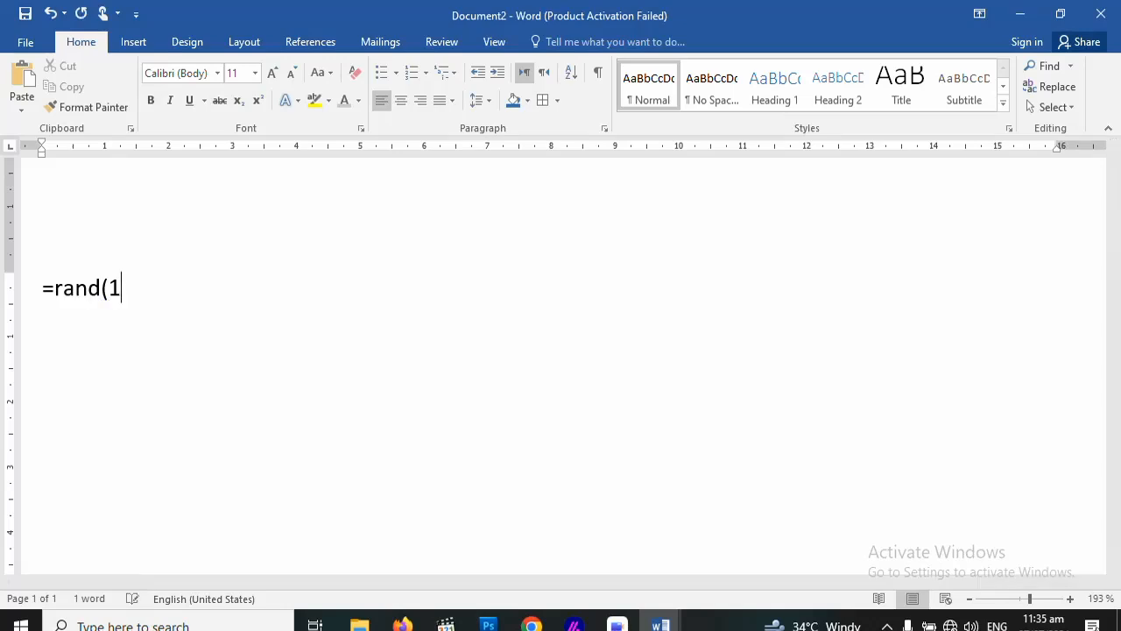
{"action": "type", "text": ")"}
{"action": "key", "text": "Return"}
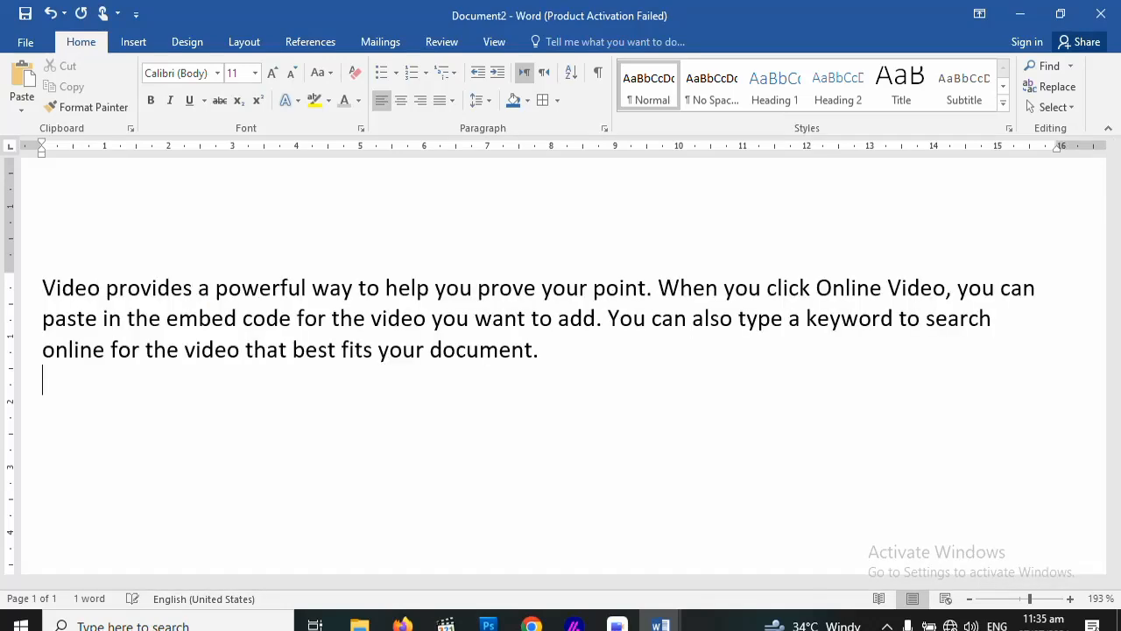
Apply the Heading 1 style to "Video provides a powerful way to help you prove your point", leaving out the full stop
{"action": "key", "text": "Left"}
{"action": "key", "text": "Left"}
{"action": "key", "text": "Up"}
{"action": "key", "text": "Up"}
{"action": "key", "text": "Right"}
{"action": "key", "text": "Right"}
{"action": "key", "text": "Right"}
{"action": "key", "text": "Right"}
{"action": "key", "text": "Right"}
{"action": "key", "text": "Right"}
{"action": "key", "text": "Right"}
{"action": "key", "text": "Right"}
{"action": "key", "text": "Right"}
{"action": "key", "text": "Right"}
{"action": "key", "text": "Right"}
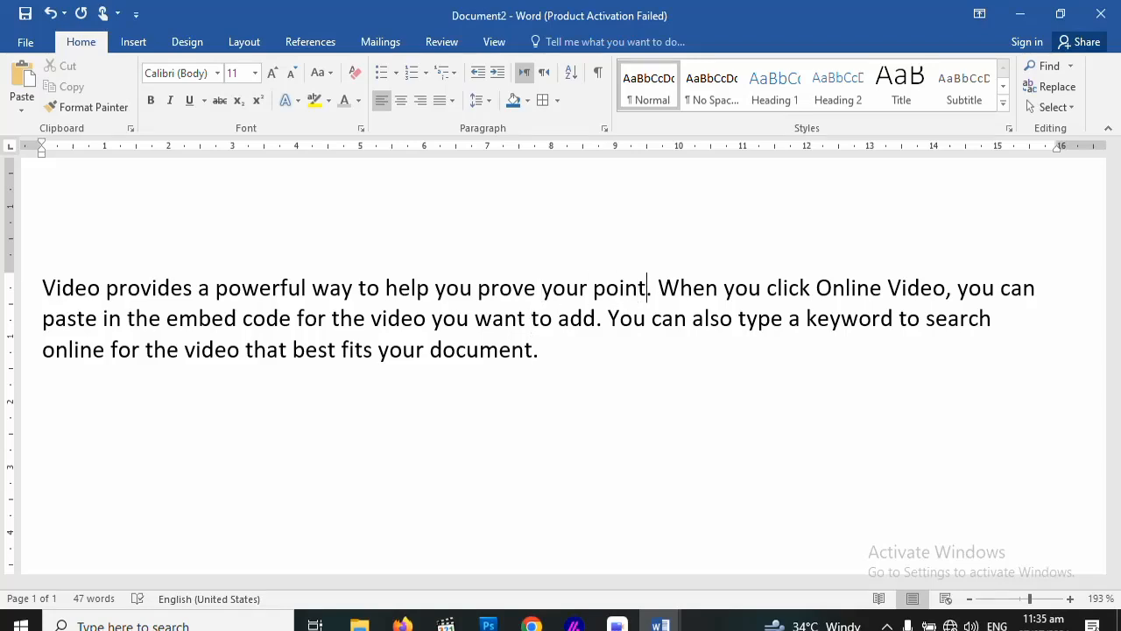
{"action": "key", "text": "ctrl+shift+Left"}
{"action": "key", "text": "ctrl+shift+Left"}
{"action": "key", "text": "ctrl+shift+Left"}
{"action": "key", "text": "ctrl+shift+Left"}
{"action": "key", "text": "ctrl+shift+Left"}
{"action": "key", "text": "ctrl+shift+Left"}
{"action": "key", "text": "ctrl+shift+Left"}
{"action": "key", "text": "ctrl+shift+Left"}
{"action": "key", "text": "ctrl+shift+Left"}
{"action": "key", "text": "ctrl+shift+Left"}
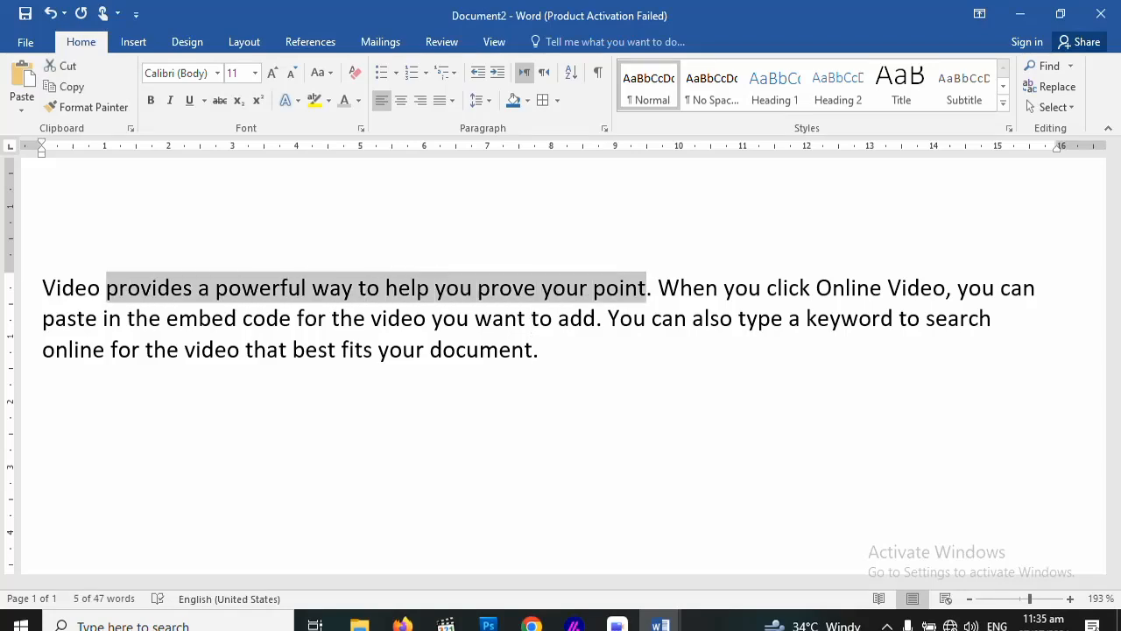
{"action": "key", "text": "ctrl+shift+Left"}
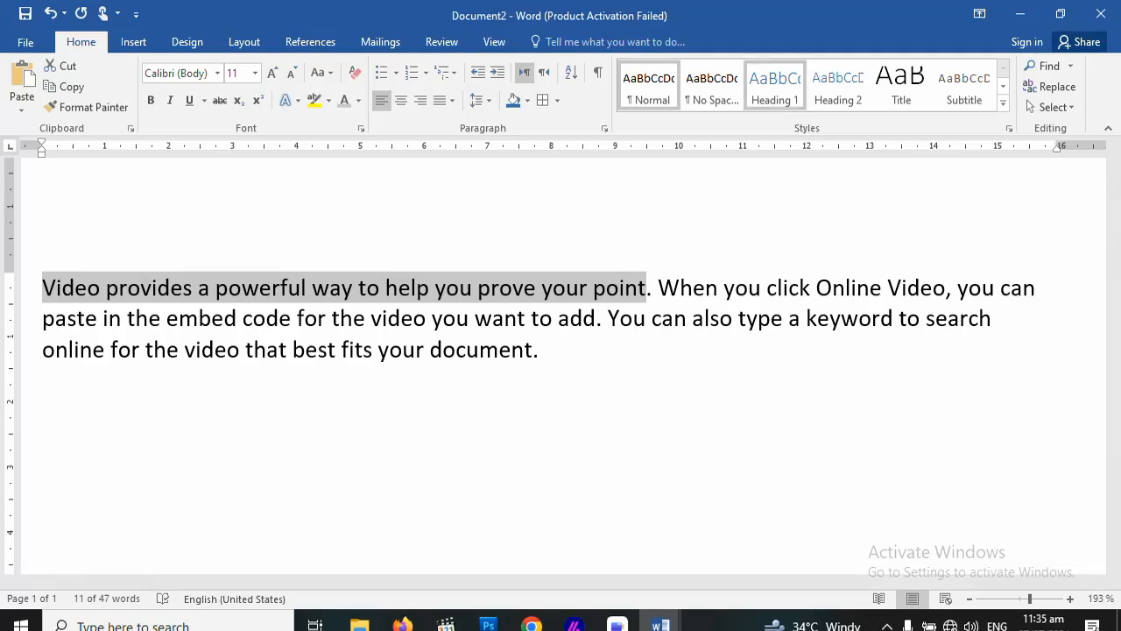
{"action": "left_click", "coordinate": [774, 88]}
{"action": "key", "text": "Delete"}
{"action": "key", "text": "ctrl+z"}
{"action": "left_click", "coordinate": [774, 87]}
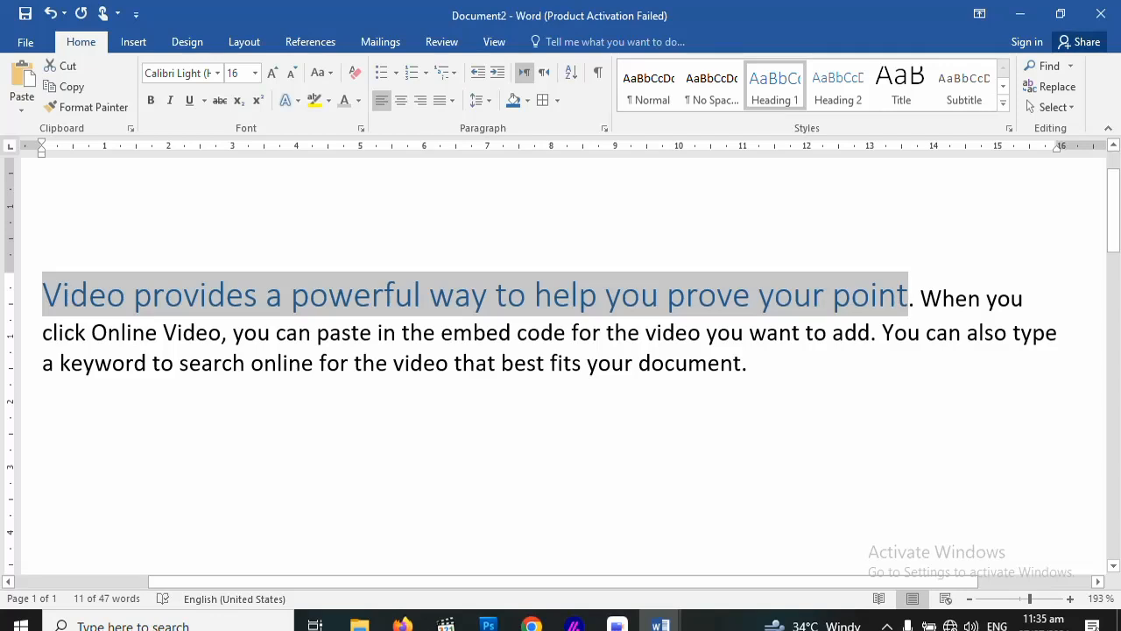
Switch the selected sentence to Heading 2 and back to Heading 1
{"action": "key", "text": "ctrl+alt+2"}
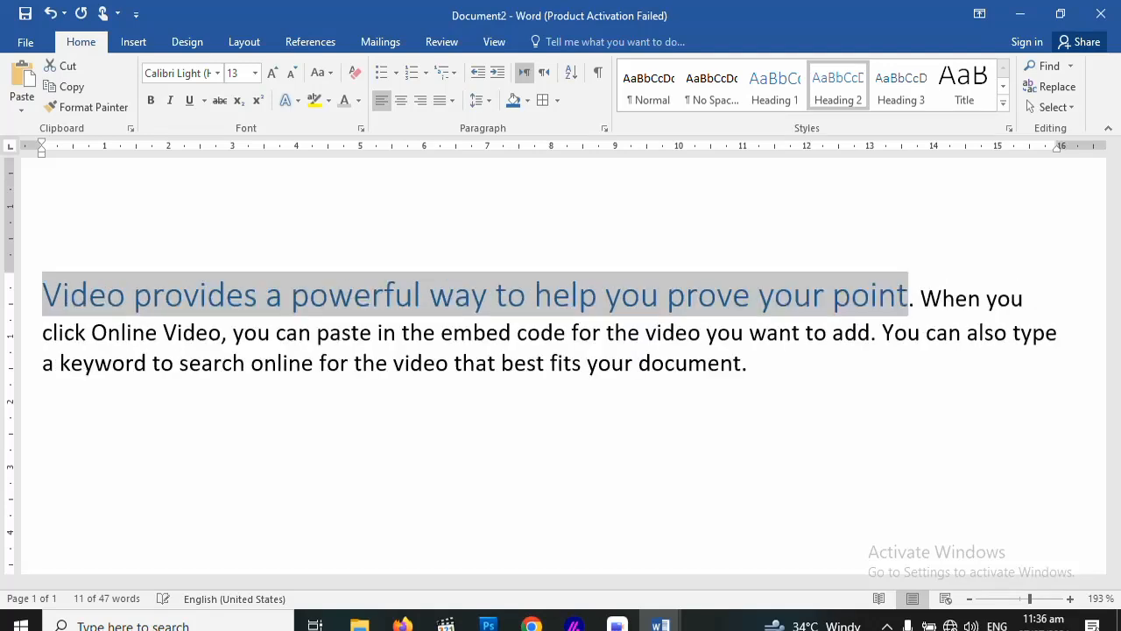
{"action": "left_click", "coordinate": [774, 86]}
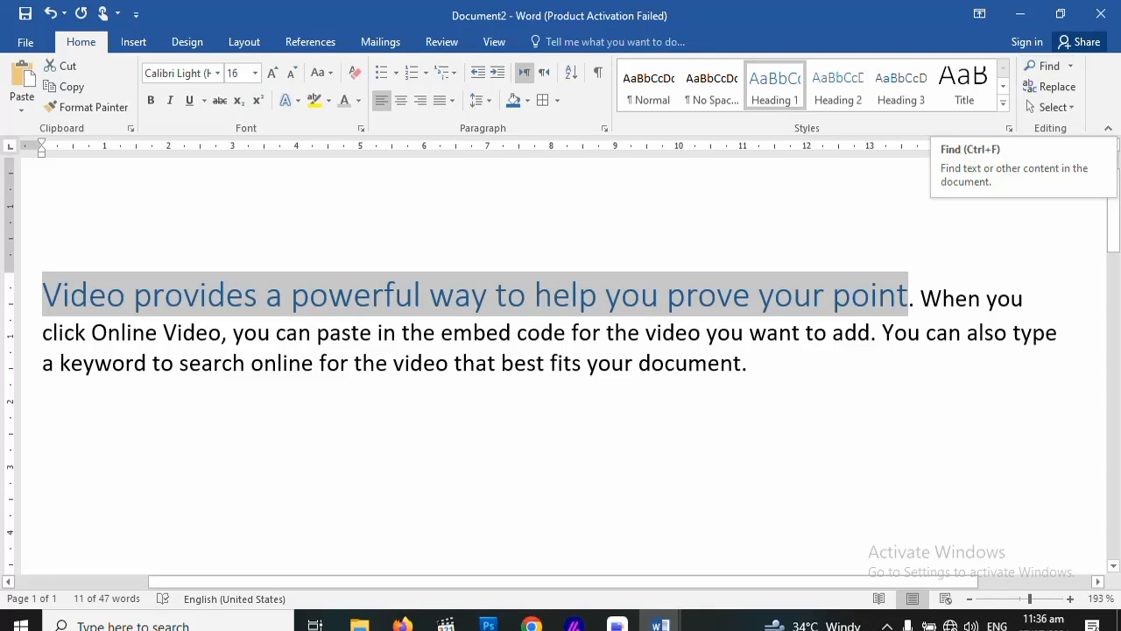
Search the document for "Video provides a powerful way to help you prove your point" and close the search results
{"action": "key", "text": "ctrl+f"}
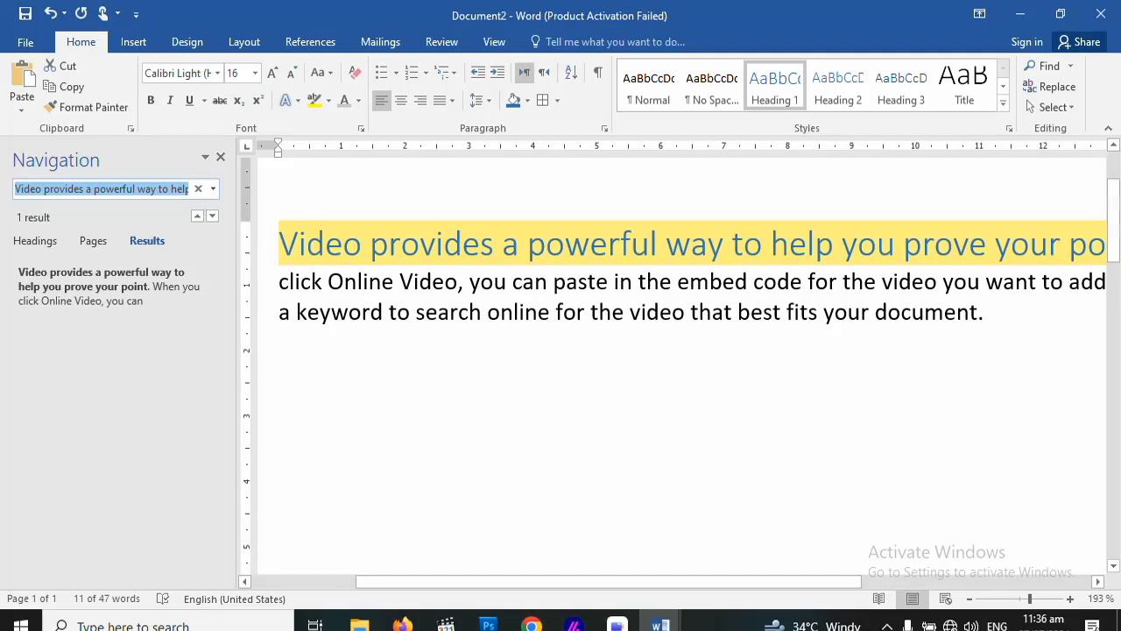
{"action": "left_click", "coordinate": [220, 156]}
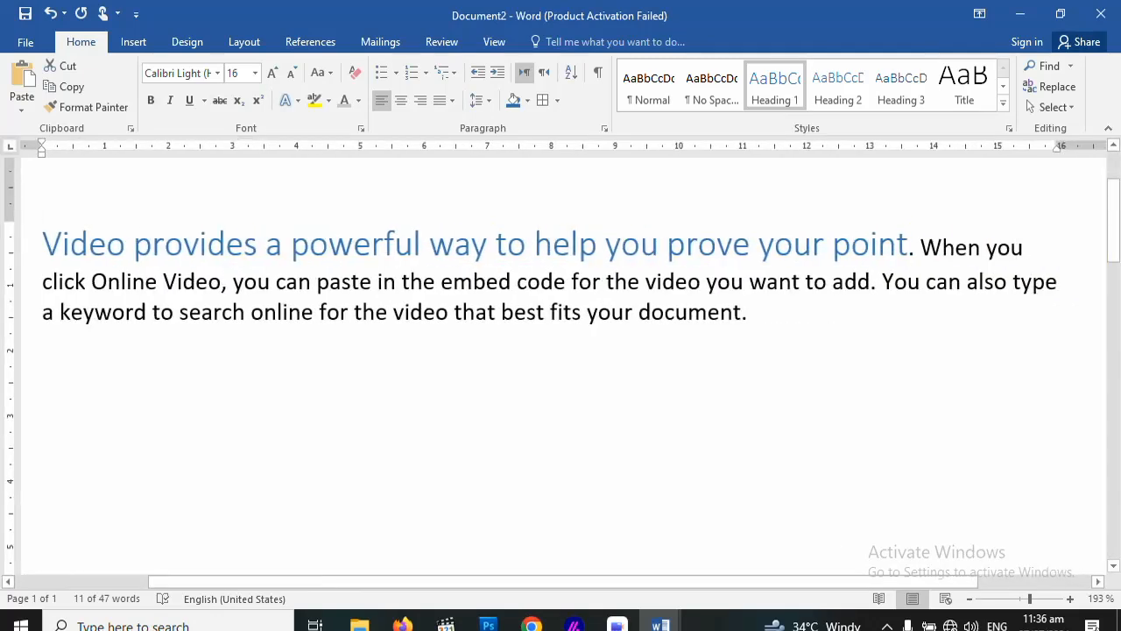
{"action": "left_click", "coordinate": [42, 373]}
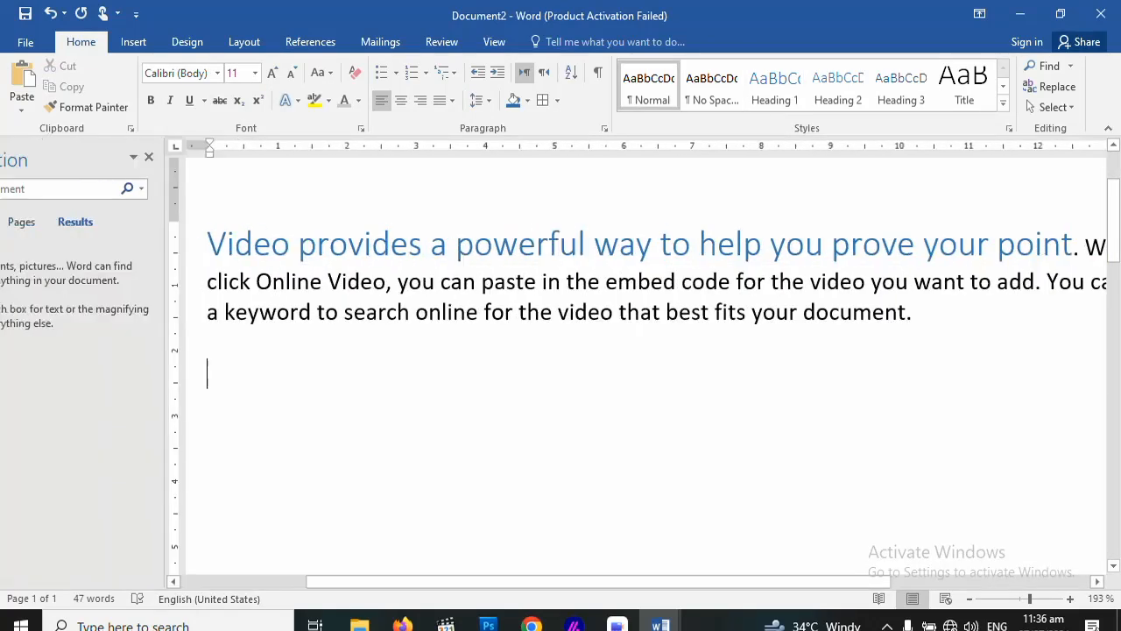
{"action": "key", "text": "ctrl+f"}
{"action": "key", "text": "Return"}
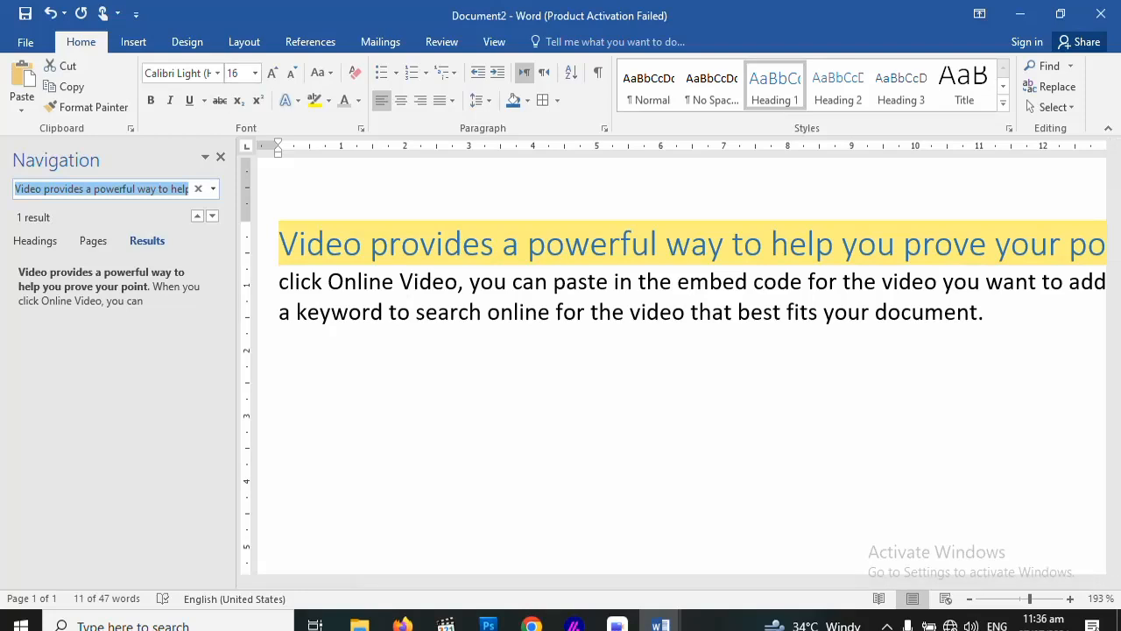
{"action": "left_click", "coordinate": [219, 157]}
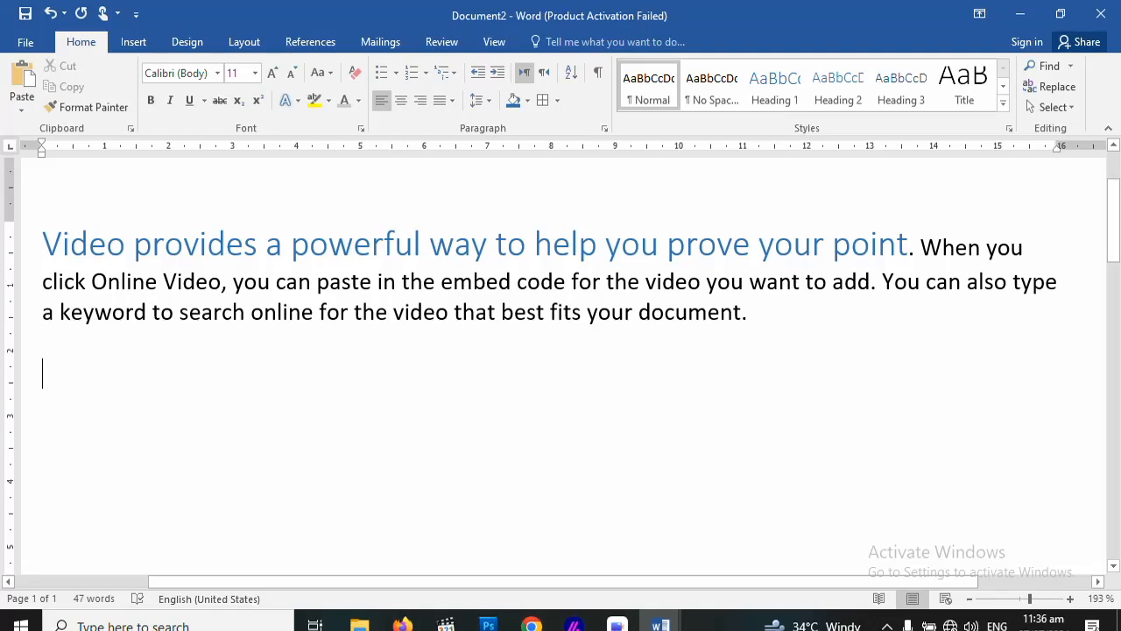
Change the first word of the heading-styled sentence to "Videos" and place the cursor on the empty line below the paragraph
{"action": "left_click", "coordinate": [125, 243]}
{"action": "type", "text": "s"}
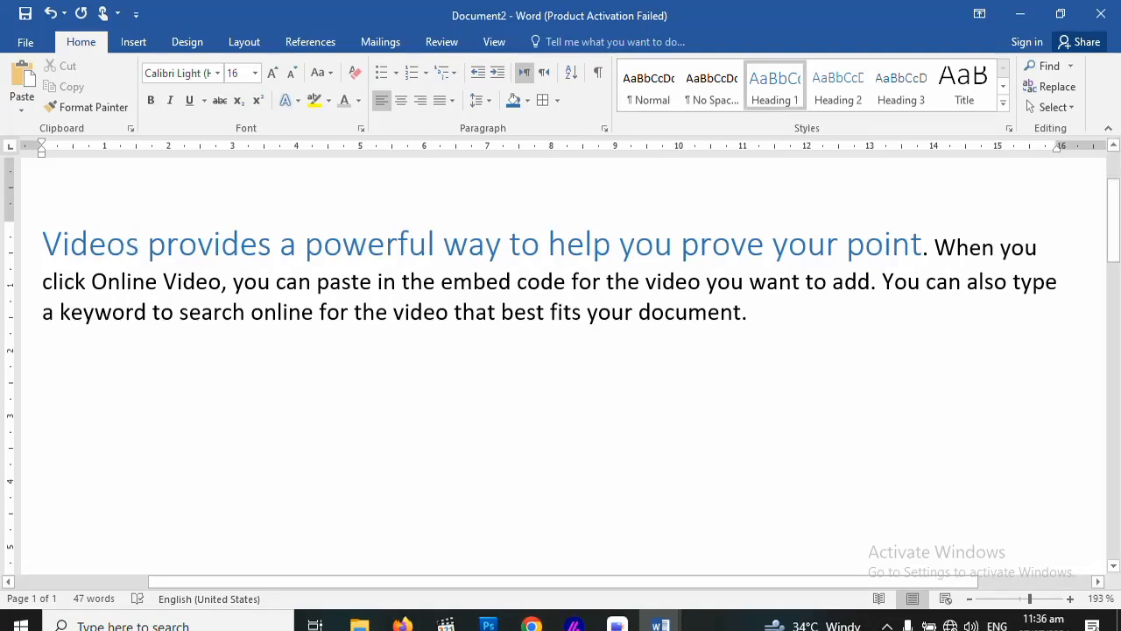
{"action": "left_click", "coordinate": [43, 373]}
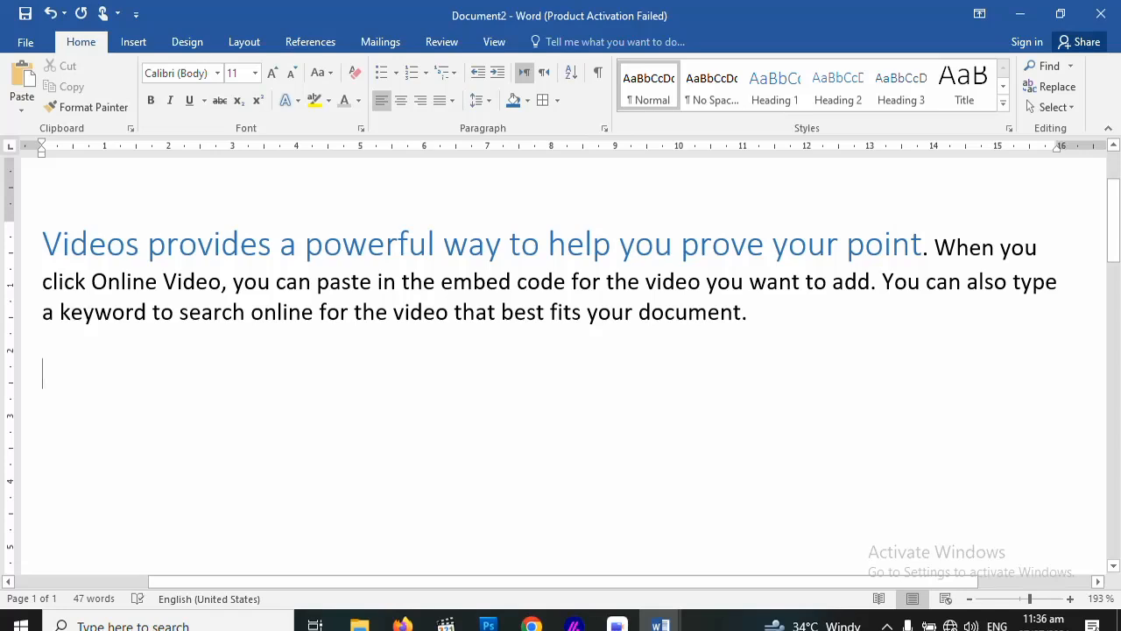
Find "Videos" with "Video" entered as its replacement, clear the search term and close Find and Replace without replacing
{"action": "key", "text": "ctrl+h"}
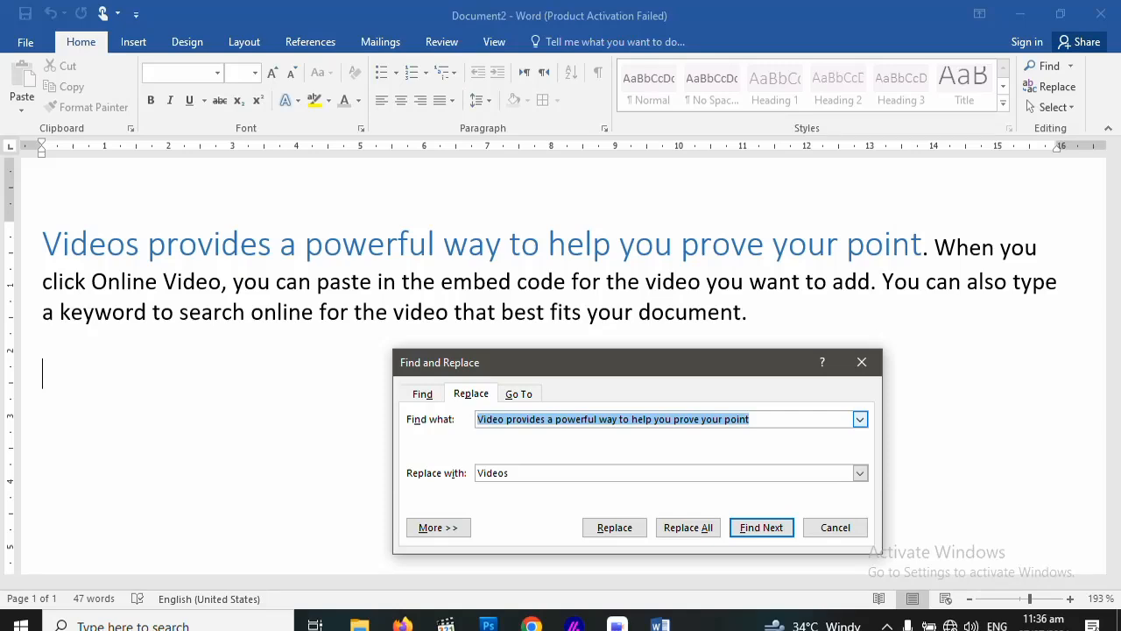
{"action": "type", "text": "Videos"}
{"action": "key", "text": "Tab"}
{"action": "type", "text": "Video"}
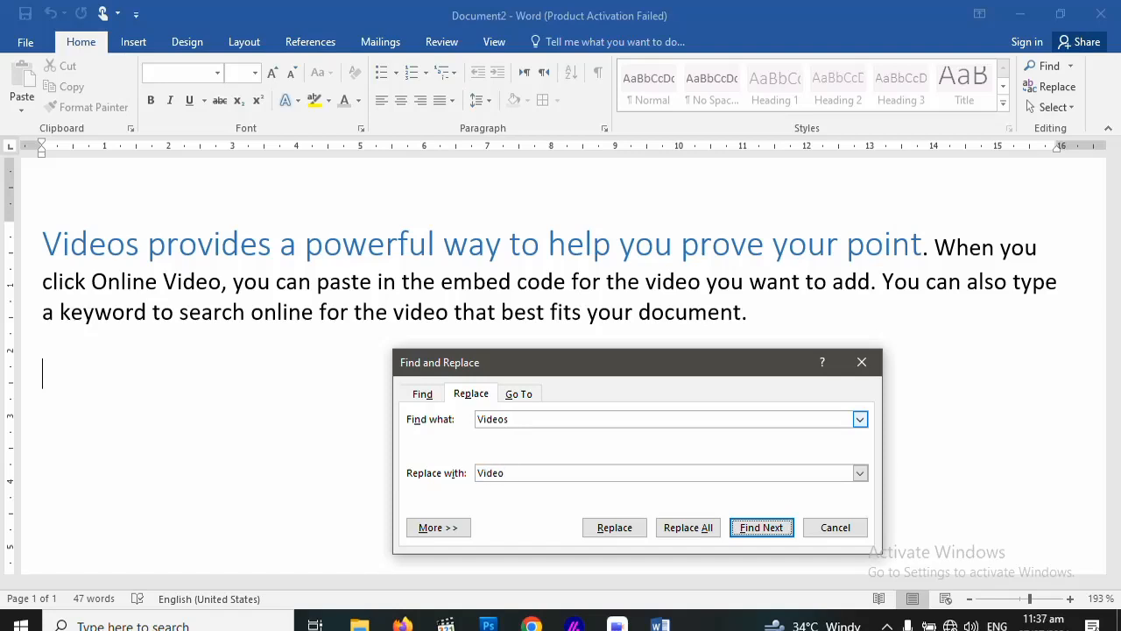
{"action": "key", "text": "Return"}
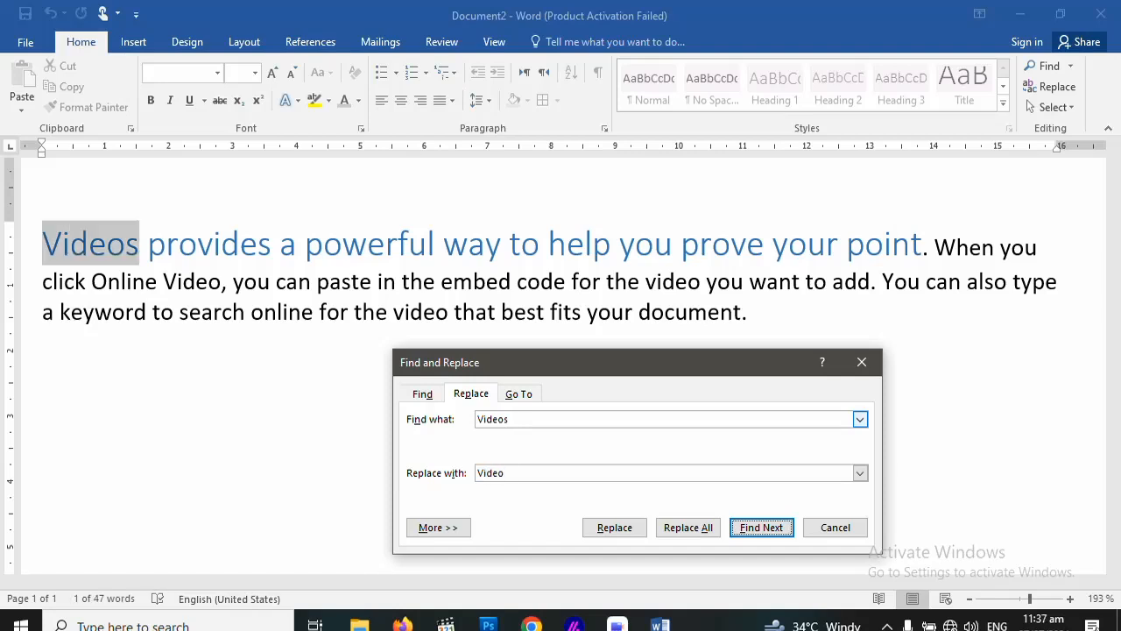
{"action": "left_click", "coordinate": [509, 419]}
{"action": "key", "text": "BackSpace"}
{"action": "key", "text": "BackSpace"}
{"action": "key", "text": "BackSpace"}
{"action": "key", "text": "BackSpace"}
{"action": "key", "text": "BackSpace"}
{"action": "key", "text": "BackSpace"}
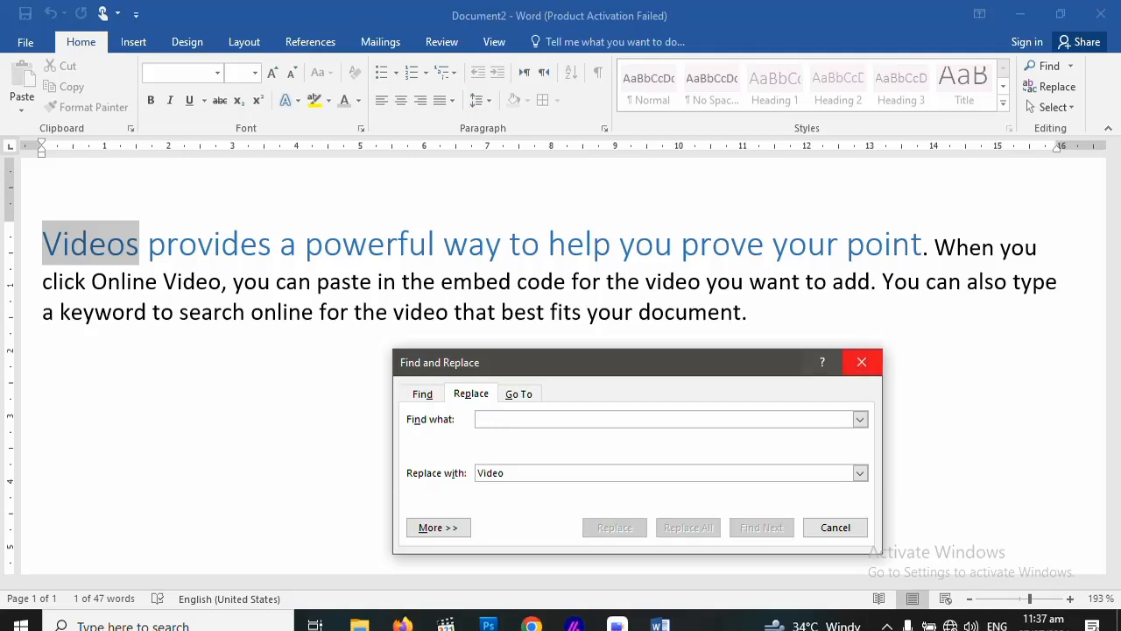
{"action": "left_click", "coordinate": [861, 361]}
Delete all the document's text and set the empty line to the Normal style
{"action": "key", "text": "ctrl+a"}
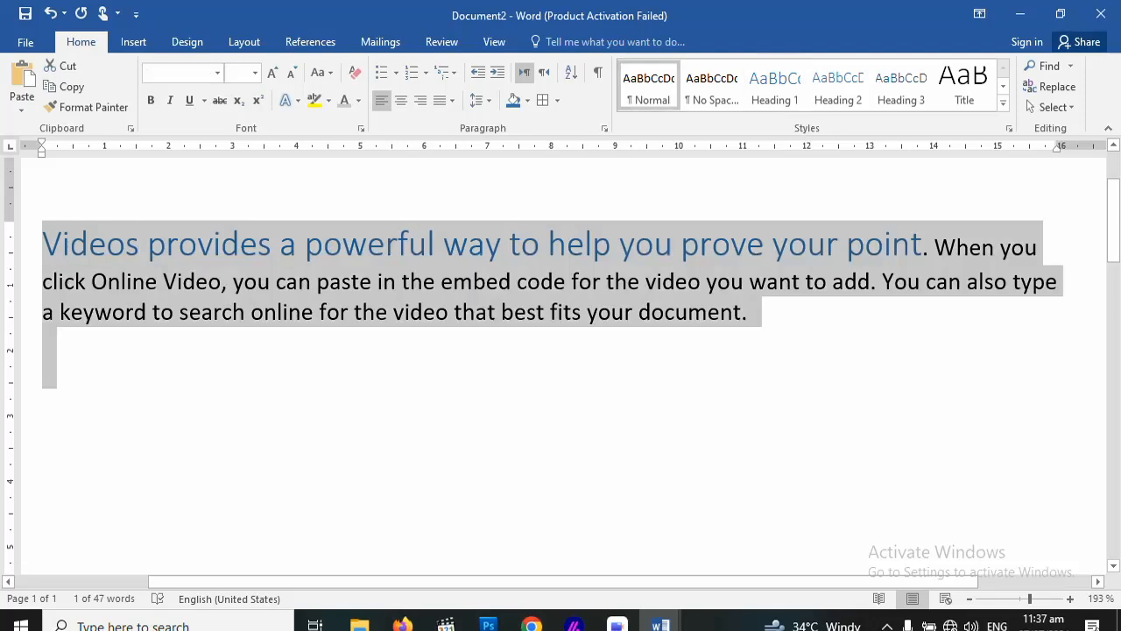
{"action": "key", "text": "Delete"}
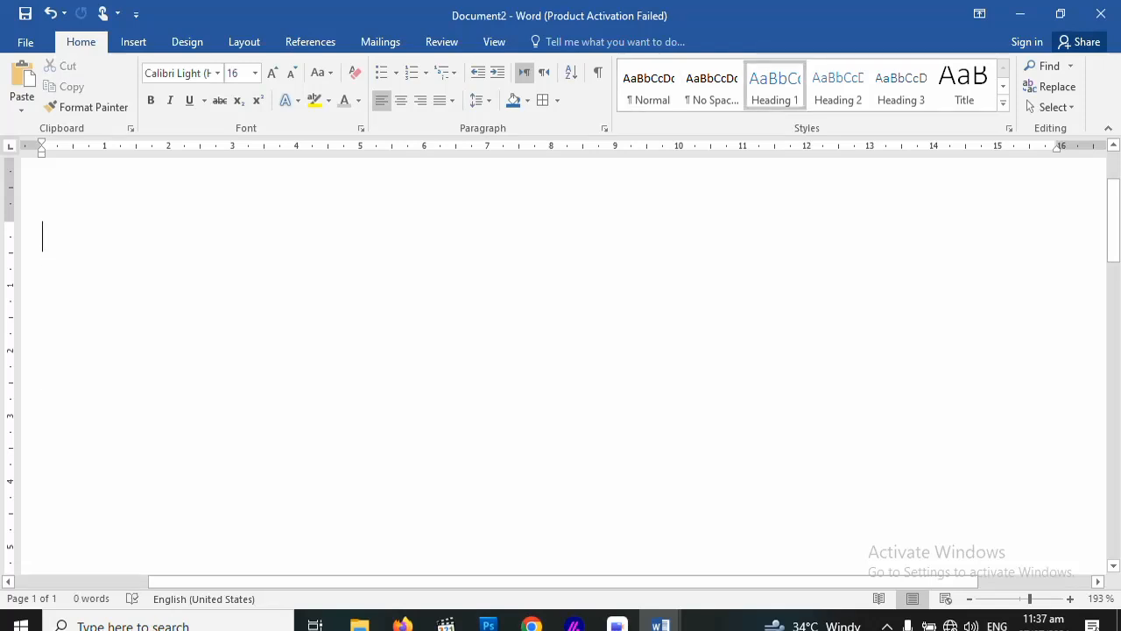
{"action": "type", "text": "vi"}
{"action": "key", "text": "BackSpace"}
{"action": "key", "text": "BackSpace"}
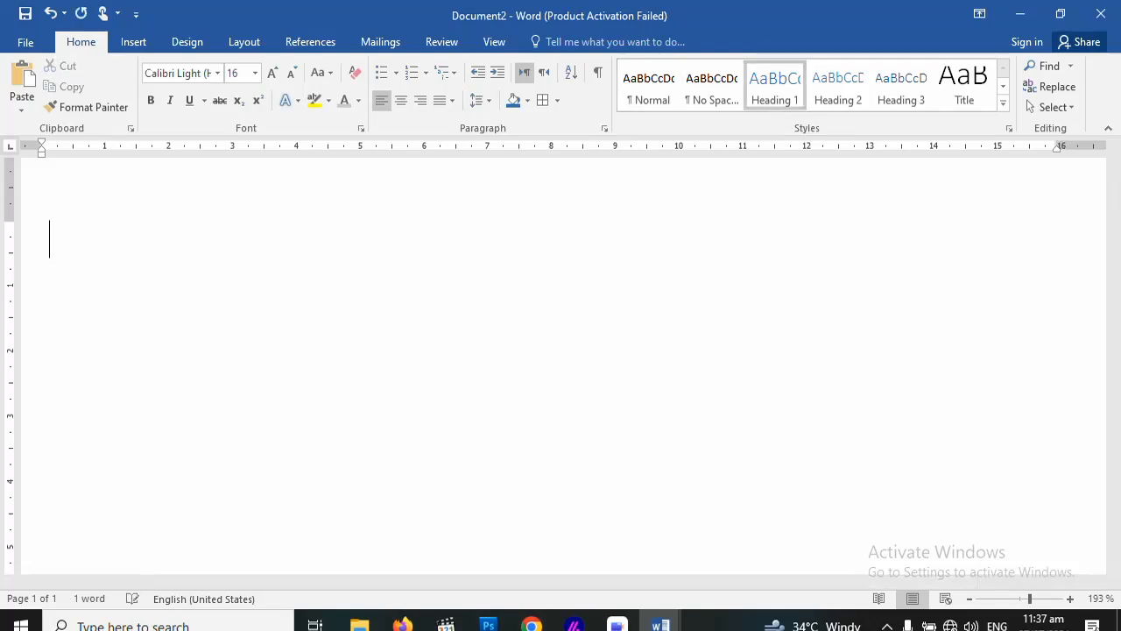
{"action": "left_click", "coordinate": [649, 86]}
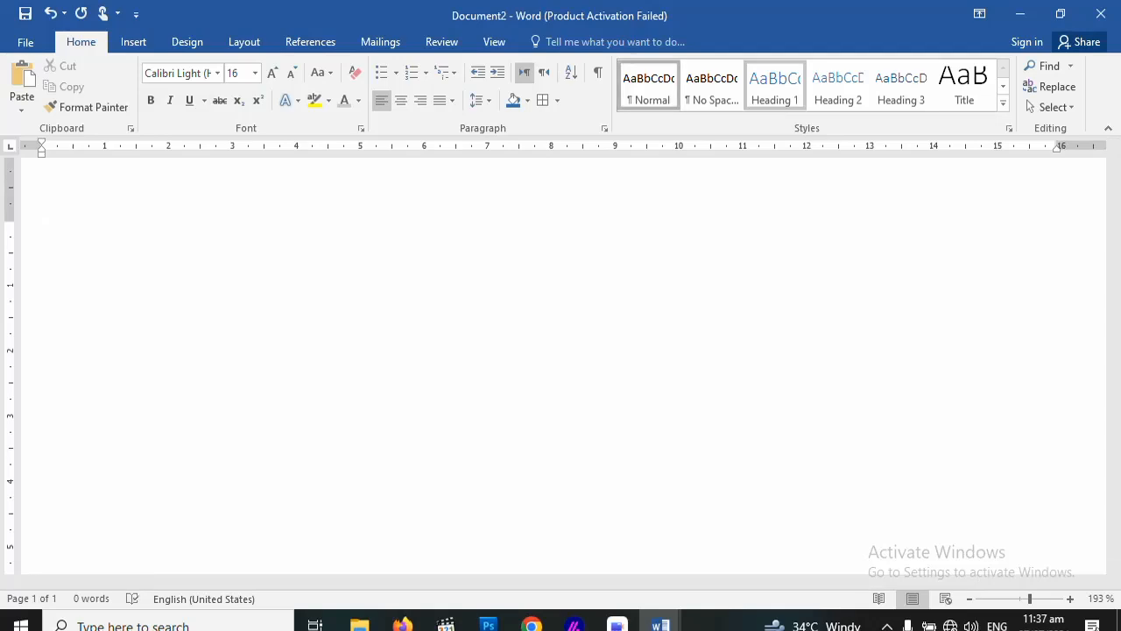
Write the sentence "Video provides a power life in the world.", dismissing the battery charging notice on the way
{"action": "type", "text": "V"}
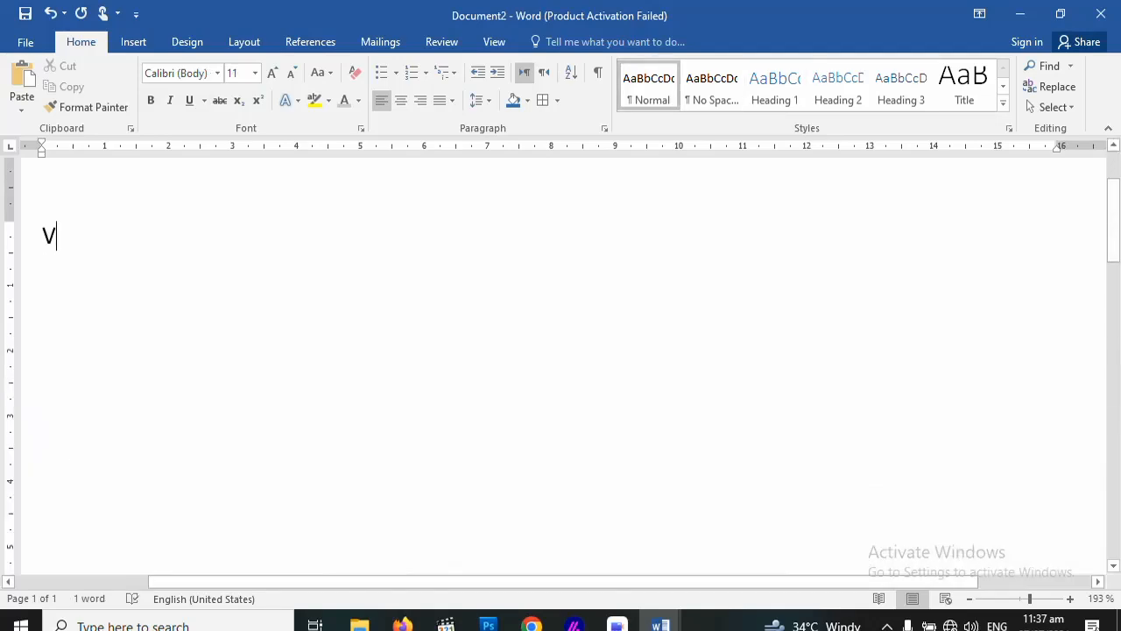
{"action": "type", "text": "ideo"}
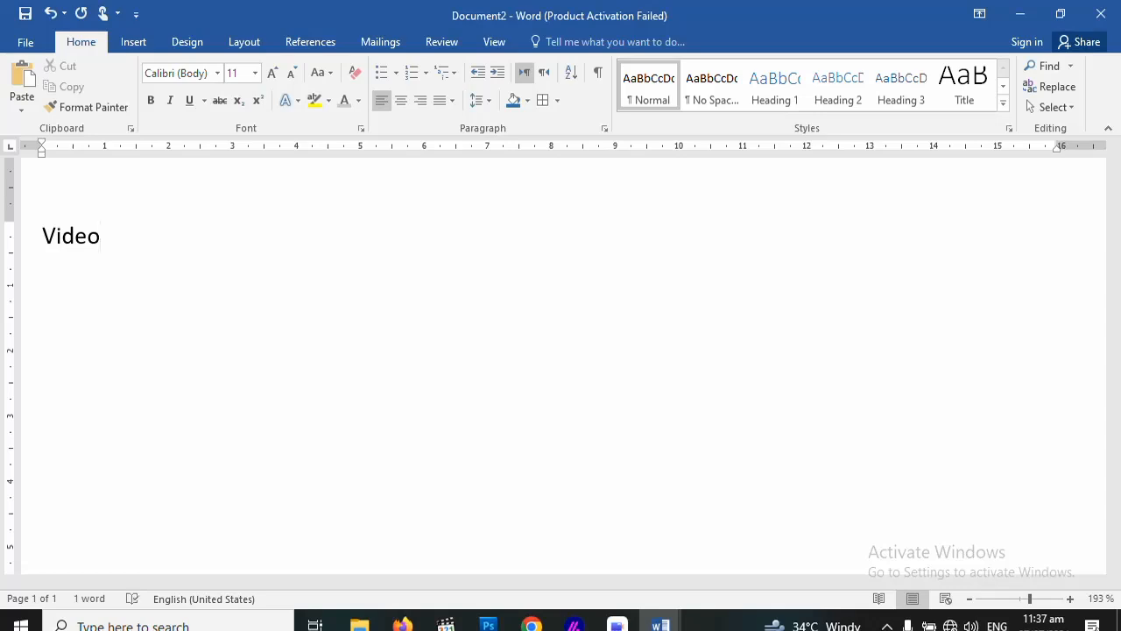
{"action": "type", "text": " provides a poer"}
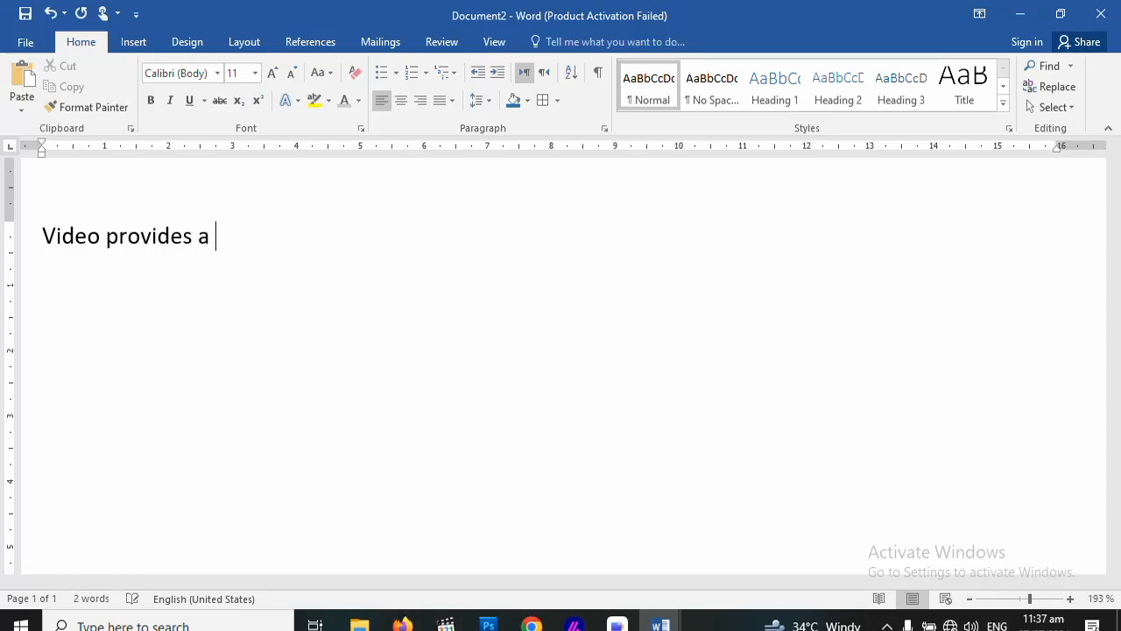
{"action": "key", "text": "BackSpace"}
{"action": "key", "text": "BackSpace"}
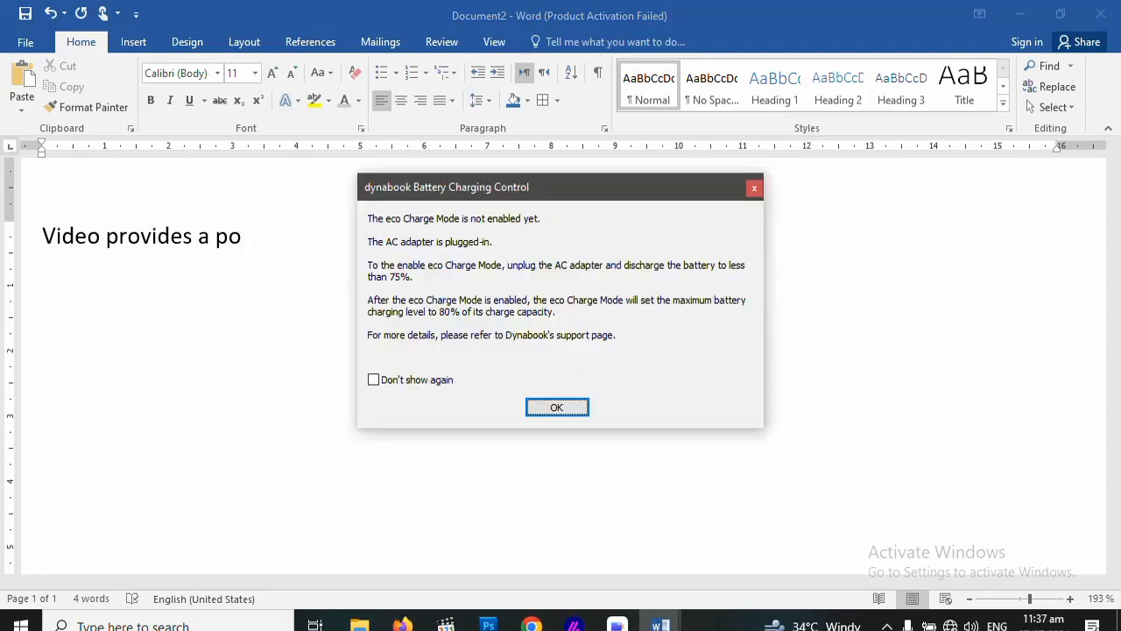
{"action": "key", "text": "Return"}
{"action": "type", "text": "wer life in the world."}
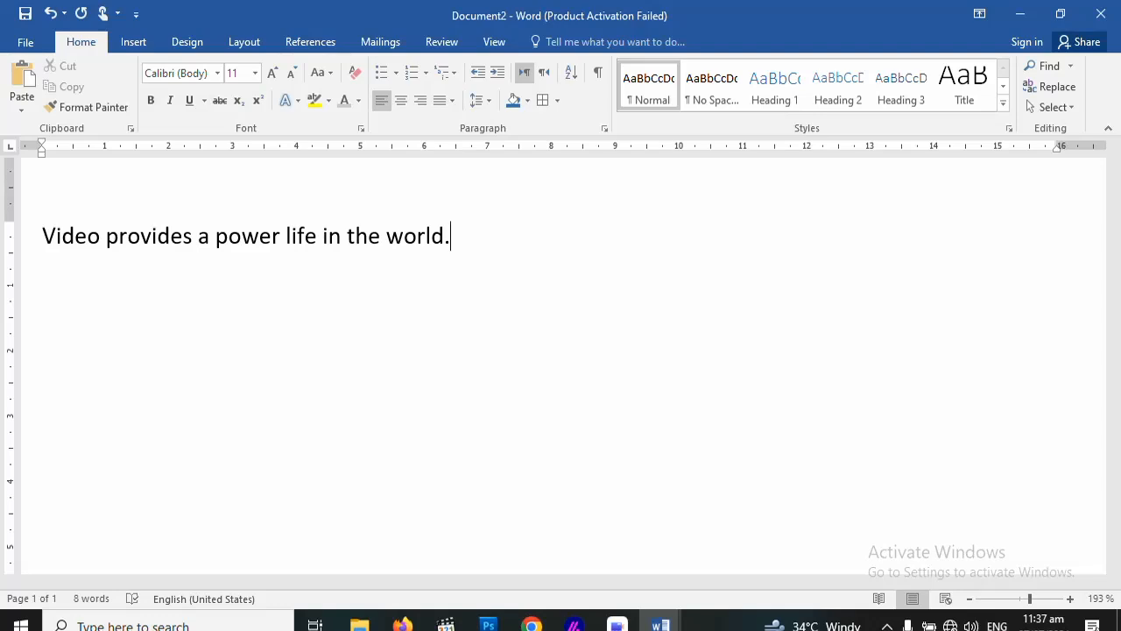
Copy the whole sentence and paste a duplicate of it on a new line below
{"action": "key", "text": "ctrl+a"}
{"action": "key", "text": "ctrl+c"}
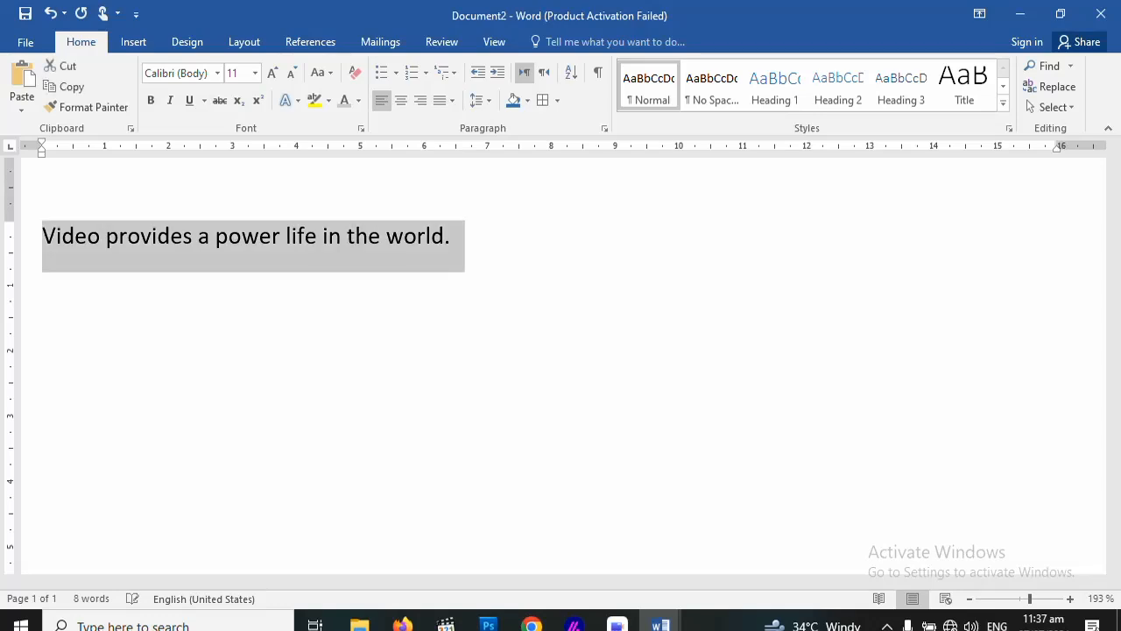
{"action": "key", "text": "Right"}
{"action": "key", "text": "Return"}
{"action": "key", "text": "ctrl+v"}
Change the first word of the upper sentence to "Videos" and place the cursor in "provides" in the lower sentence
{"action": "key", "text": "Up"}
{"action": "key", "text": "Up"}
{"action": "key", "text": "Right"}
{"action": "key", "text": "Right"}
{"action": "key", "text": "Right"}
{"action": "key", "text": "Right"}
{"action": "key", "text": "Right"}
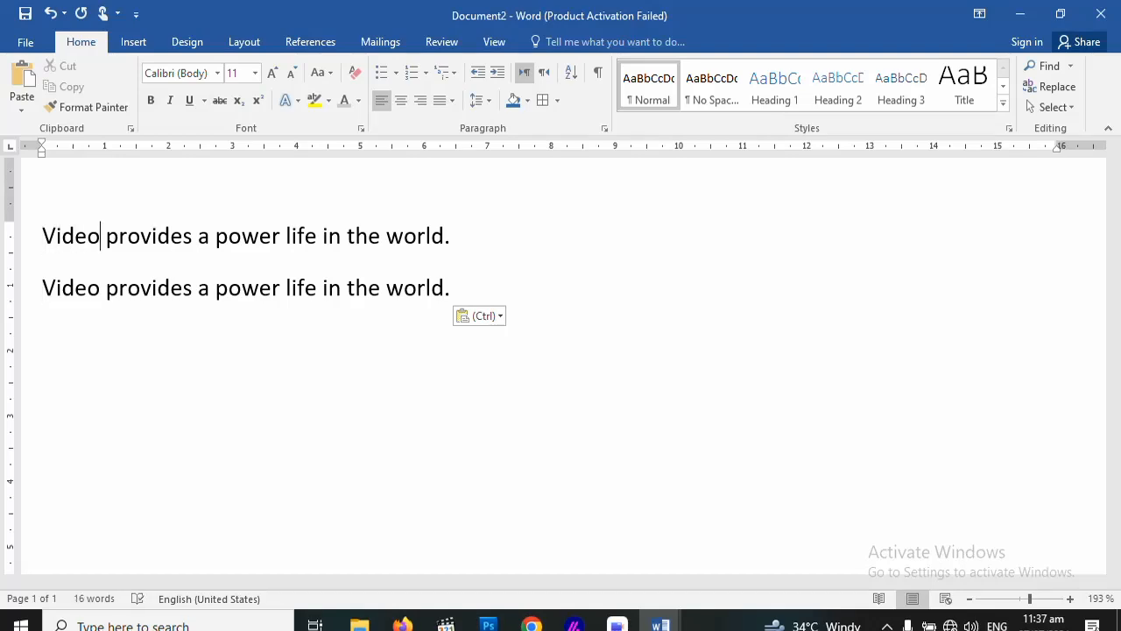
{"action": "type", "text": "s"}
{"action": "key", "text": "Down"}
{"action": "key", "text": "Left"}
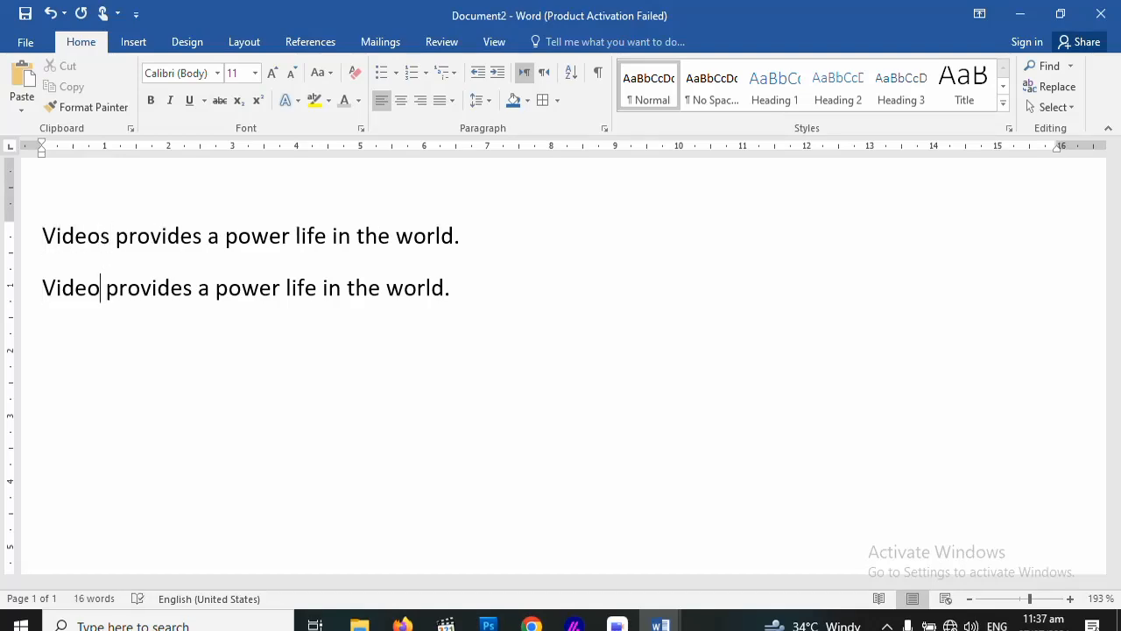
{"action": "key", "text": "Right"}
{"action": "key", "text": "Right"}
Replace all occurrences of "Video" with "Videos" in the document
{"action": "key", "text": "ctrl+h"}
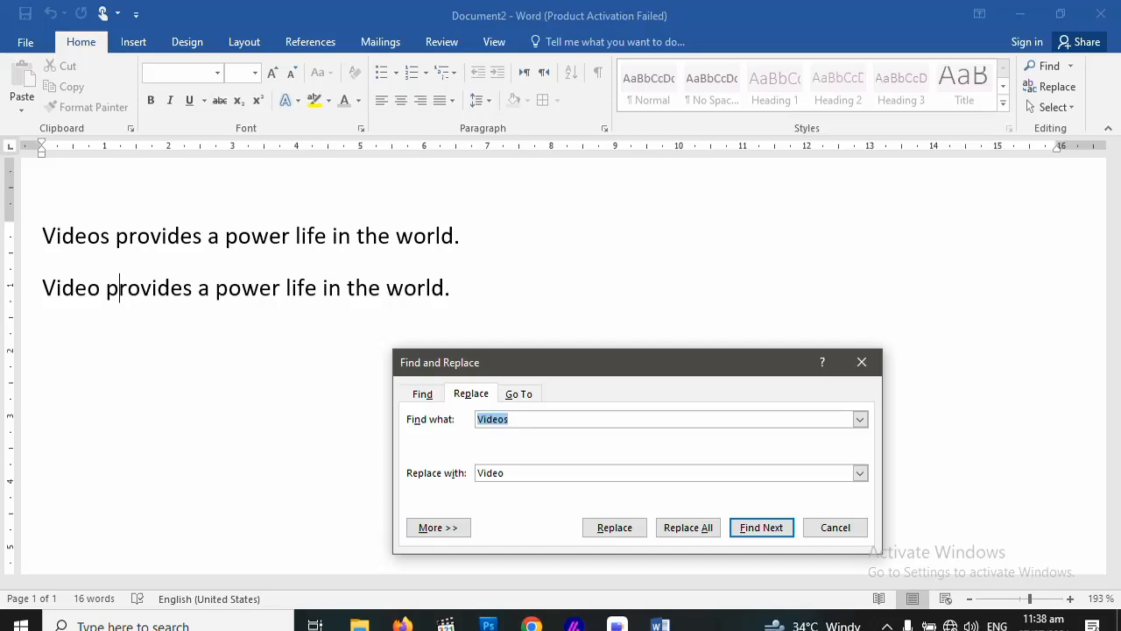
{"action": "type", "text": "Videos"}
{"action": "key", "text": "BackSpace"}
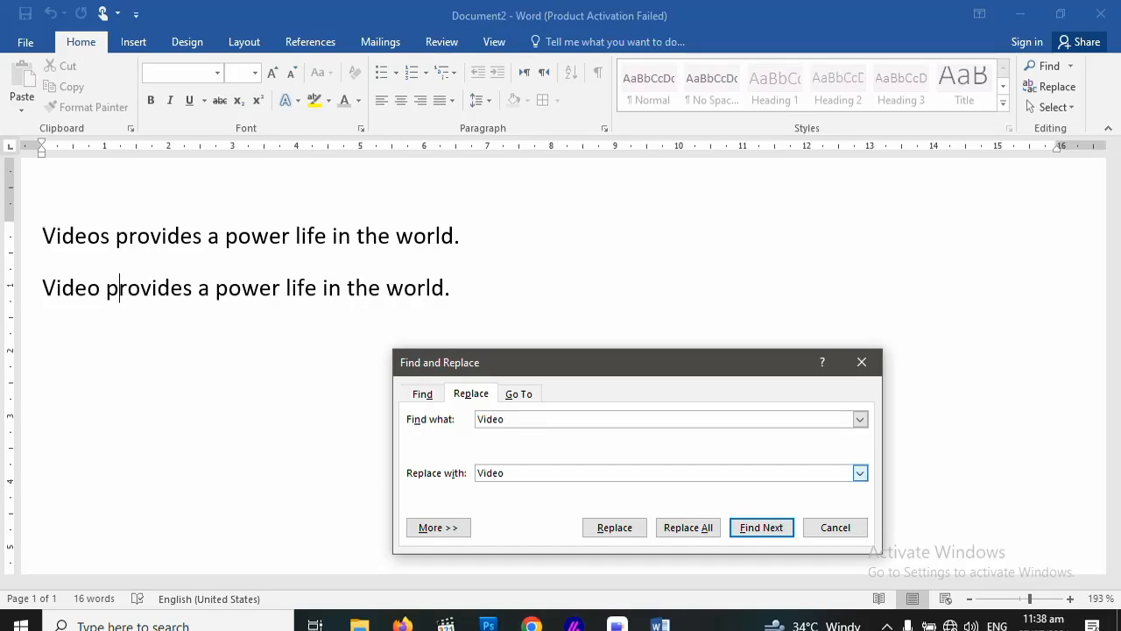
{"action": "type", "text": "s"}
{"action": "left_click", "coordinate": [687, 526]}
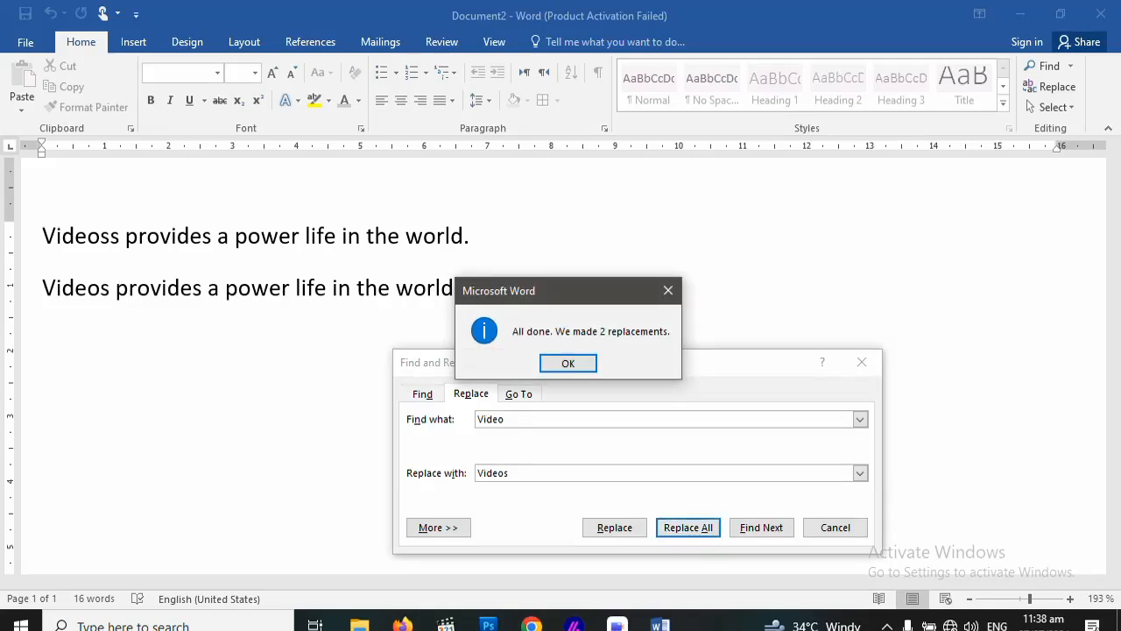
{"action": "key", "text": "Return"}
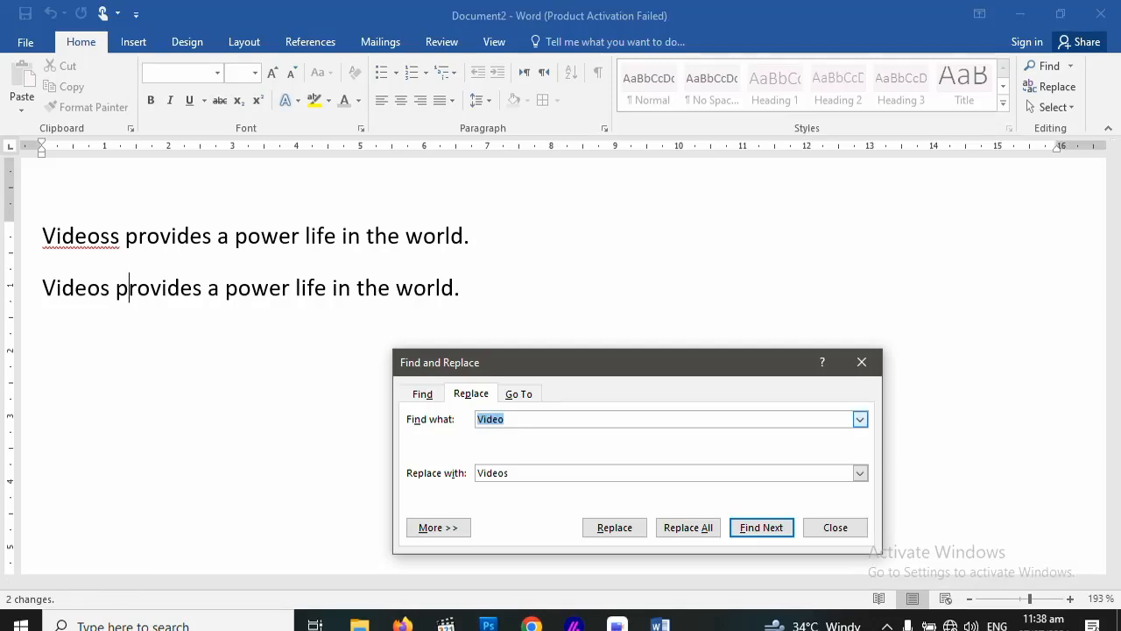
Run the replacement of all "Video" with "Videos" once more, then close Find and Replace and undo this repeat
{"action": "left_click", "coordinate": [508, 420]}
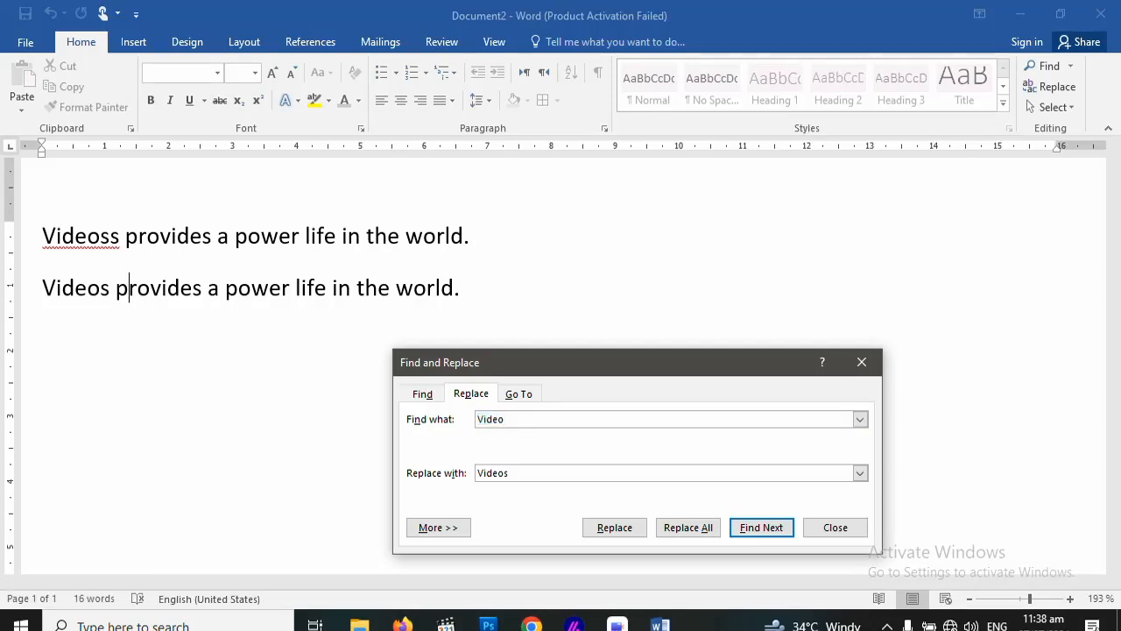
{"action": "left_click", "coordinate": [687, 528]}
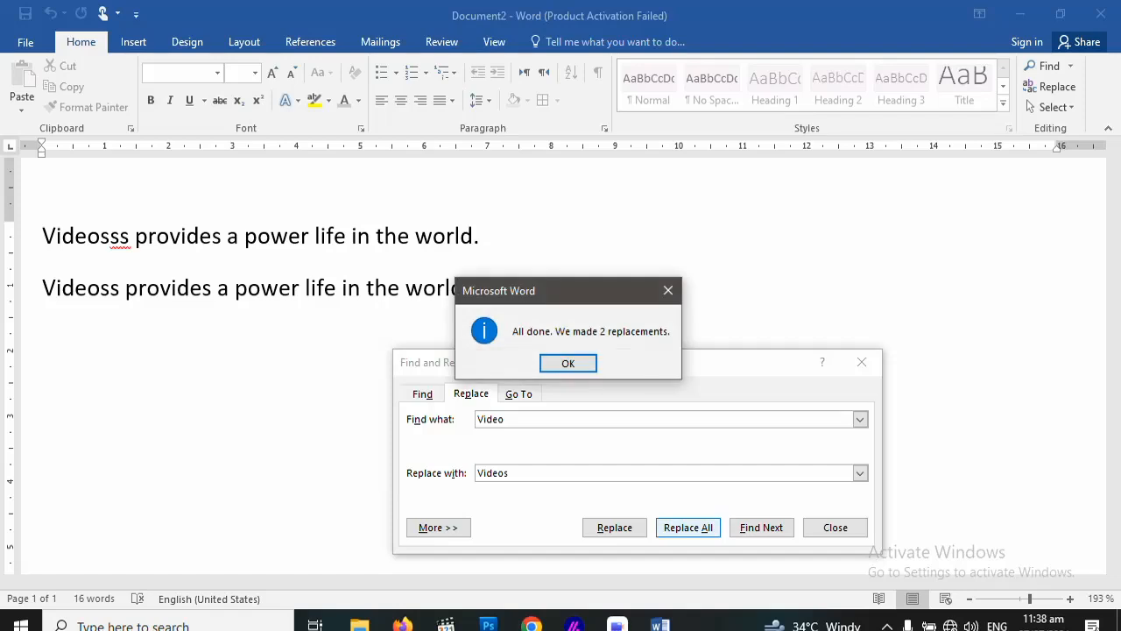
{"action": "key", "text": "Return"}
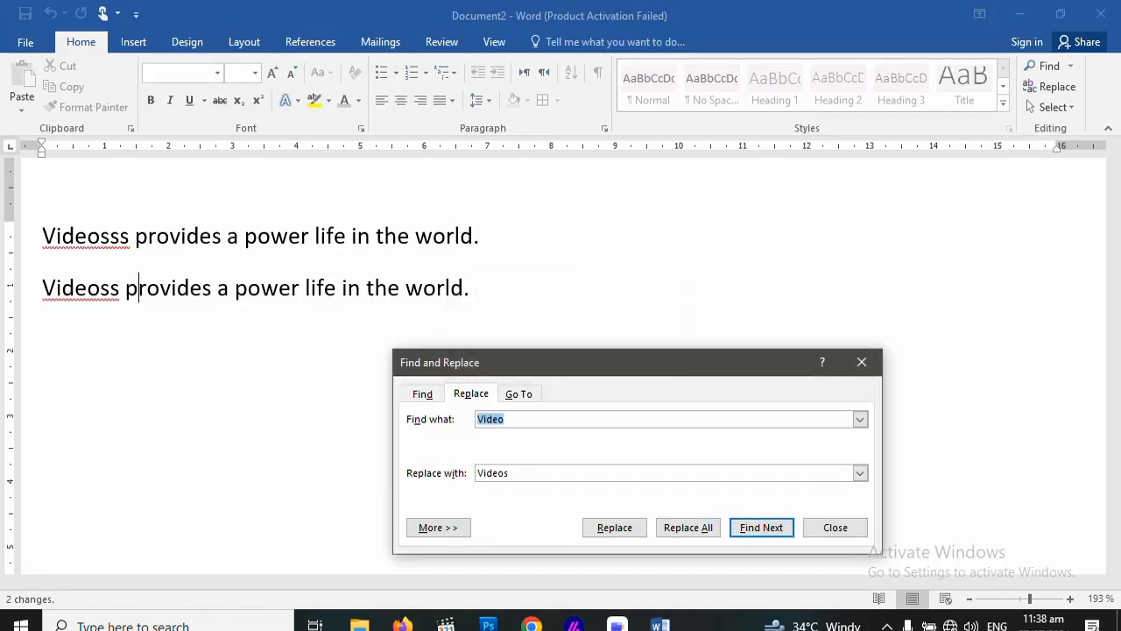
{"action": "key", "text": "Down"}
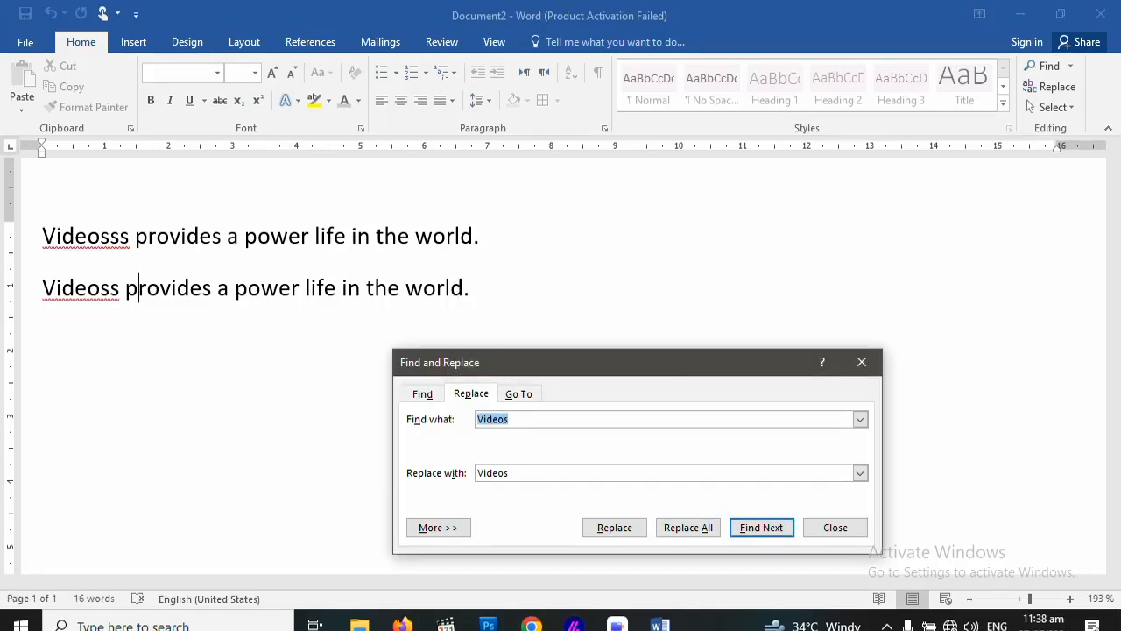
{"action": "left_click", "coordinate": [862, 362]}
{"action": "key", "text": "ctrl+z"}
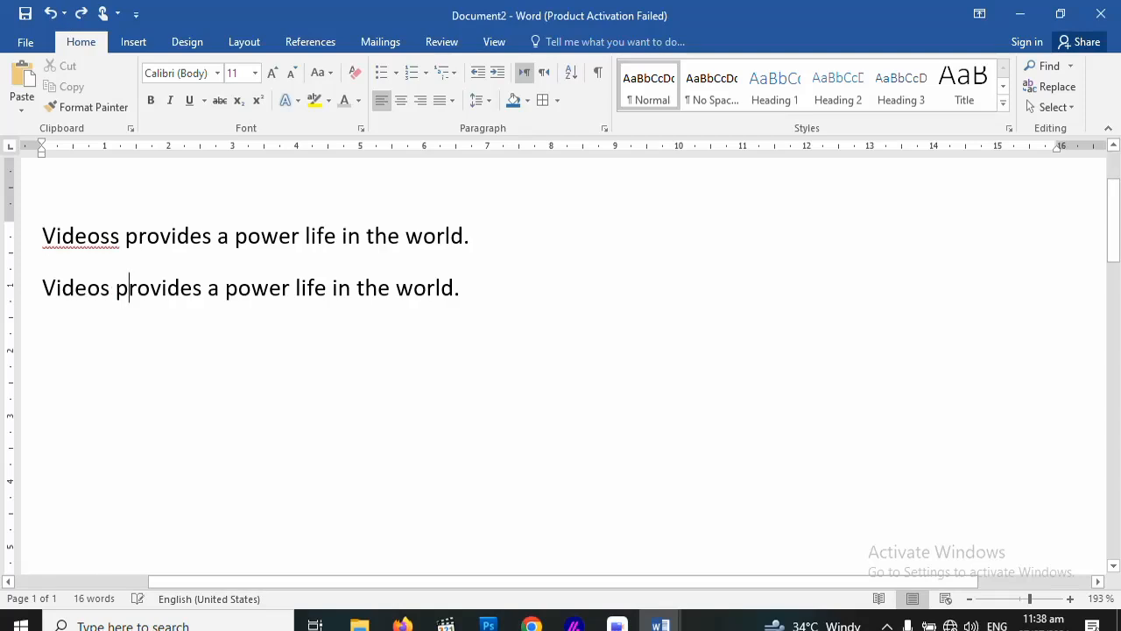
Replace all occurrences of "Videoss" with "Videos" and close Find and Replace
{"action": "key", "text": "ctrl+h"}
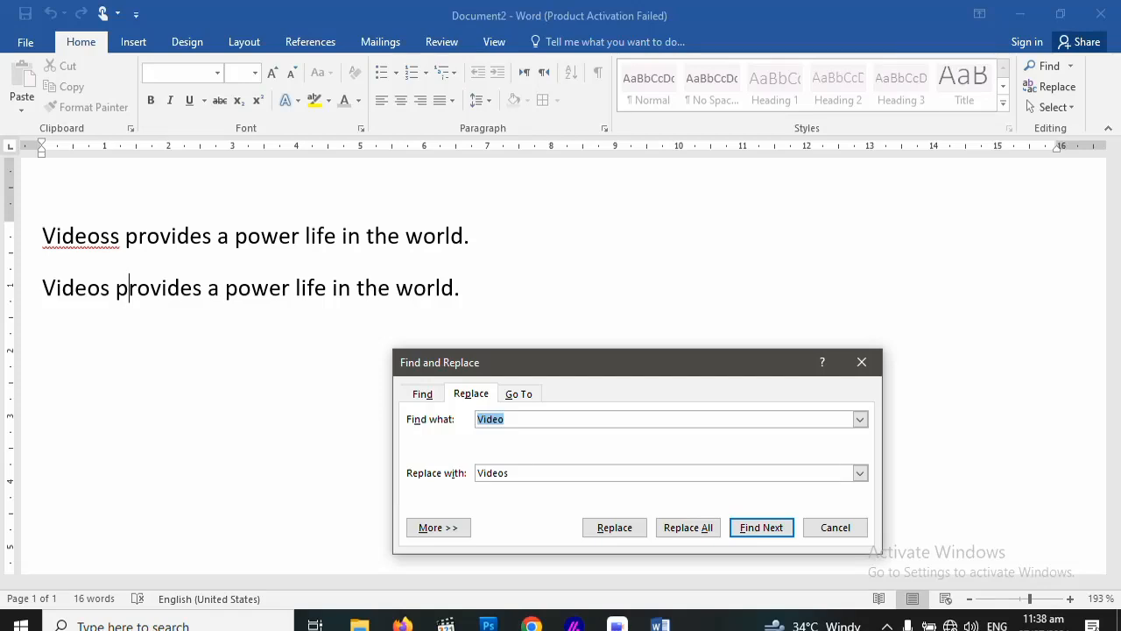
{"action": "left_click", "coordinate": [508, 420]}
{"action": "type", "text": "ss"}
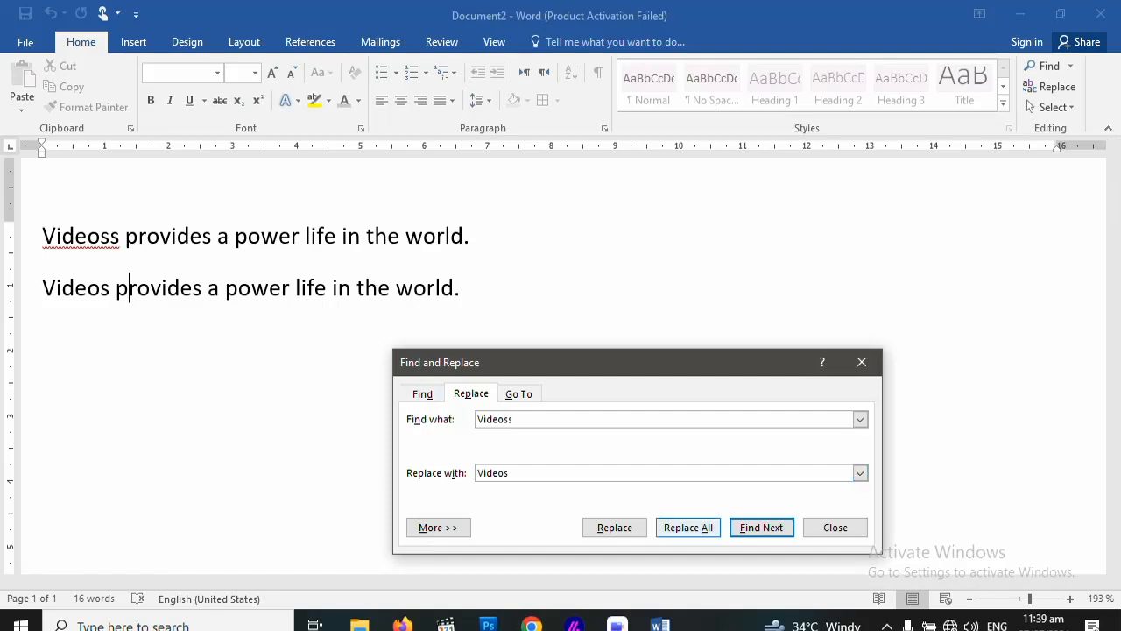
{"action": "left_click", "coordinate": [688, 527]}
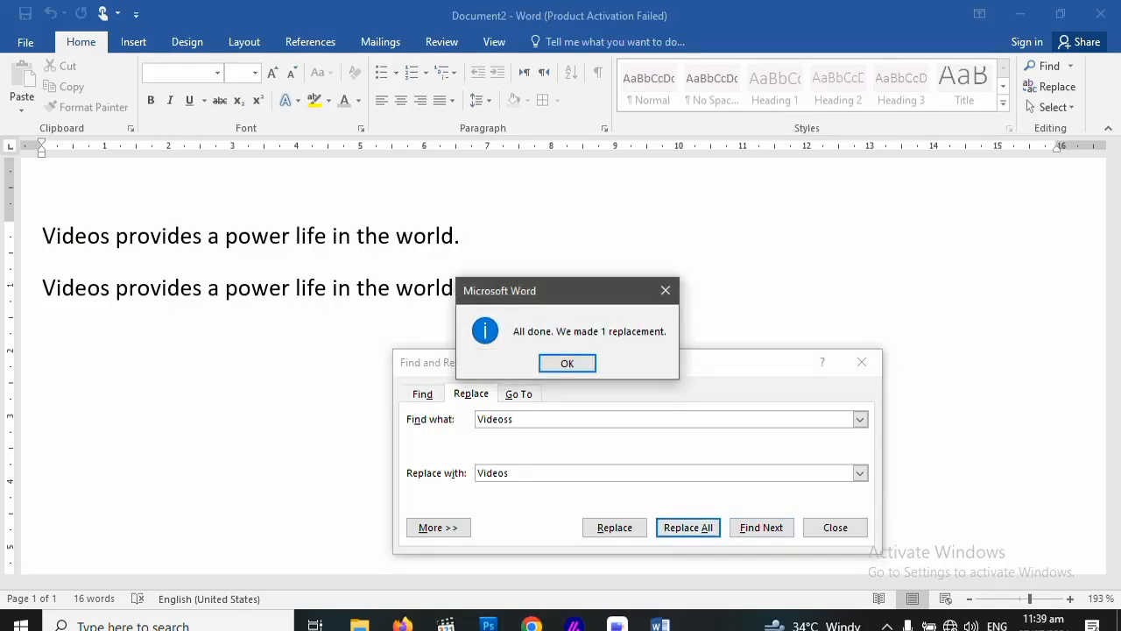
{"action": "key", "text": "Return"}
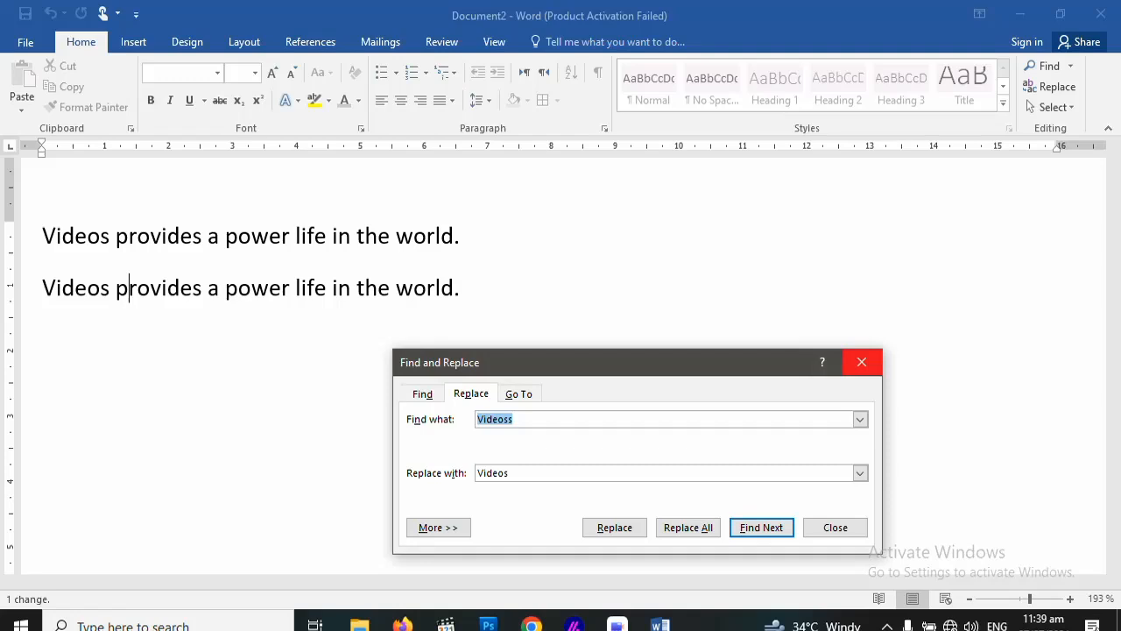
{"action": "left_click", "coordinate": [862, 361]}
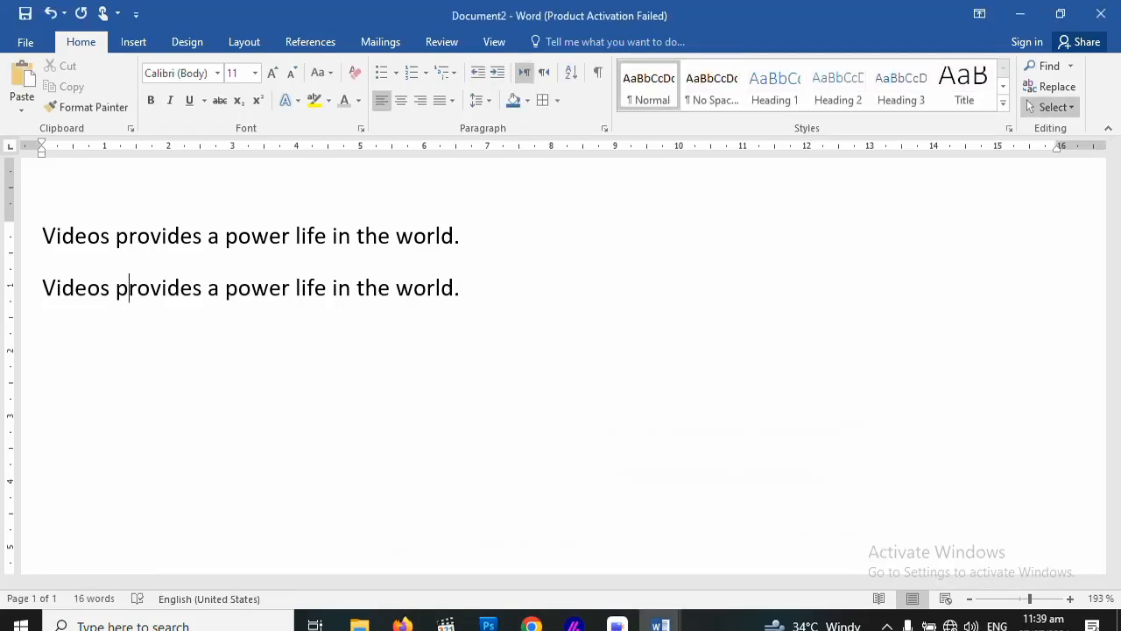
Select all the document's content, then clear the selection by placing the cursor after the second sentence
{"action": "left_click", "coordinate": [1049, 106]}
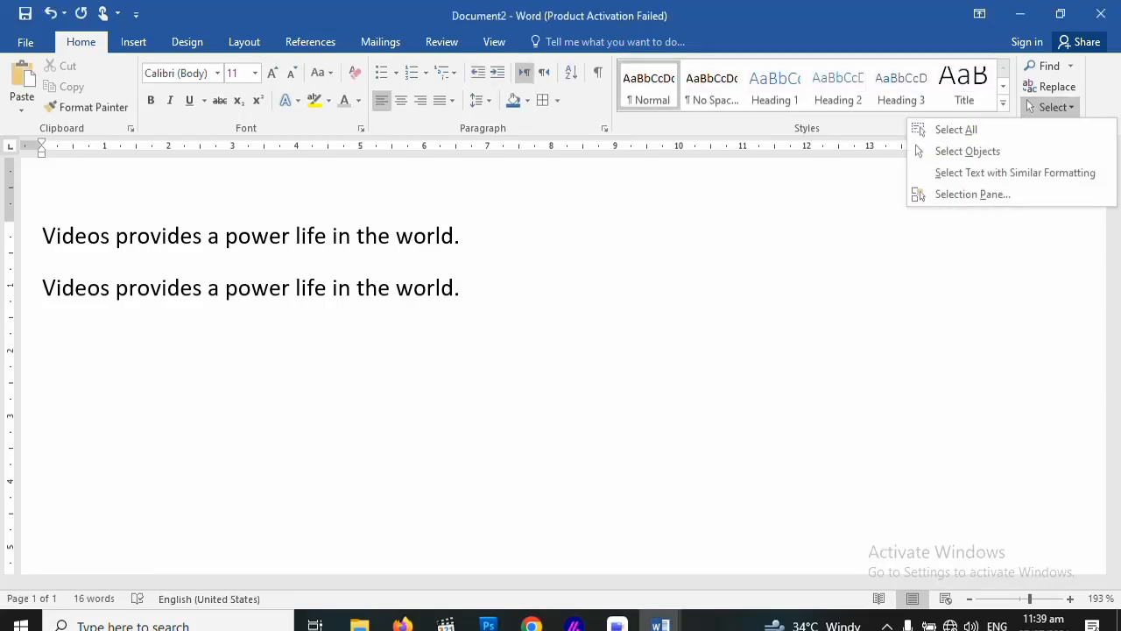
{"action": "left_click", "coordinate": [955, 129]}
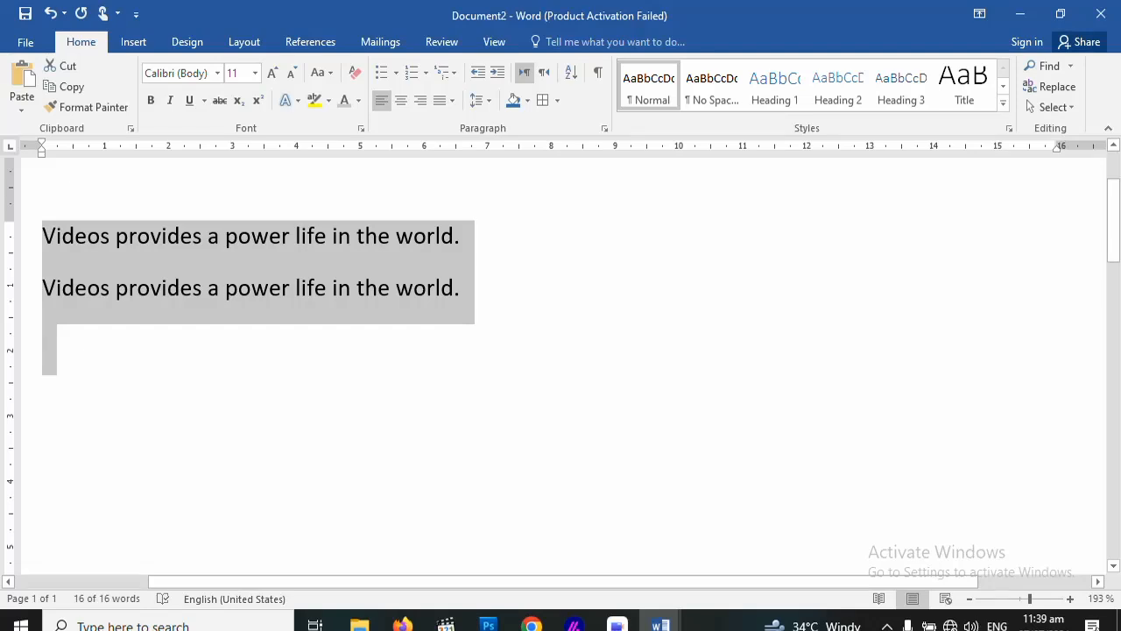
{"action": "left_click", "coordinate": [461, 289]}
Turn on Select Objects, then select all text with similar formatting and deselect it at the end of the second sentence
{"action": "left_click", "coordinate": [1049, 106]}
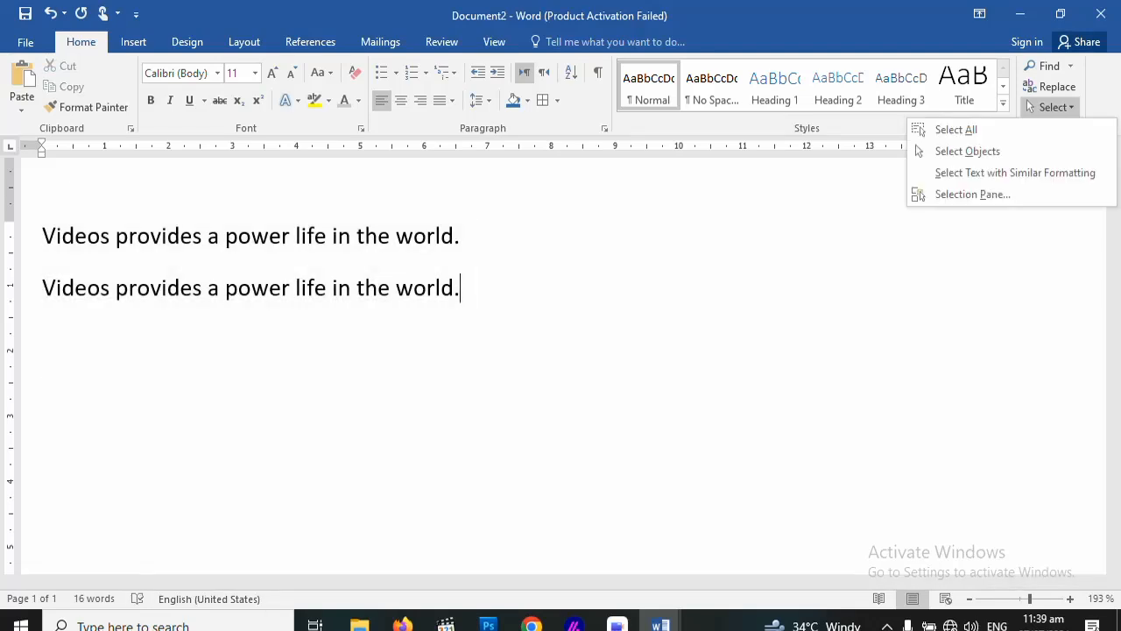
{"action": "left_click", "coordinate": [967, 152]}
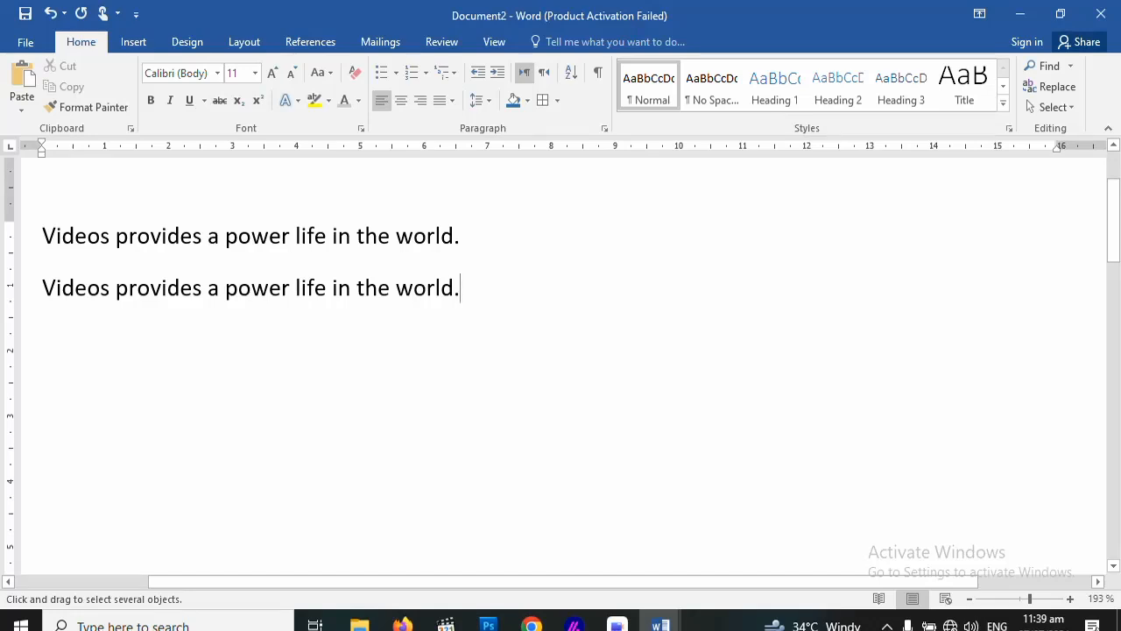
{"action": "left_click", "coordinate": [1030, 106]}
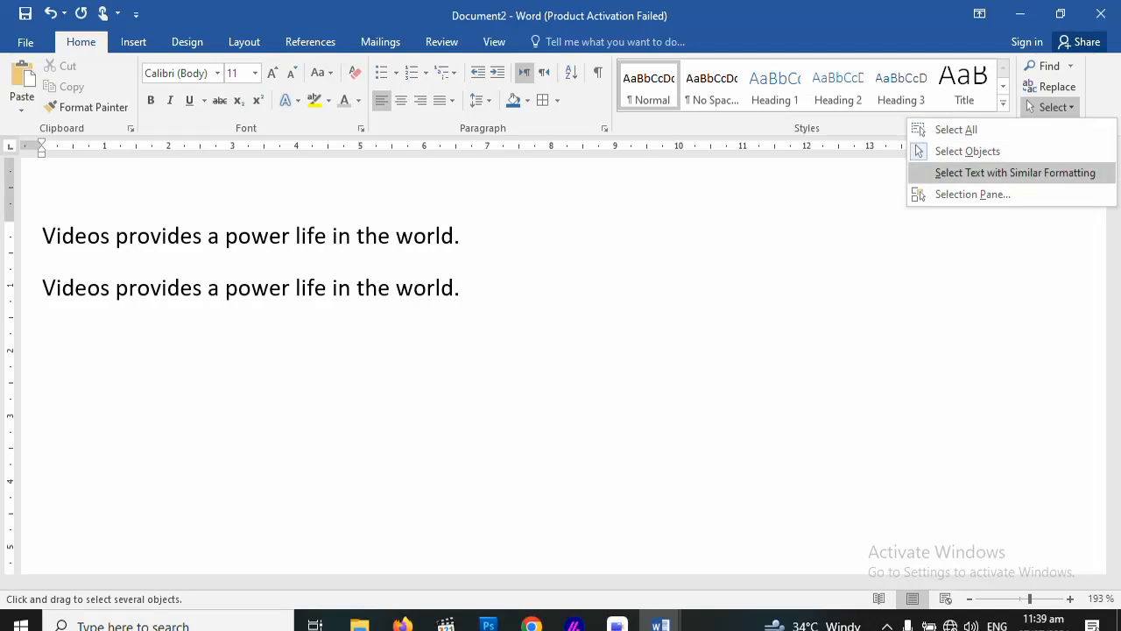
{"action": "left_click", "coordinate": [1014, 172]}
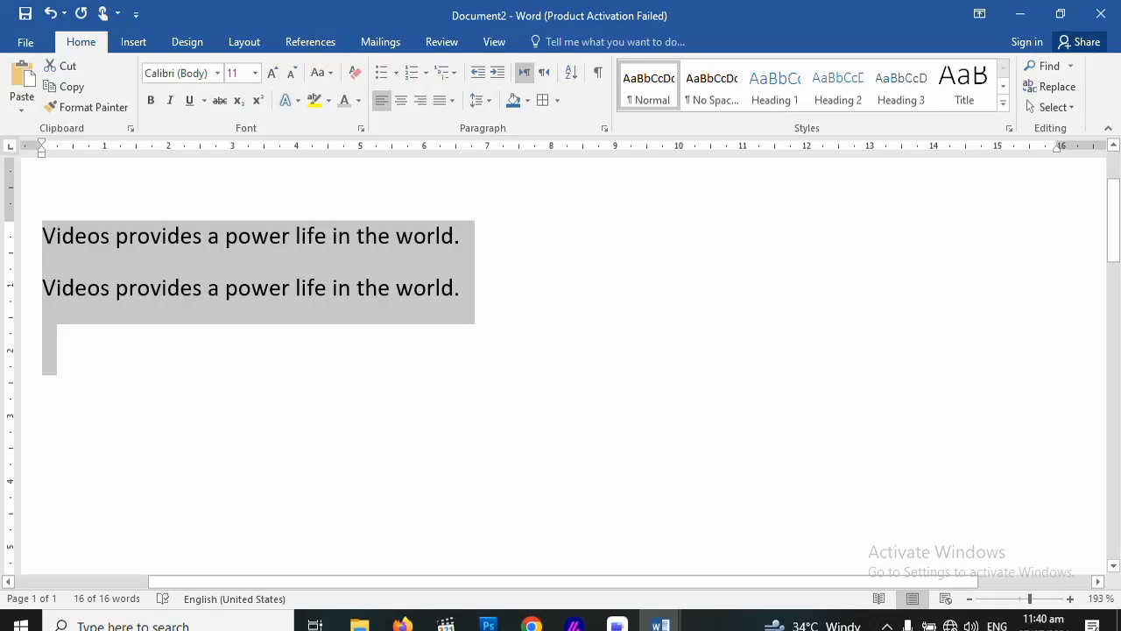
{"action": "left_click", "coordinate": [461, 288]}
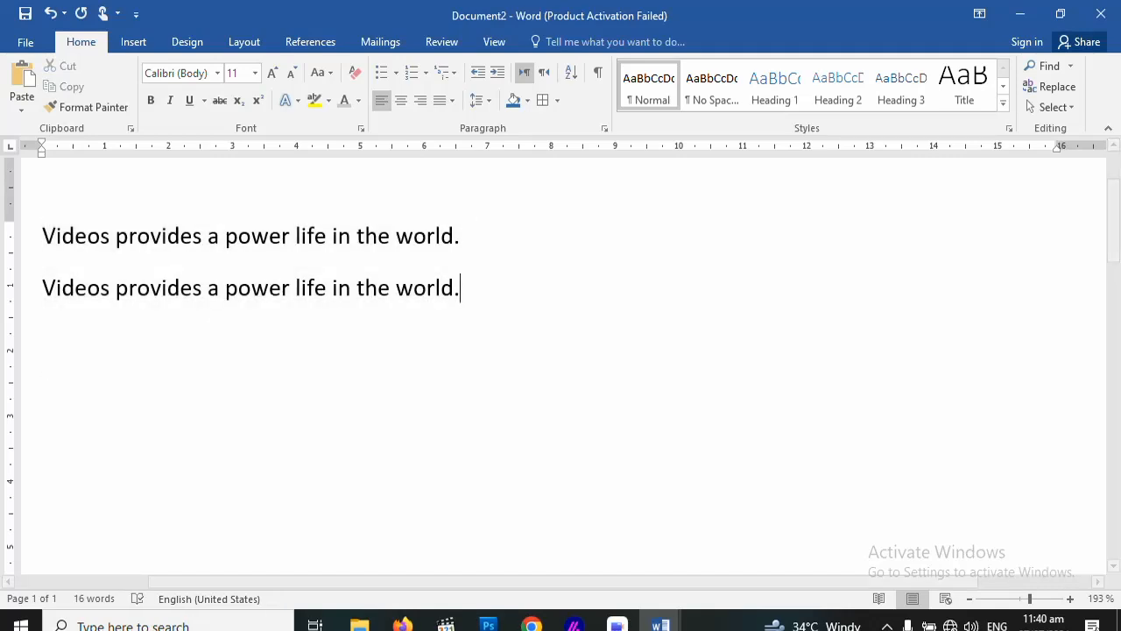